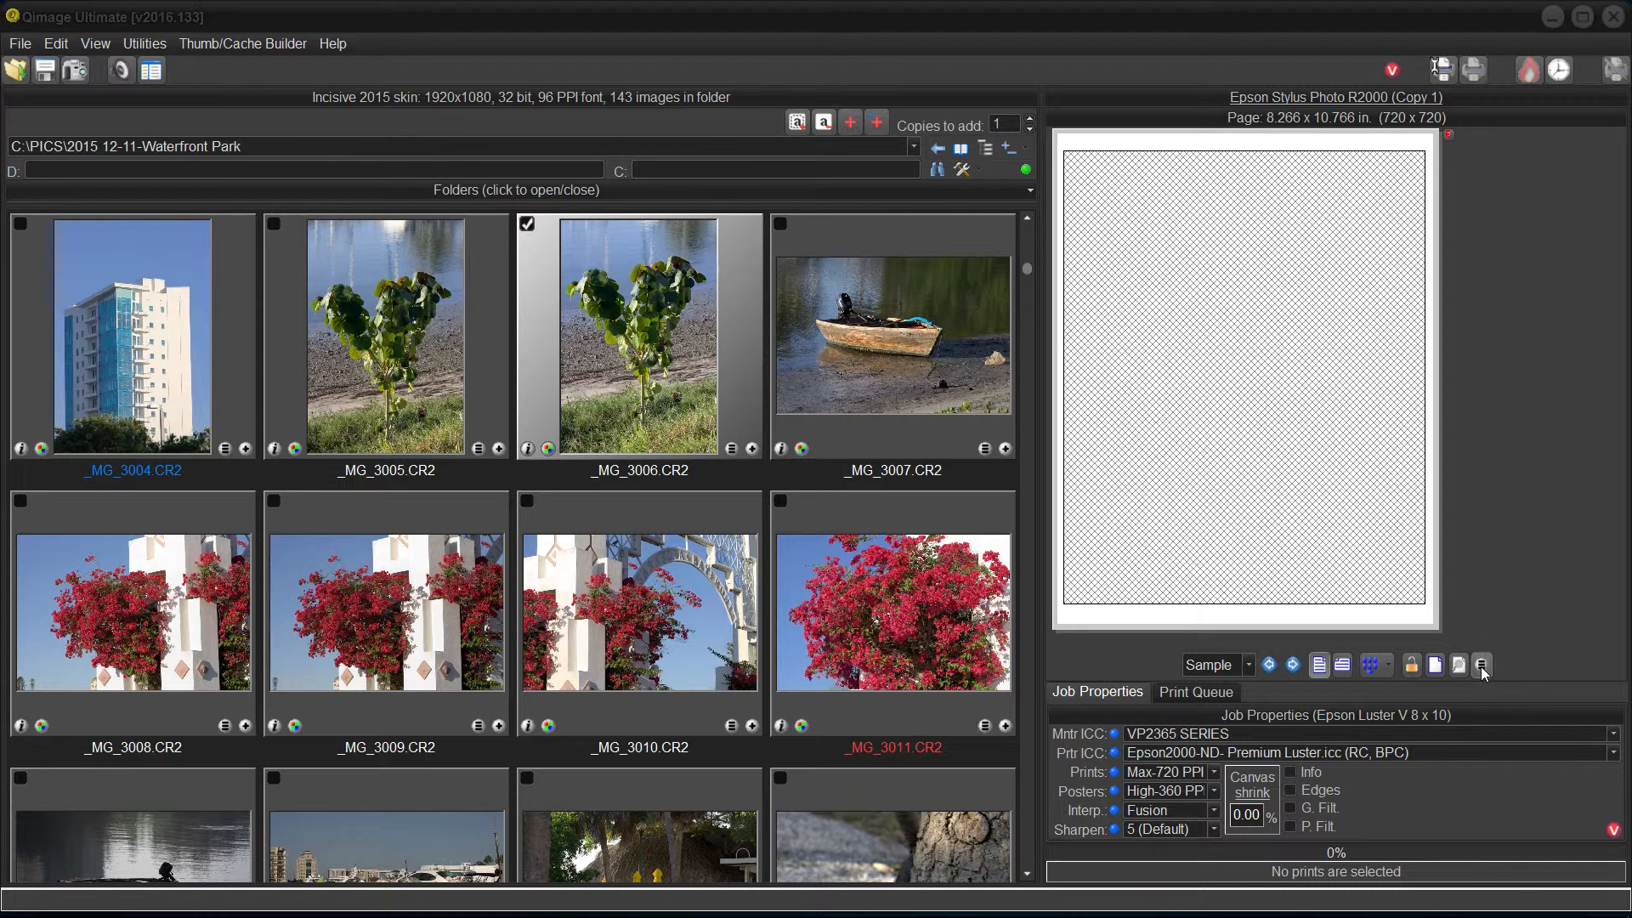
# - Set the default print size to 4.00 x 6.00 and add _MG_3006.CR2 to the page
pyautogui.click(1482, 668)
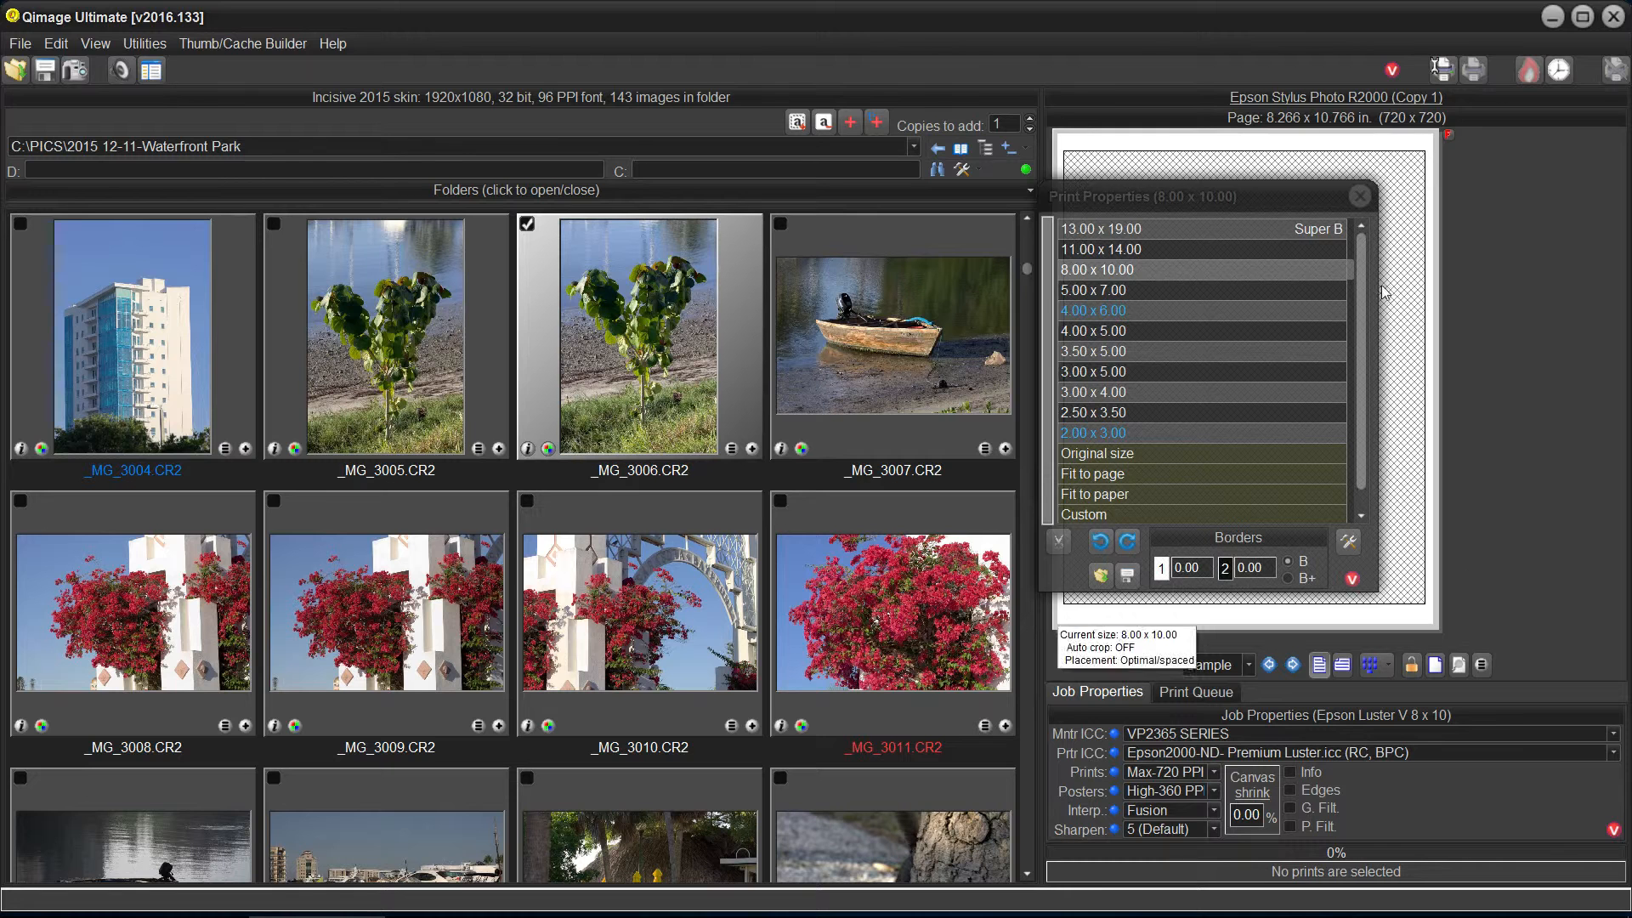
pyautogui.click(1360, 196)
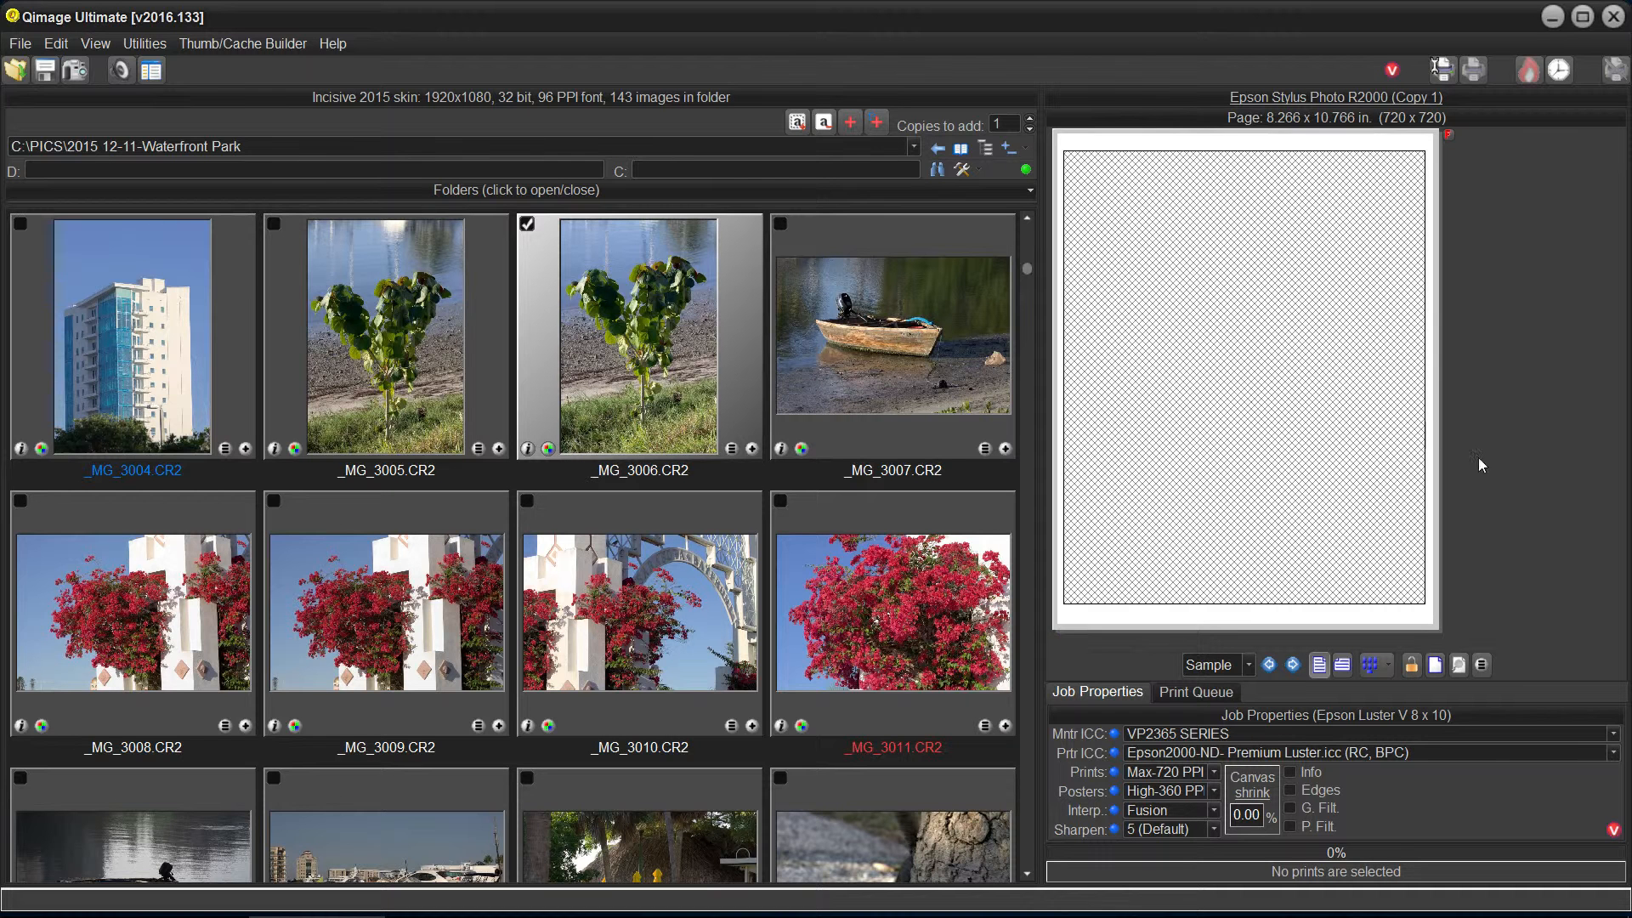
pyautogui.click(1482, 664)
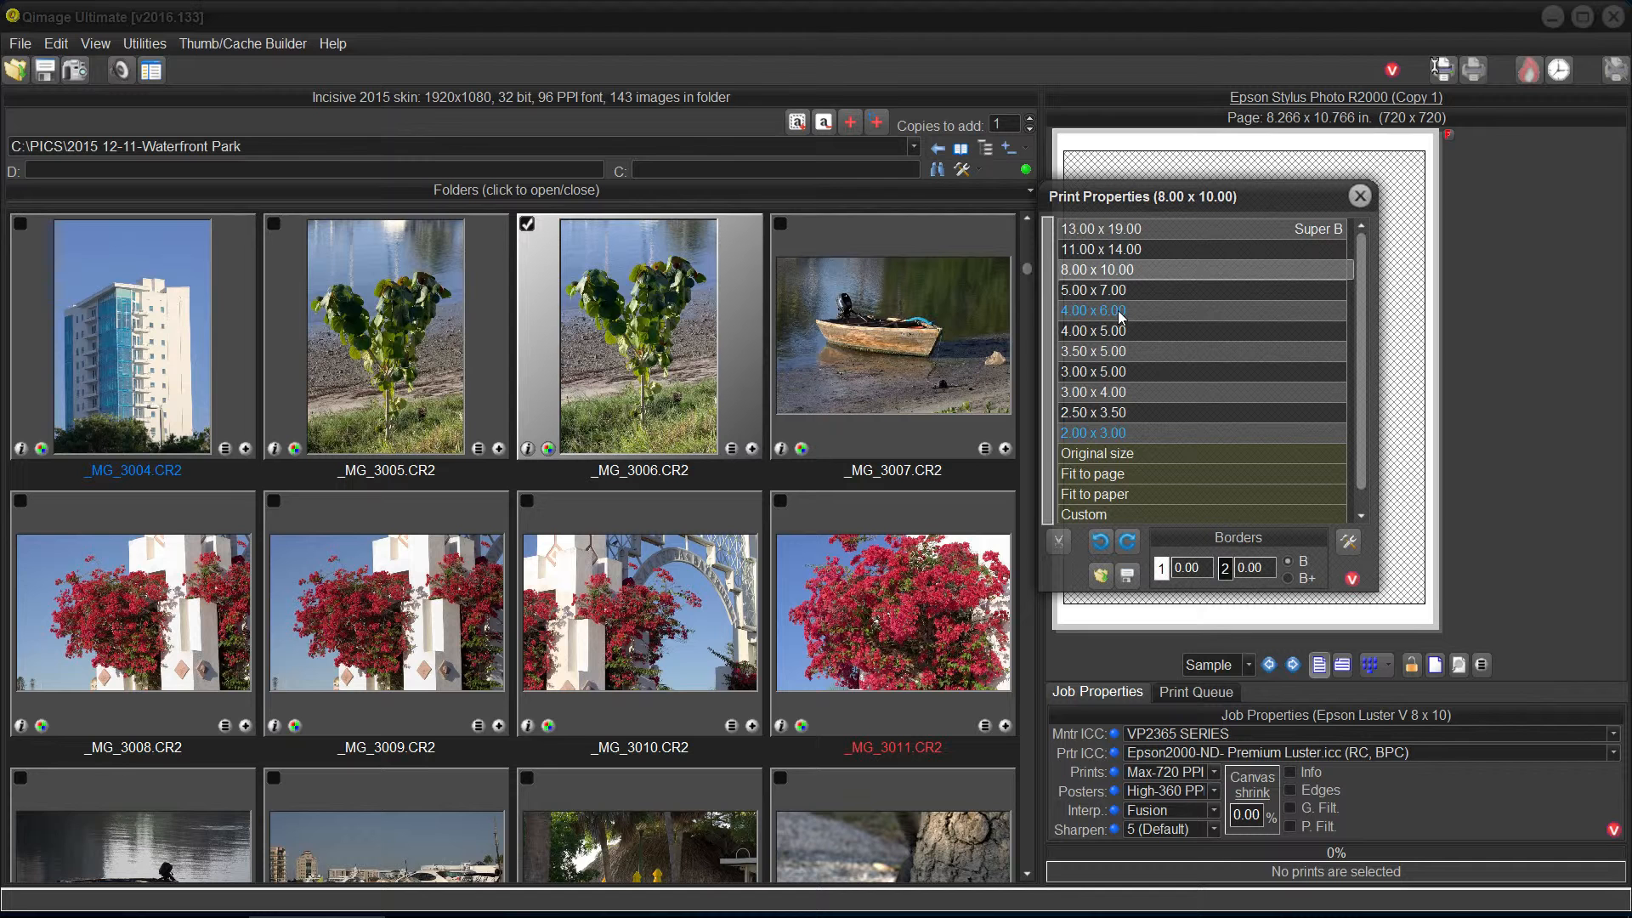
pyautogui.click(1119, 309)
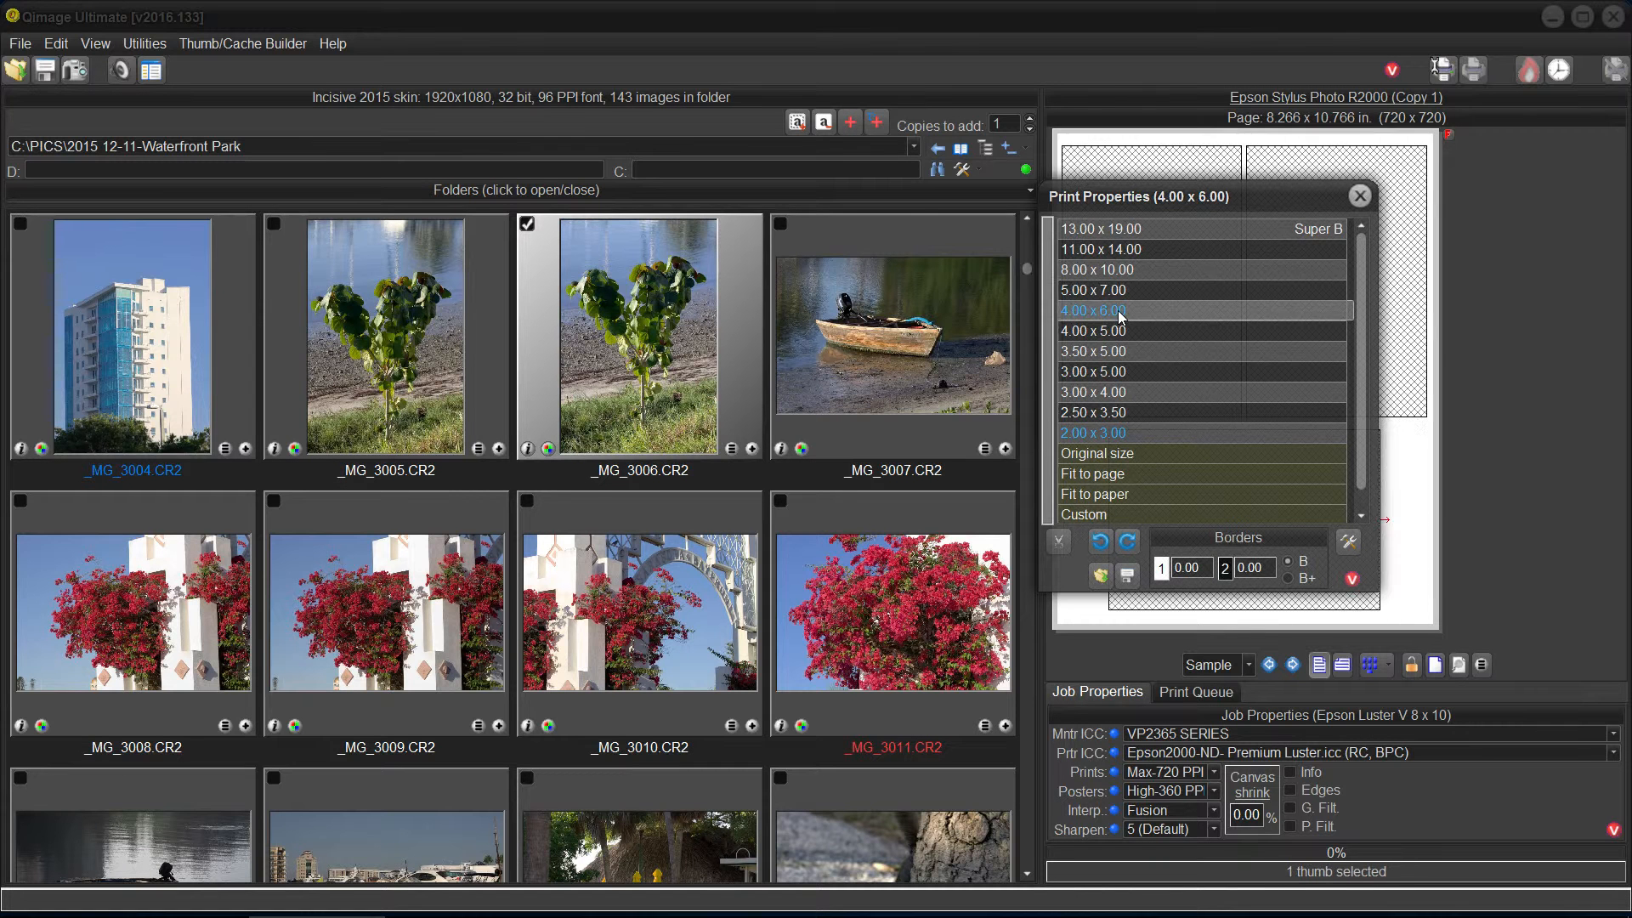
pyautogui.click(1128, 576)
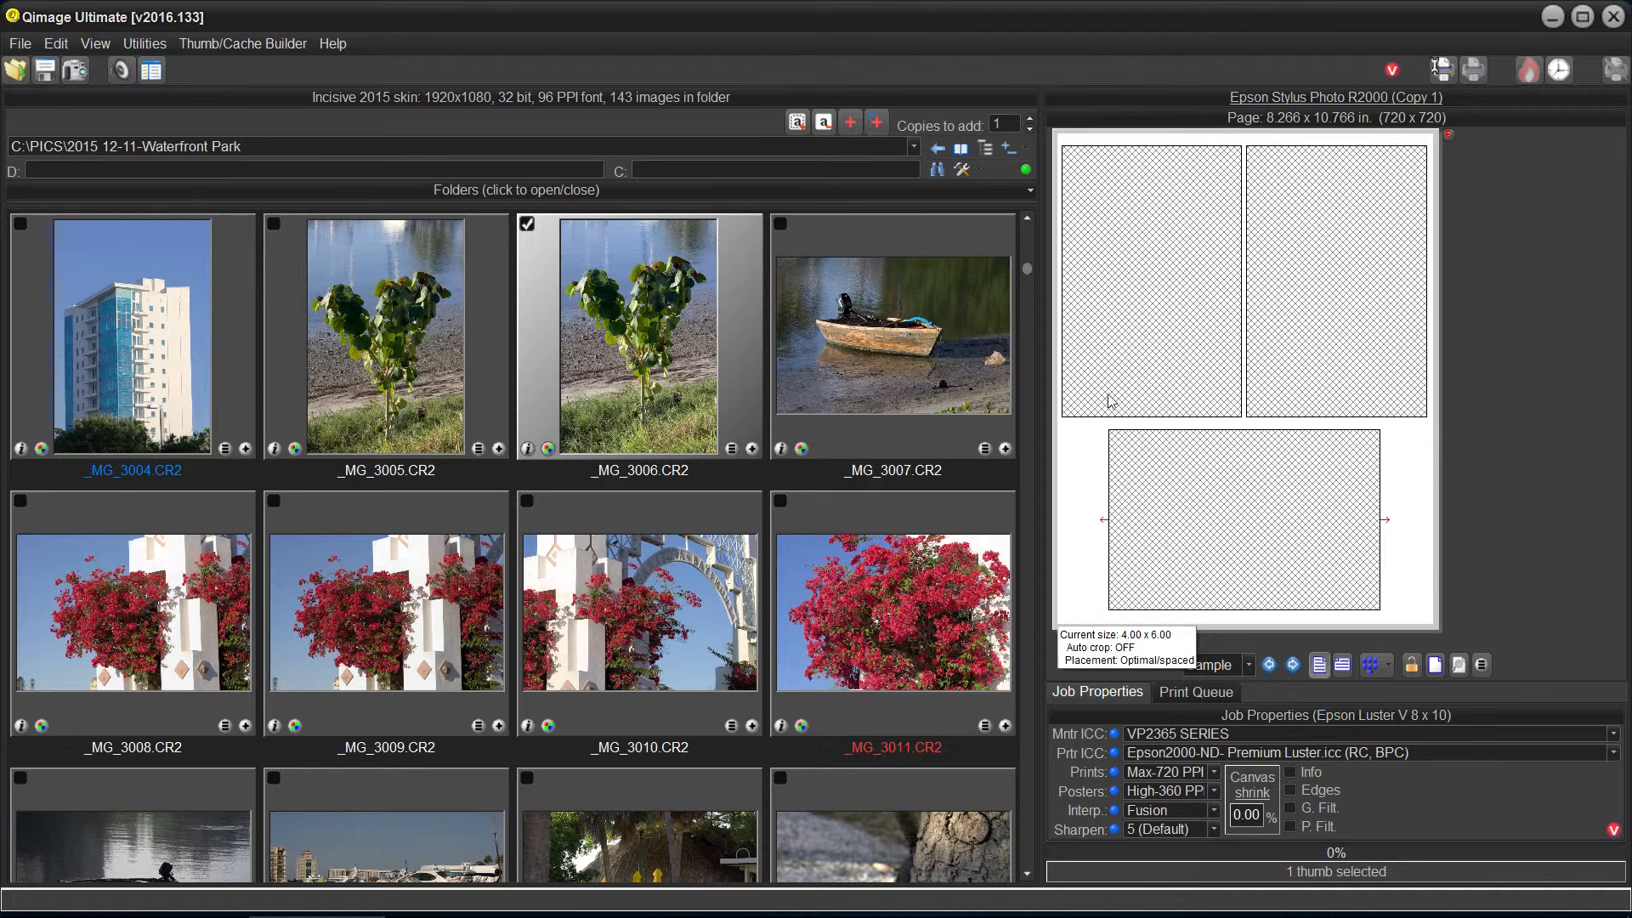
pyautogui.click(751, 450)
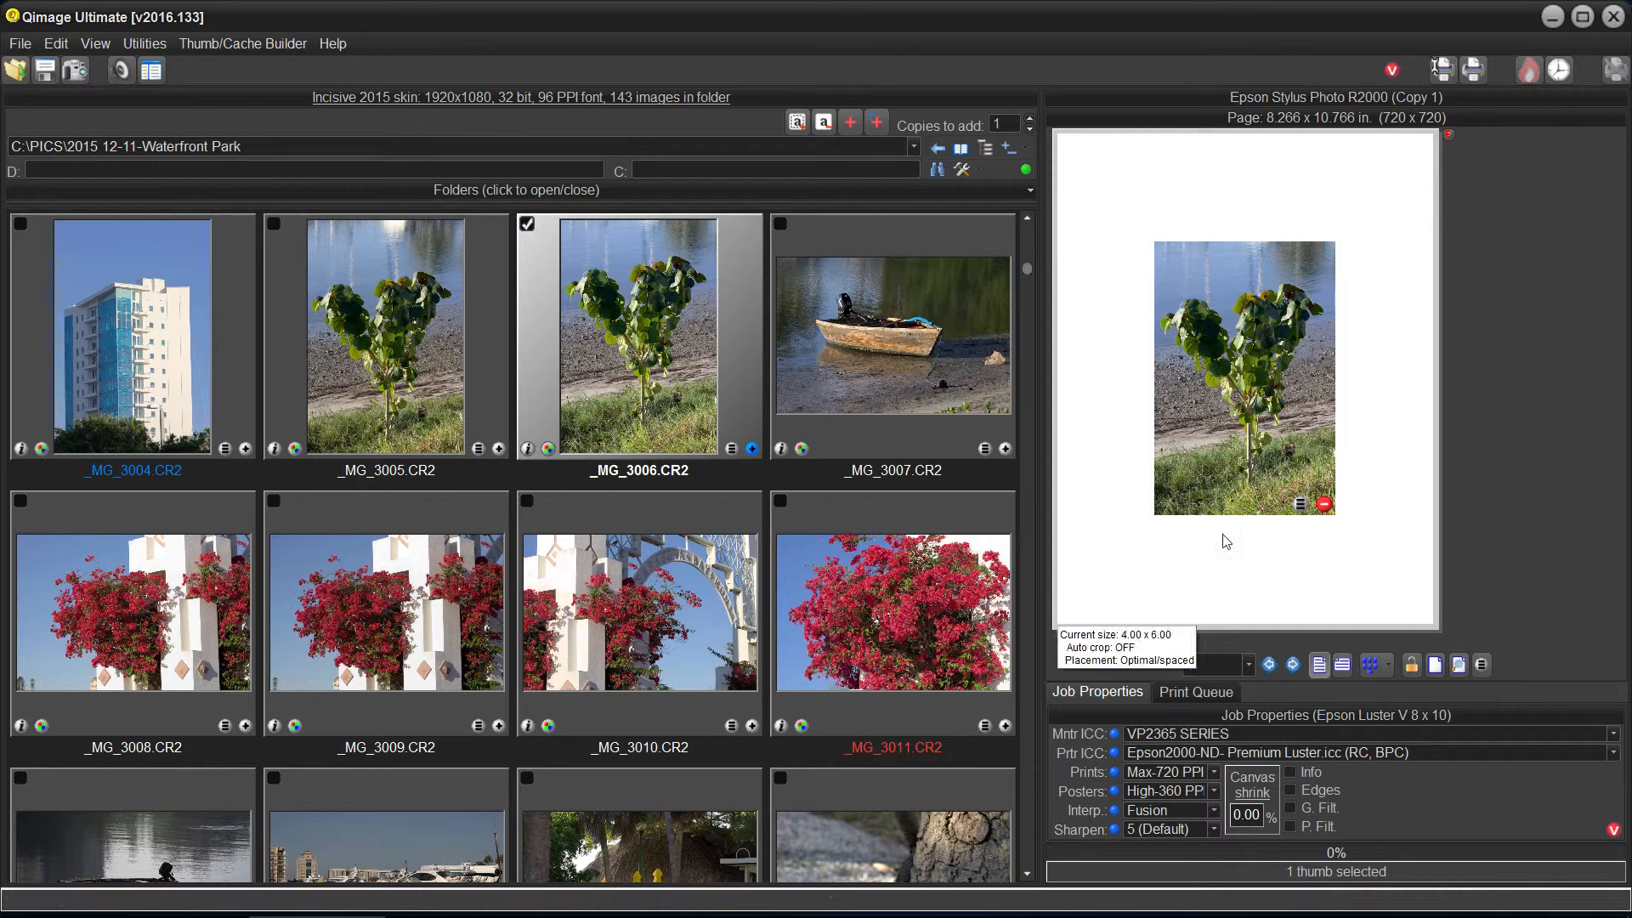
# - Try the placed print at 8.00 x 10.00, switching auto cropping on and off to compare how the photo fills the frame
pyautogui.click(1300, 506)
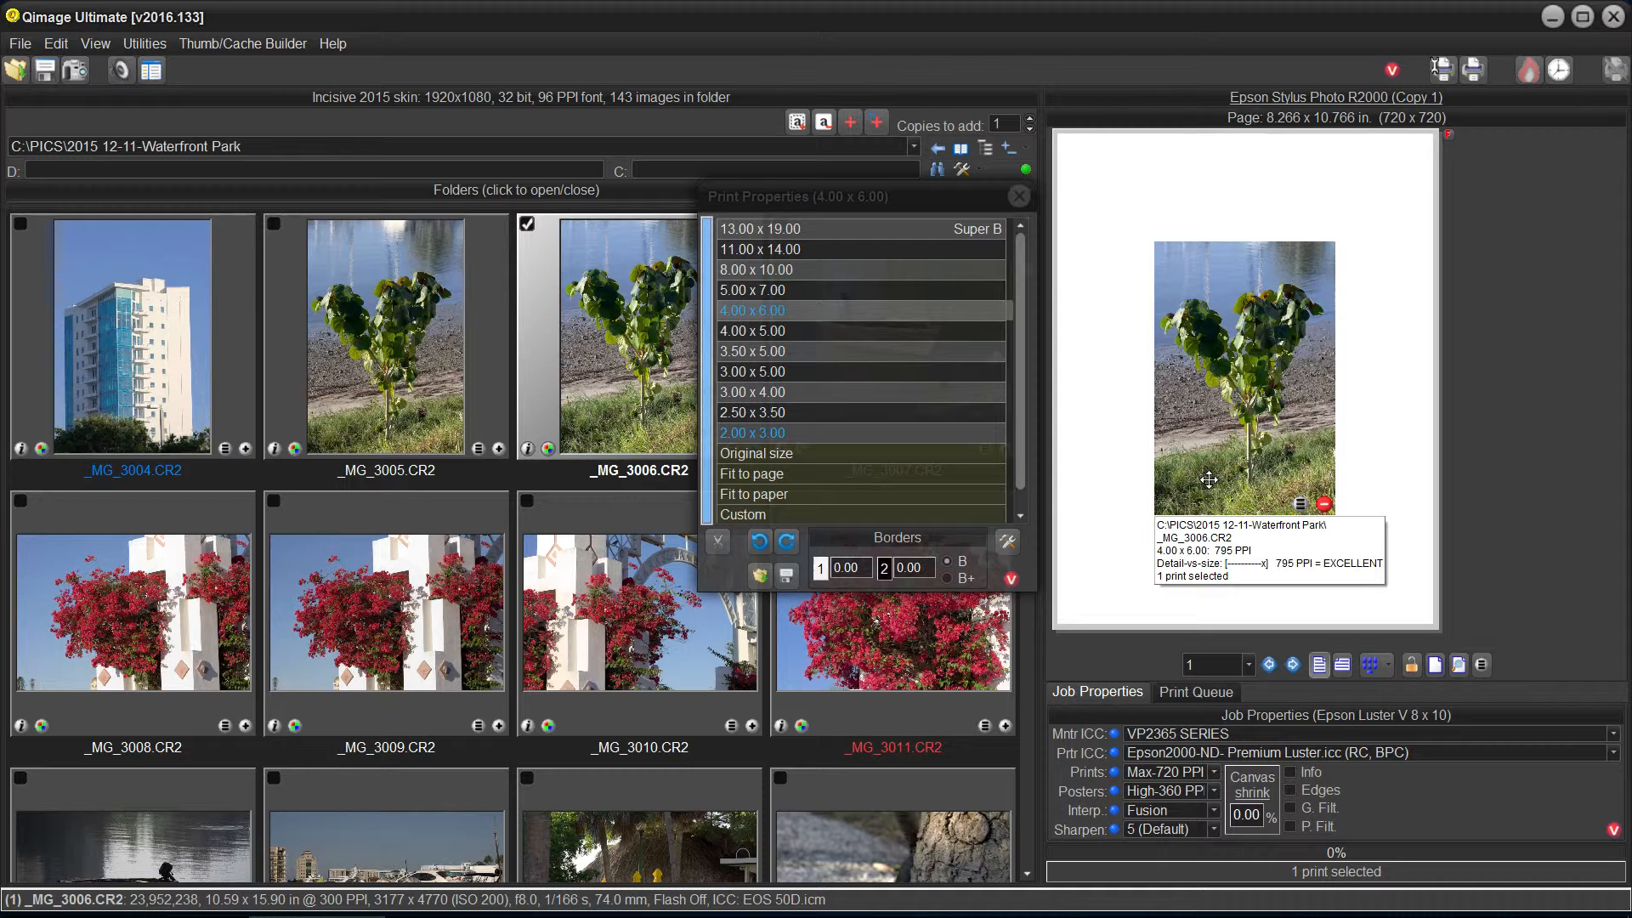
pyautogui.click(1301, 505)
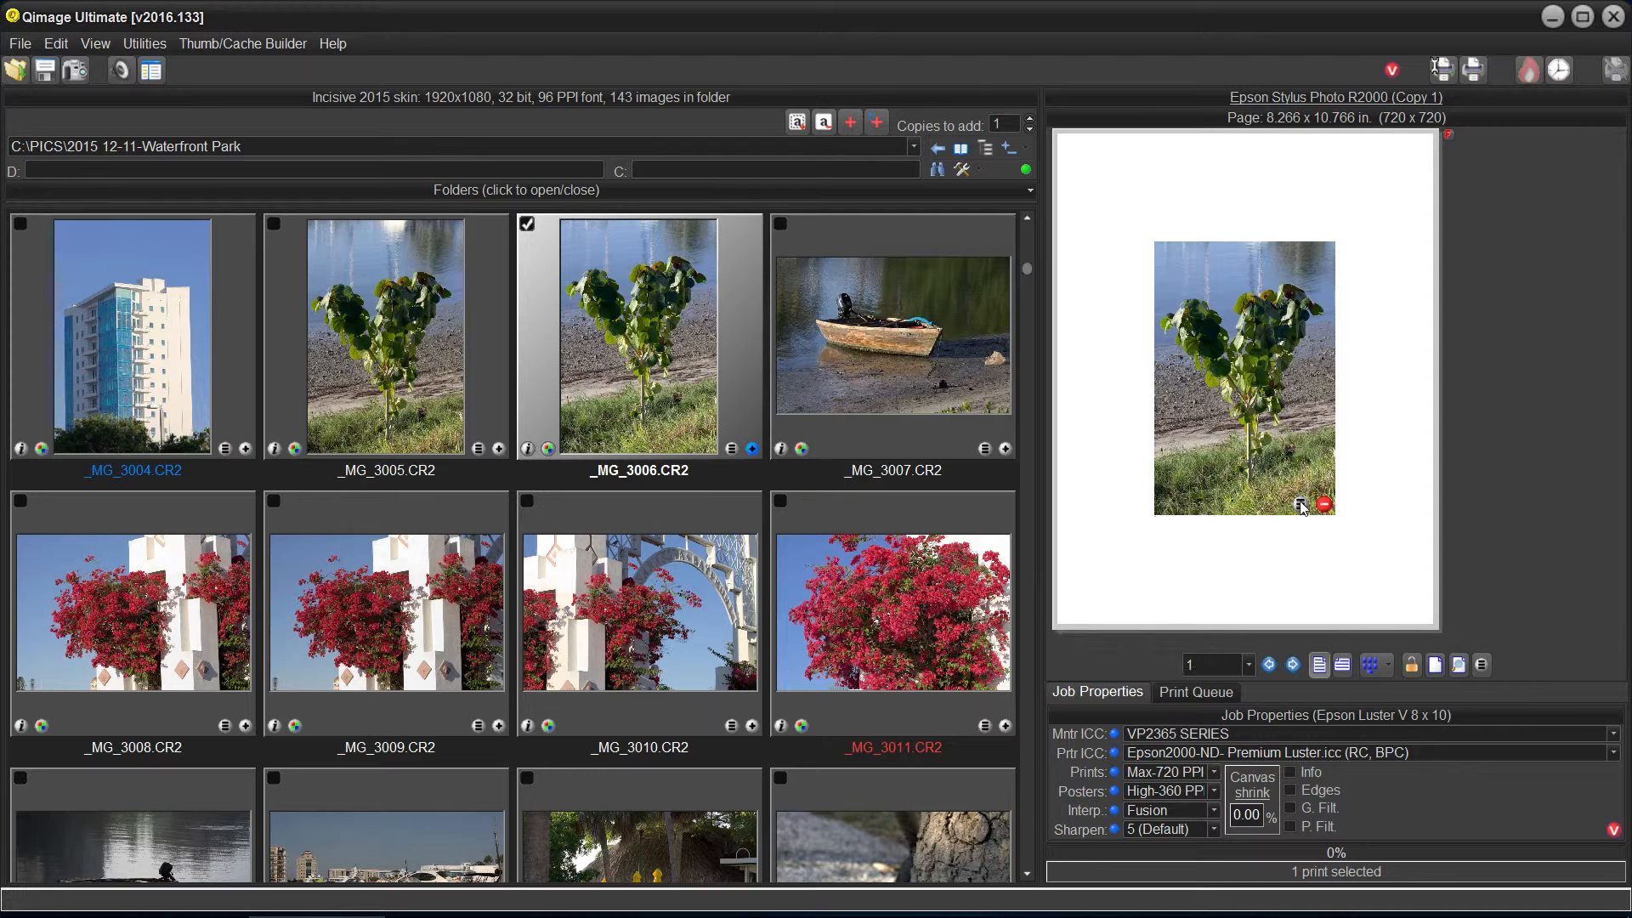
pyautogui.click(870, 269)
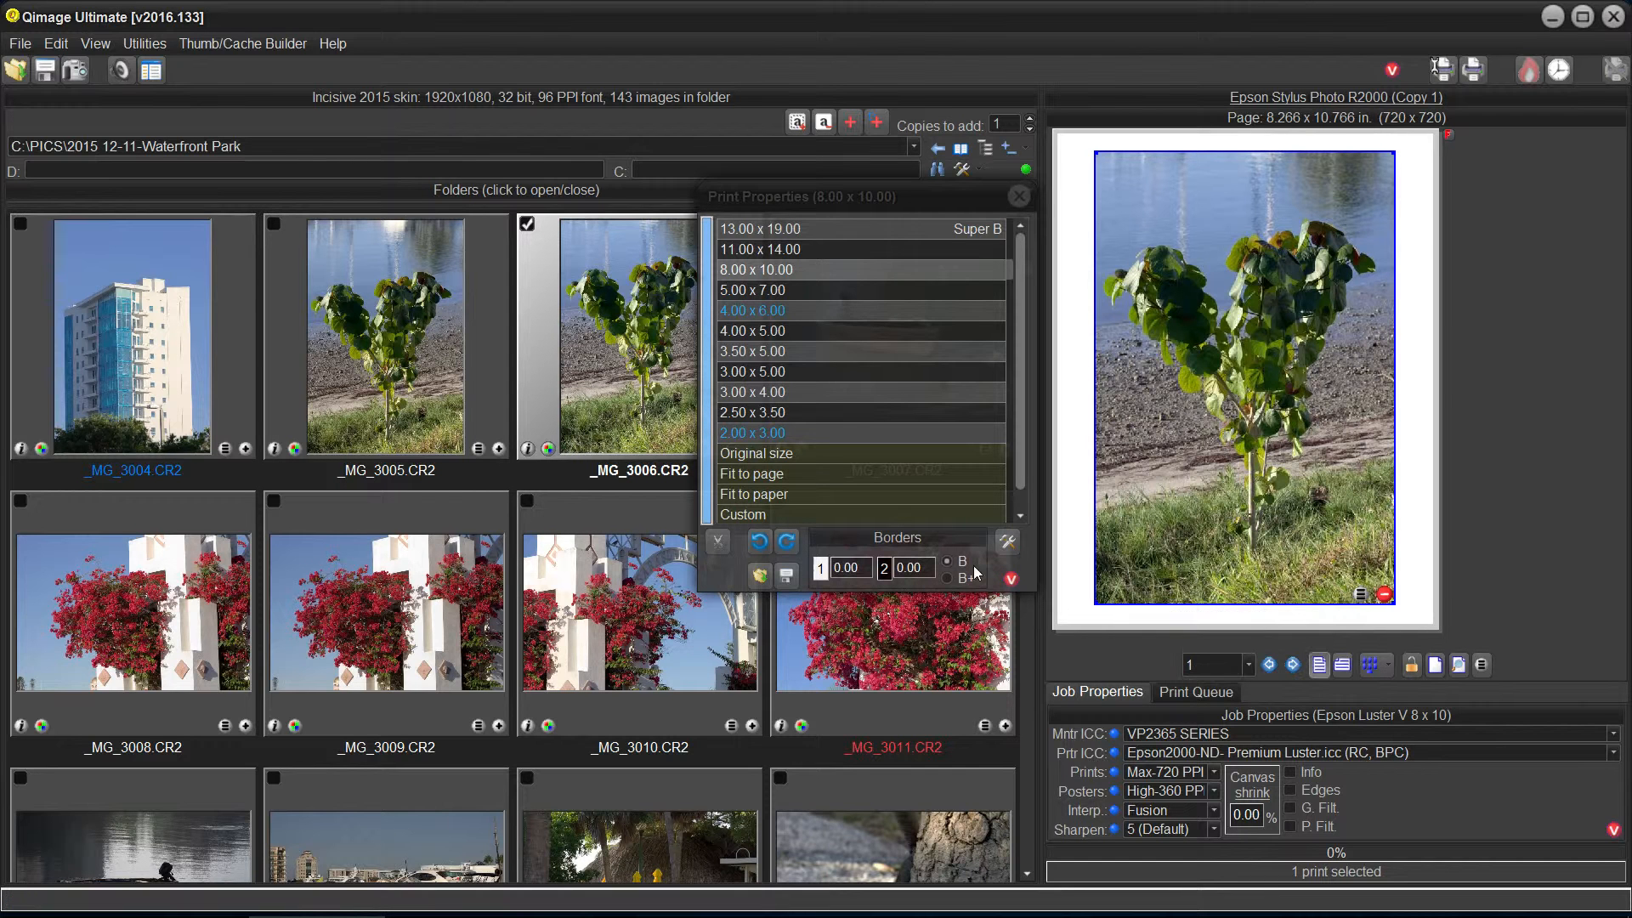
pyautogui.click(719, 543)
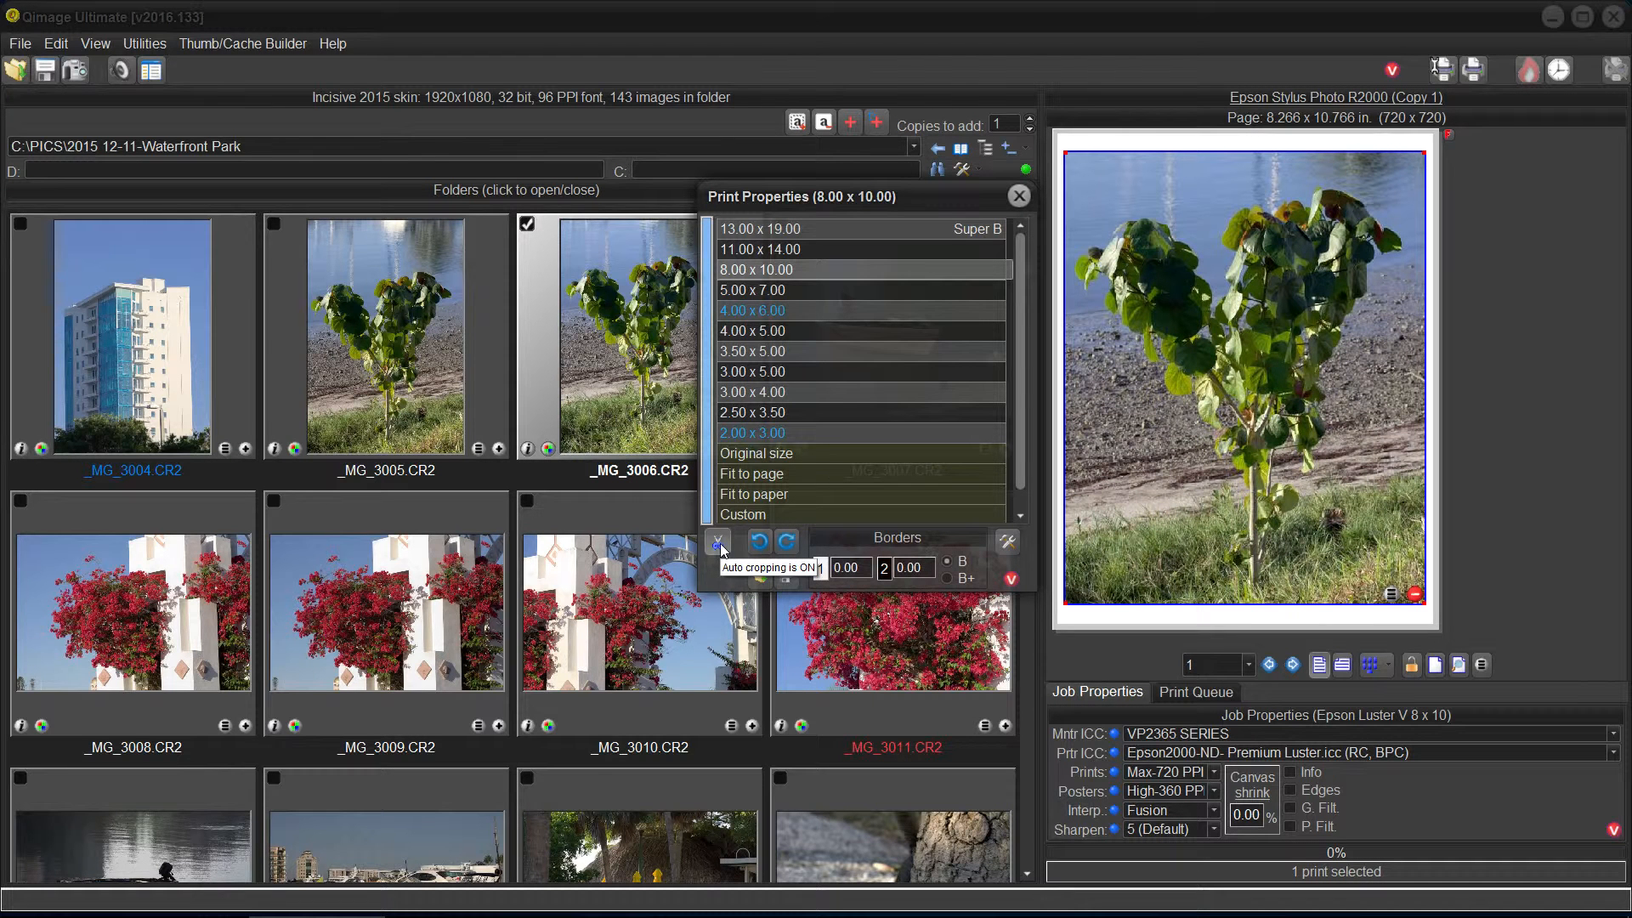
pyautogui.click(719, 543)
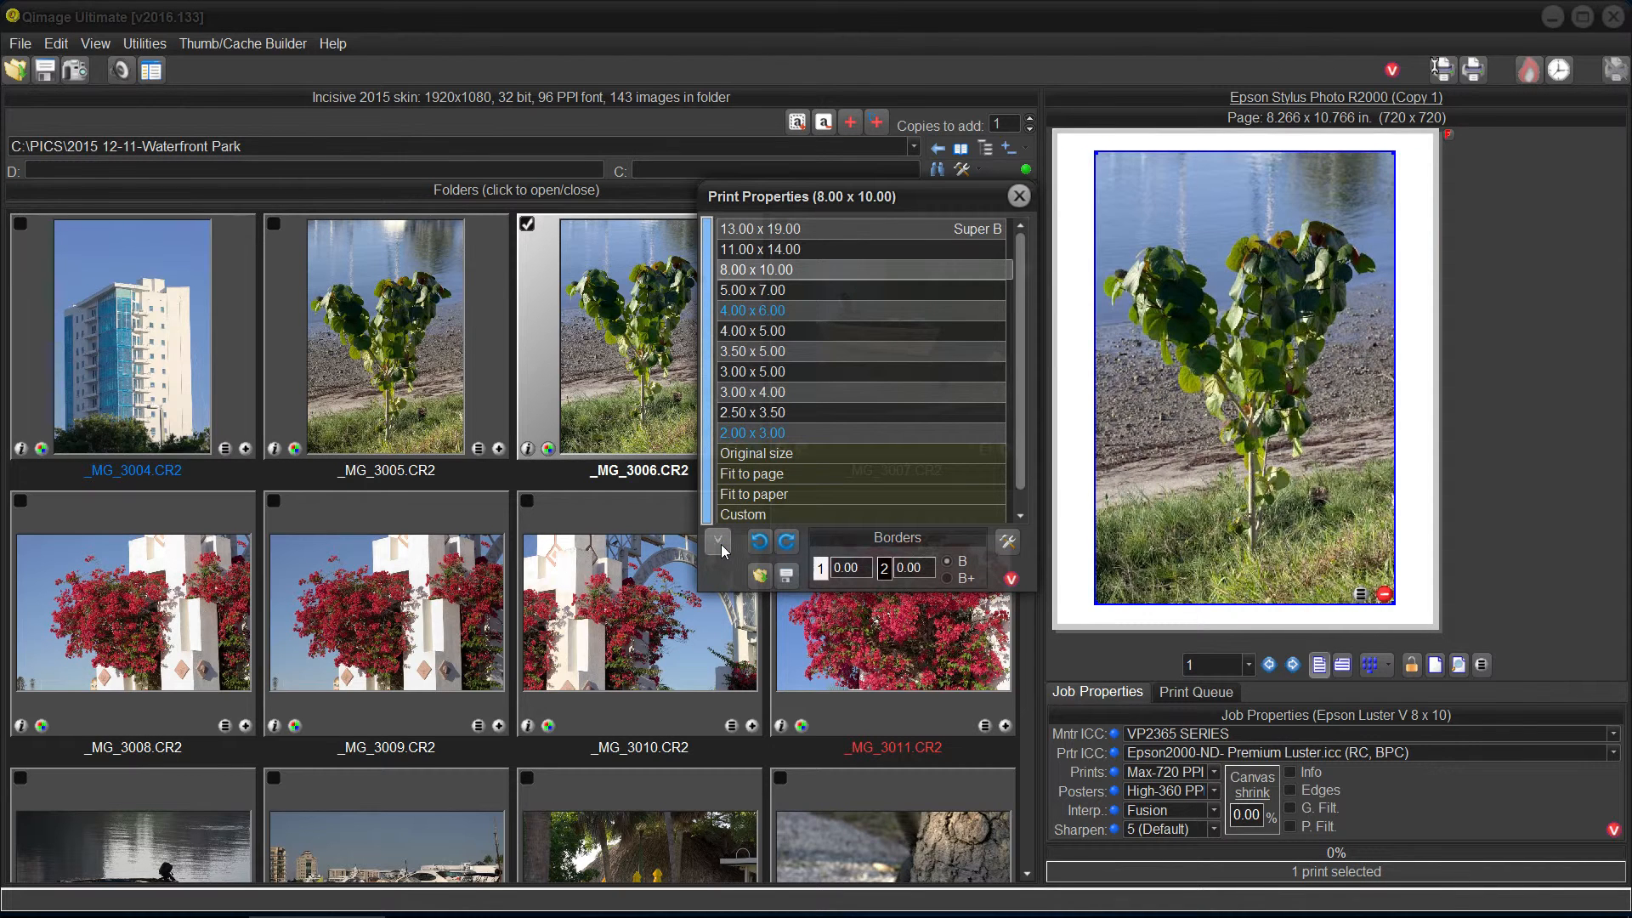
pyautogui.click(719, 544)
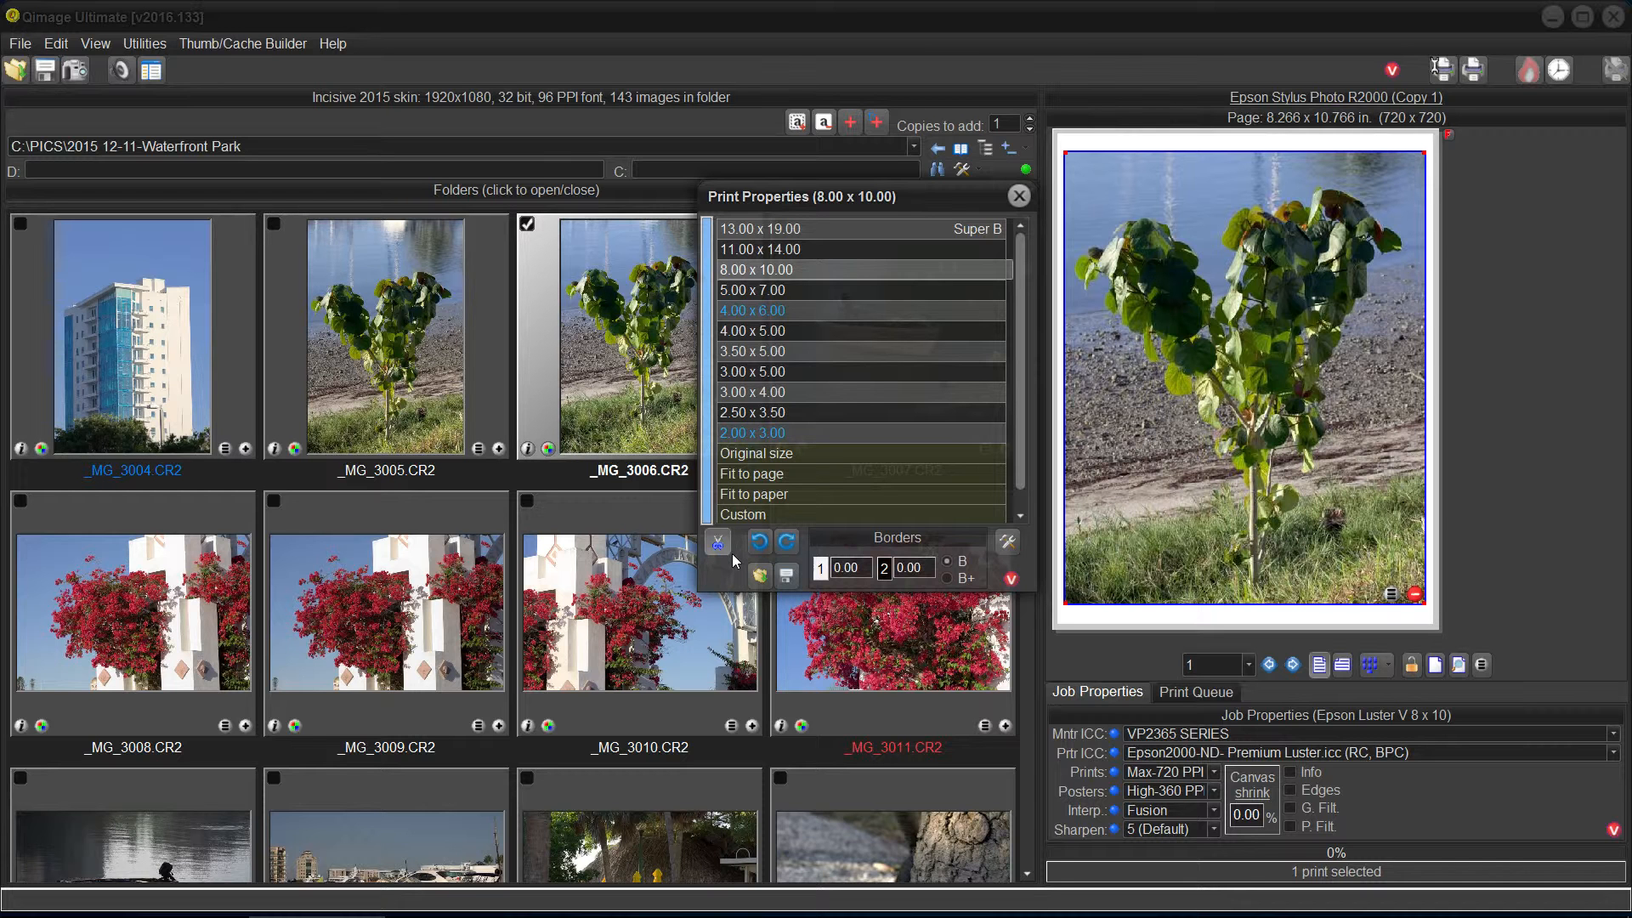
pyautogui.click(729, 551)
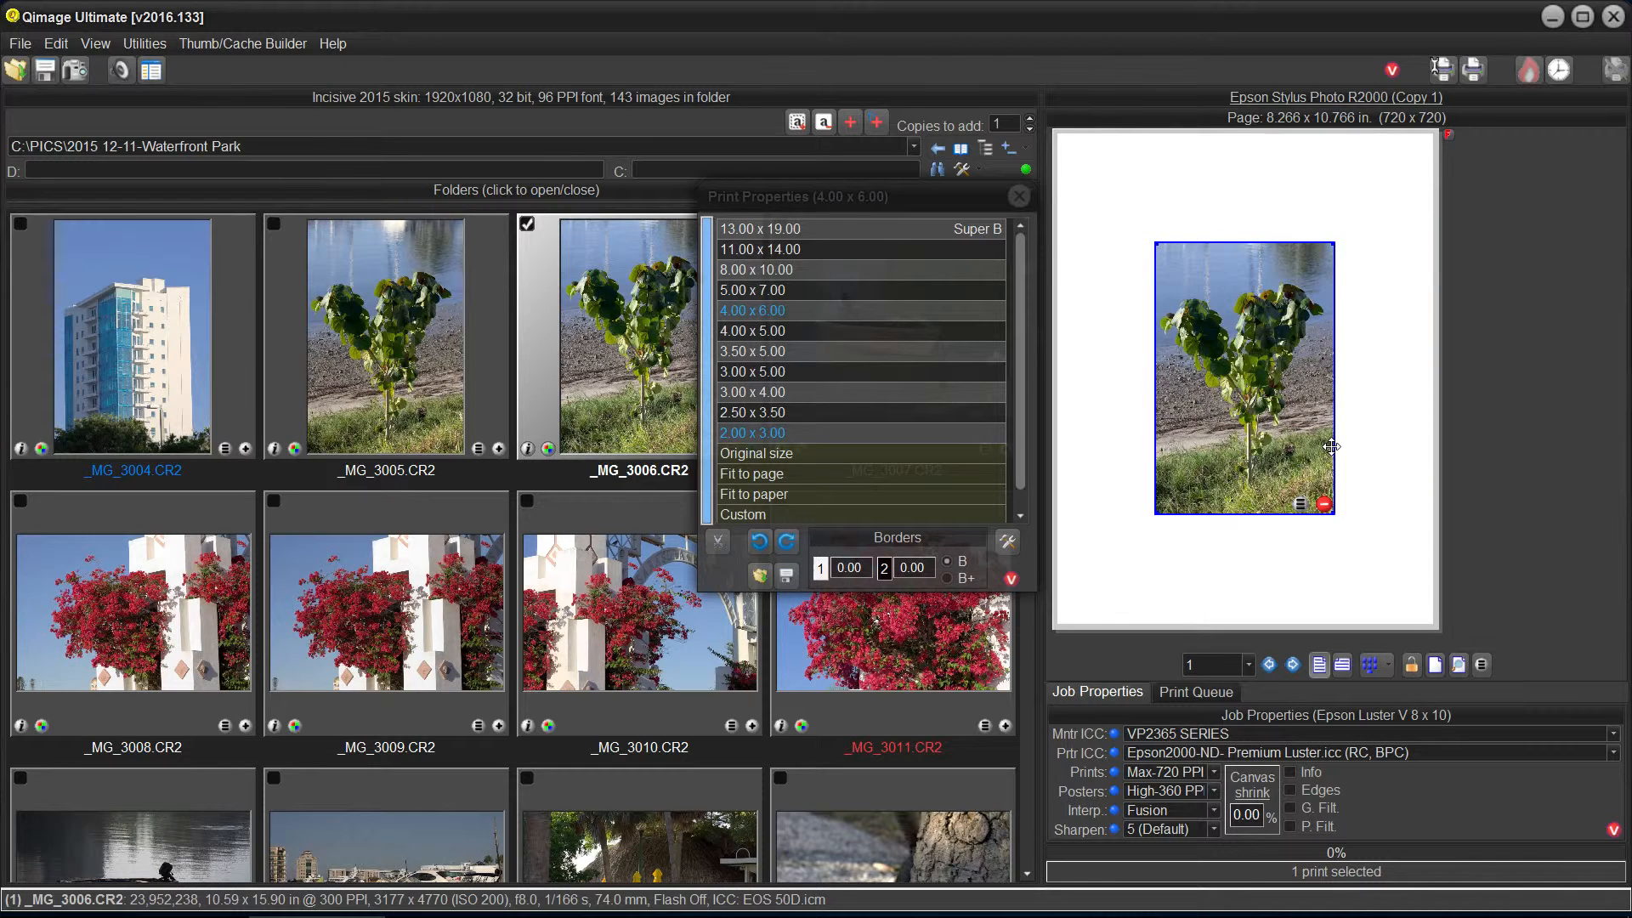
# - Try rotating the placed 4.00 x 6.00 print in both directions in 90-degree turns, bringing it back upright
pyautogui.moveTo(1329, 420)
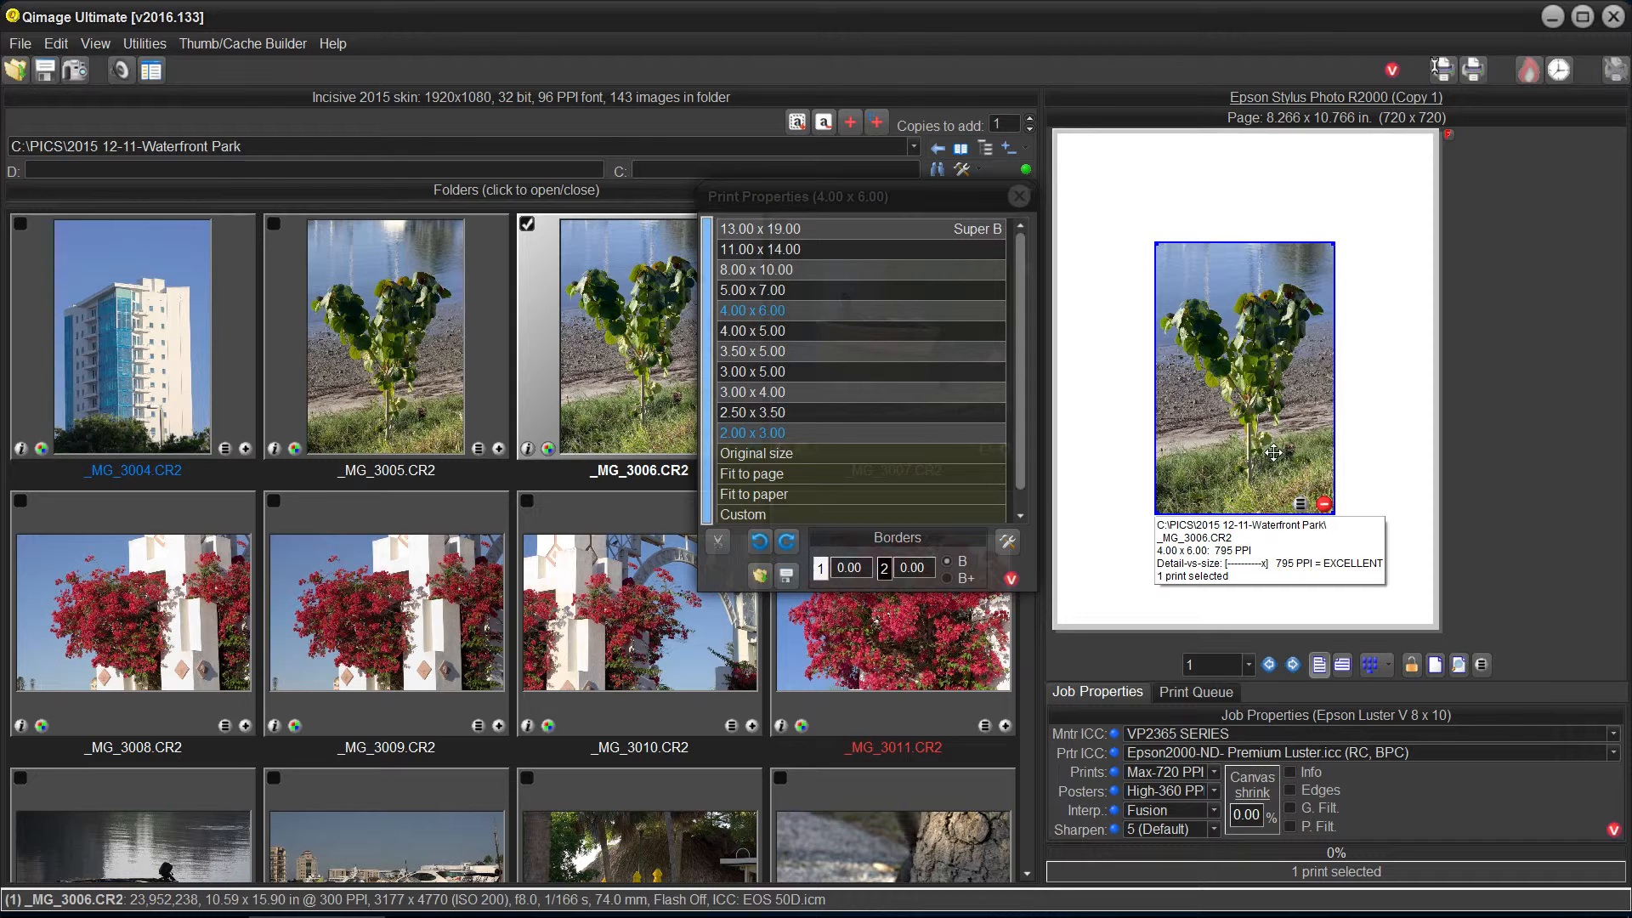
pyautogui.click(760, 548)
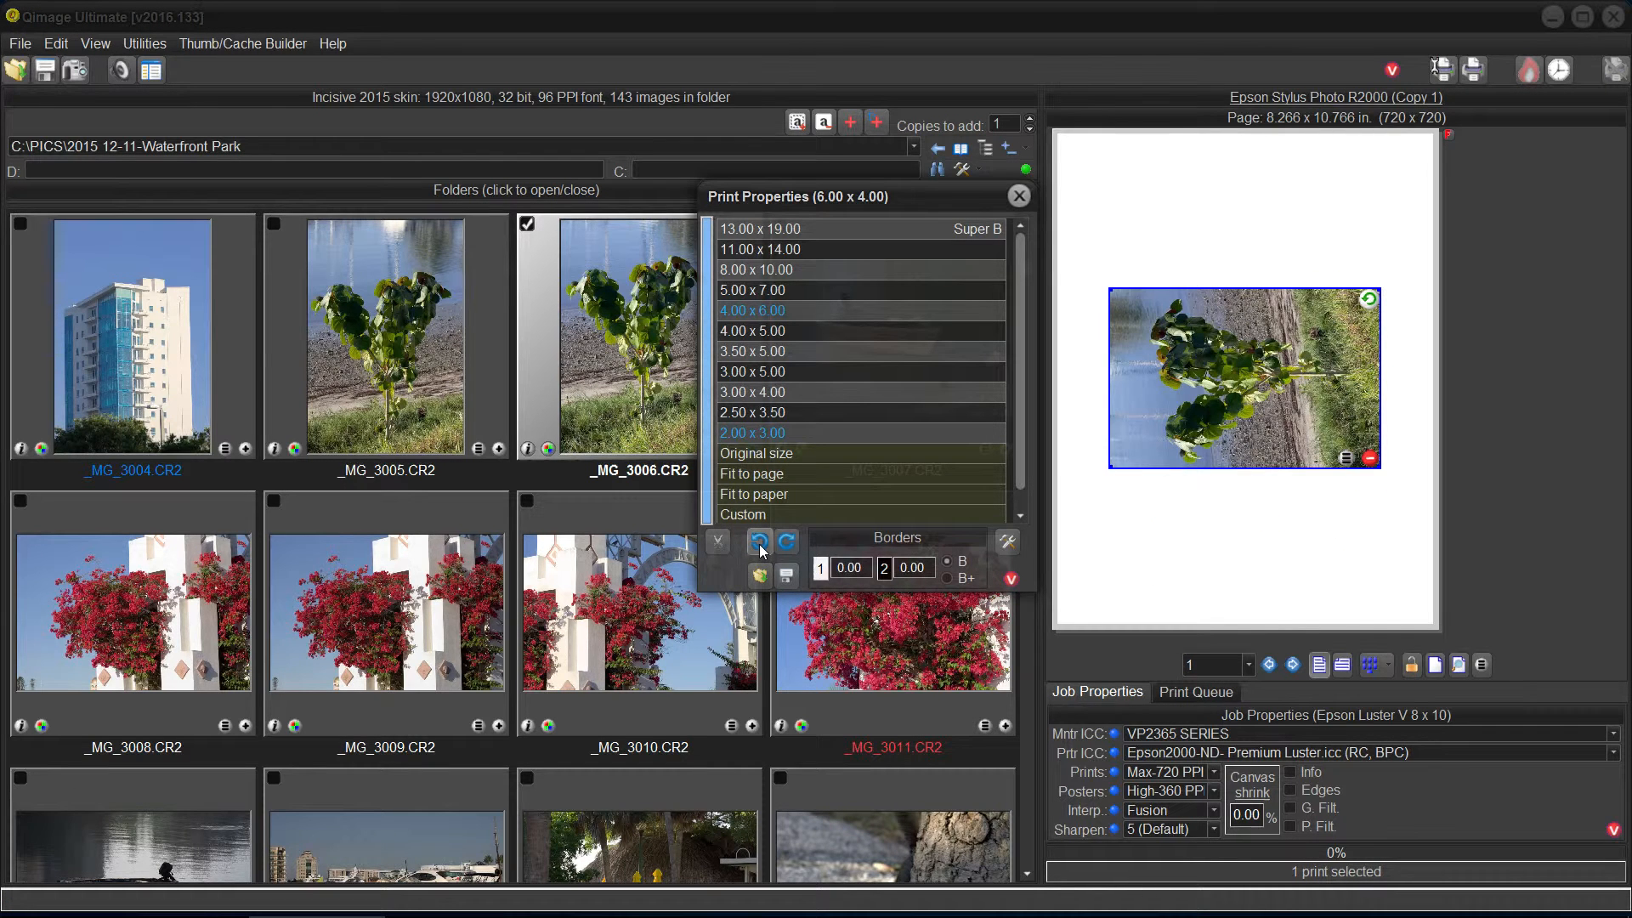
pyautogui.click(794, 543)
pyautogui.click(794, 543)
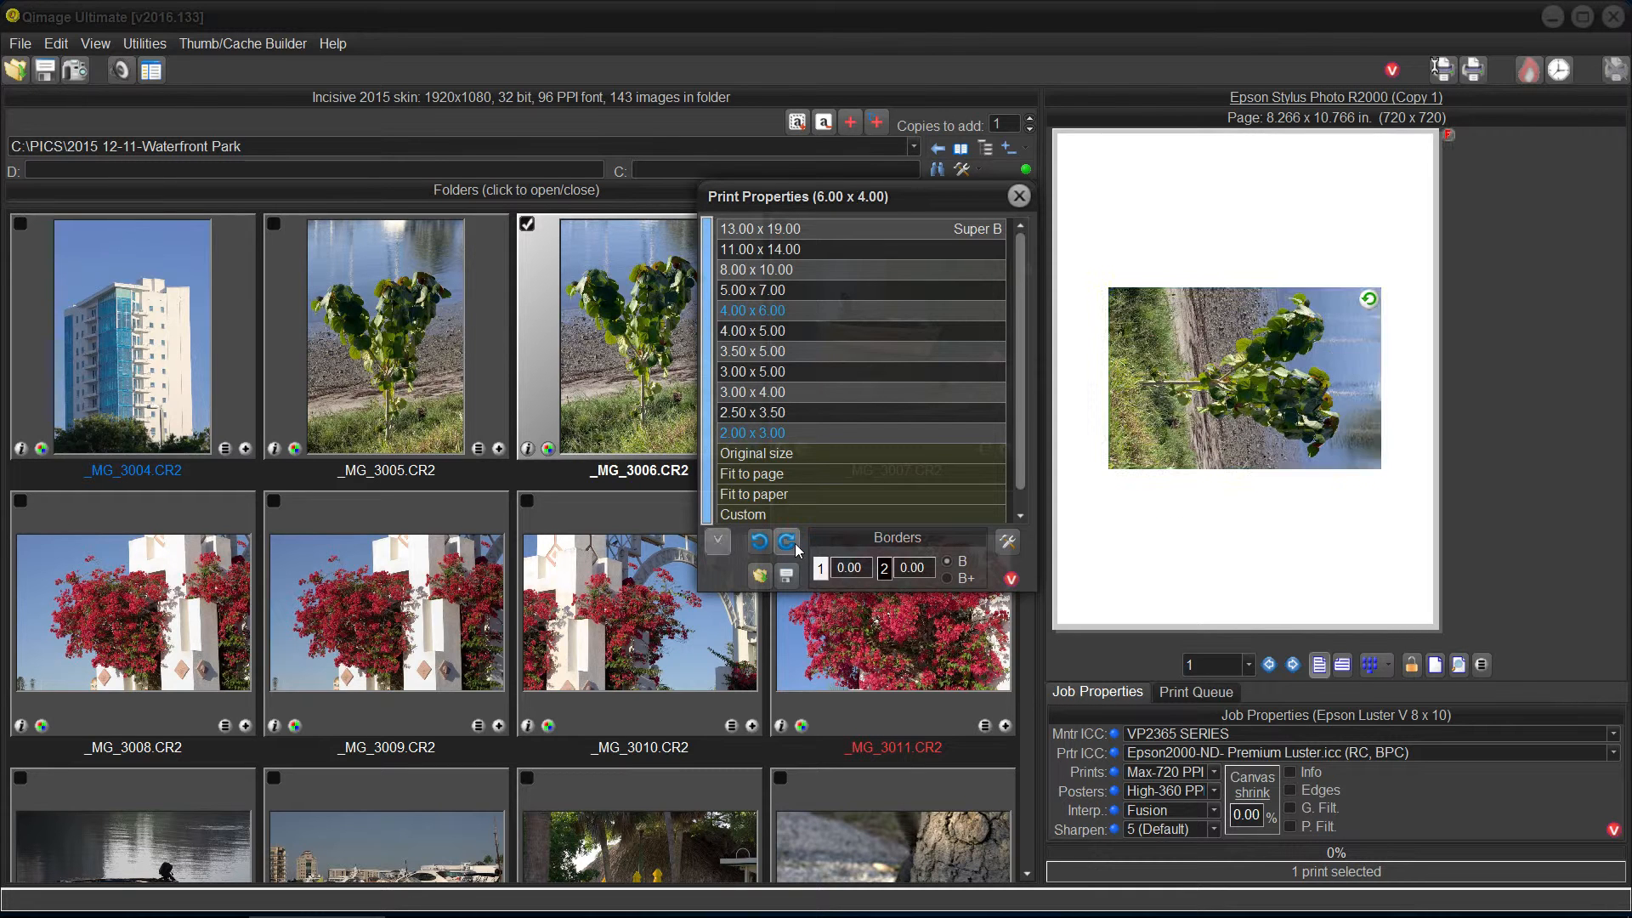
pyautogui.click(759, 545)
pyautogui.click(760, 548)
pyautogui.click(760, 549)
pyautogui.click(789, 544)
pyautogui.click(790, 544)
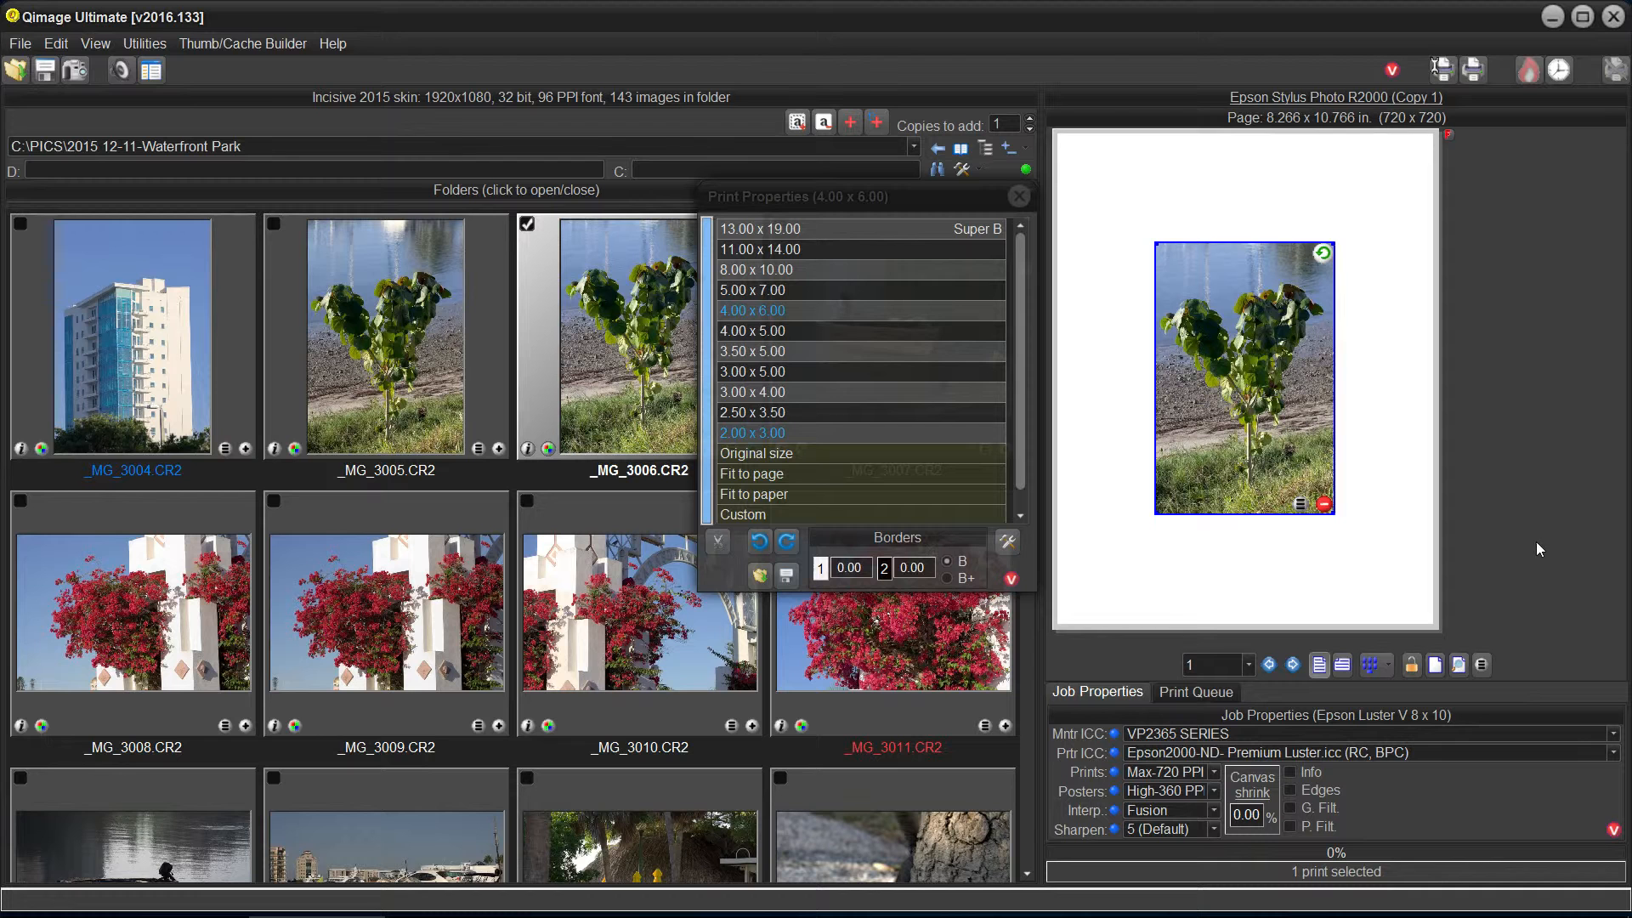
# - Try rotating the photo in both directions with the print orientation locked, returning it upright and unlocking the orientation
pyautogui.click(1409, 667)
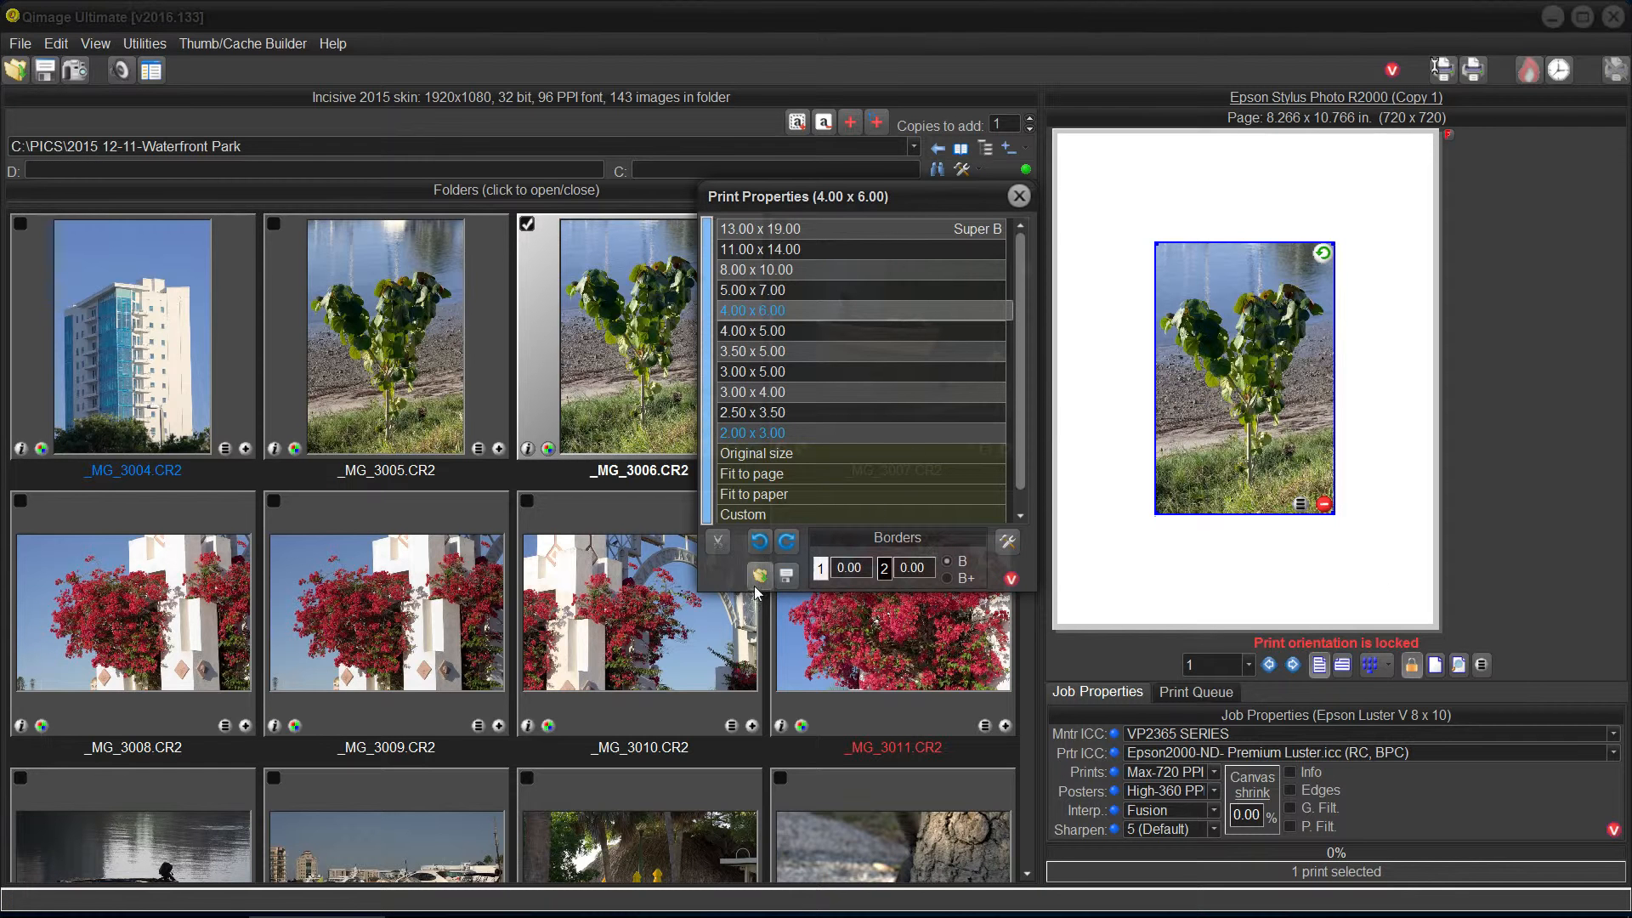
pyautogui.click(761, 545)
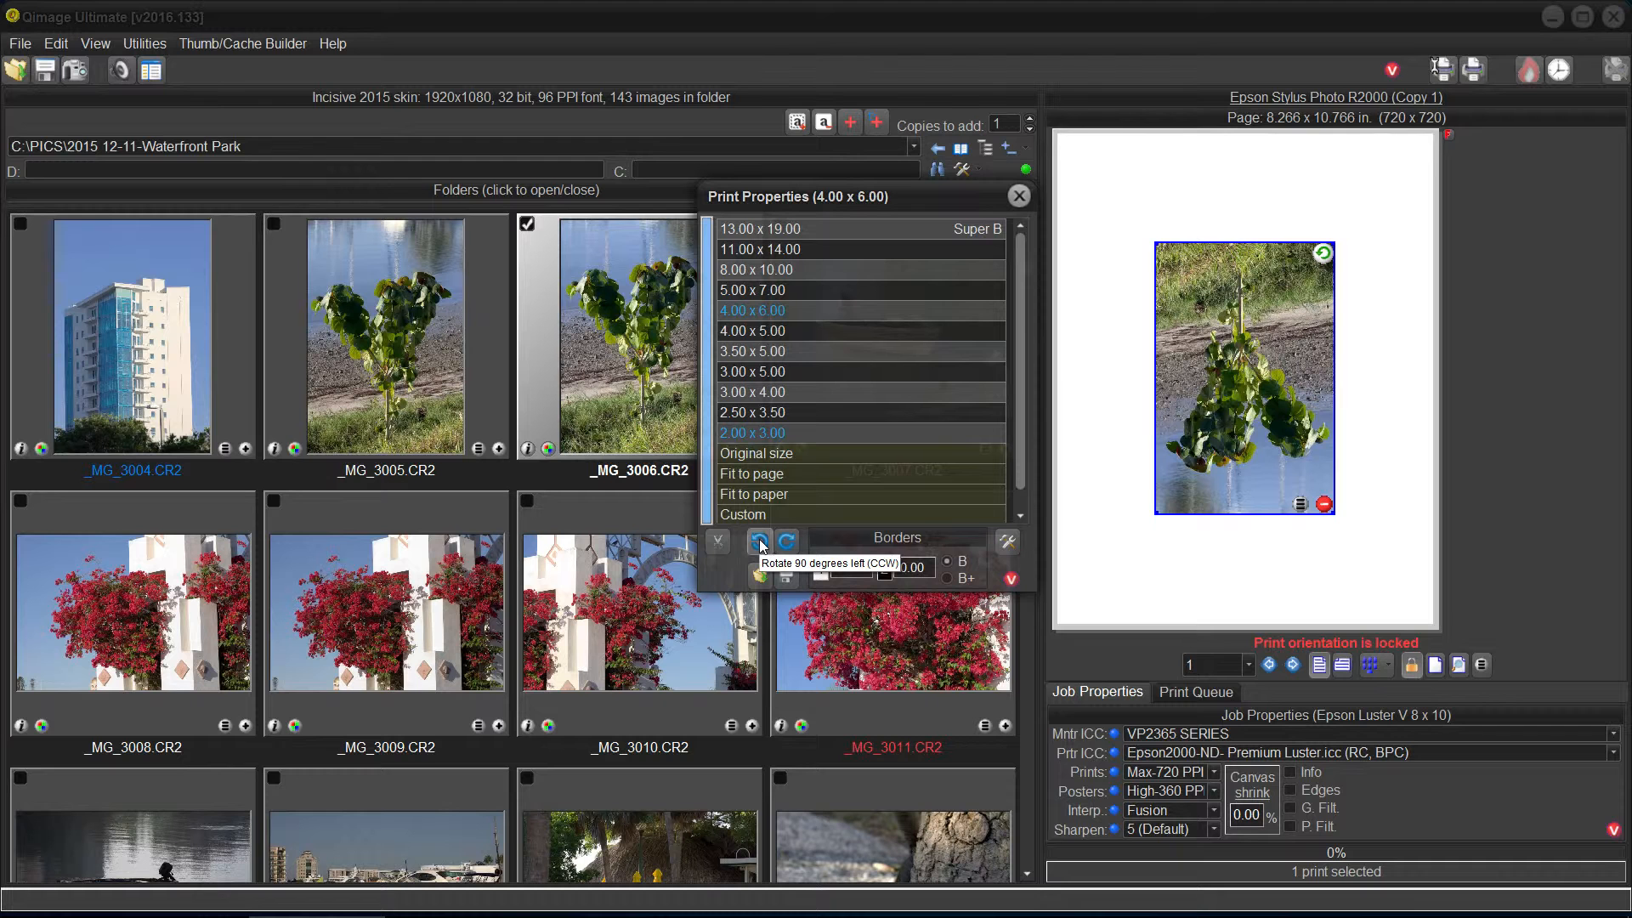
pyautogui.click(778, 543)
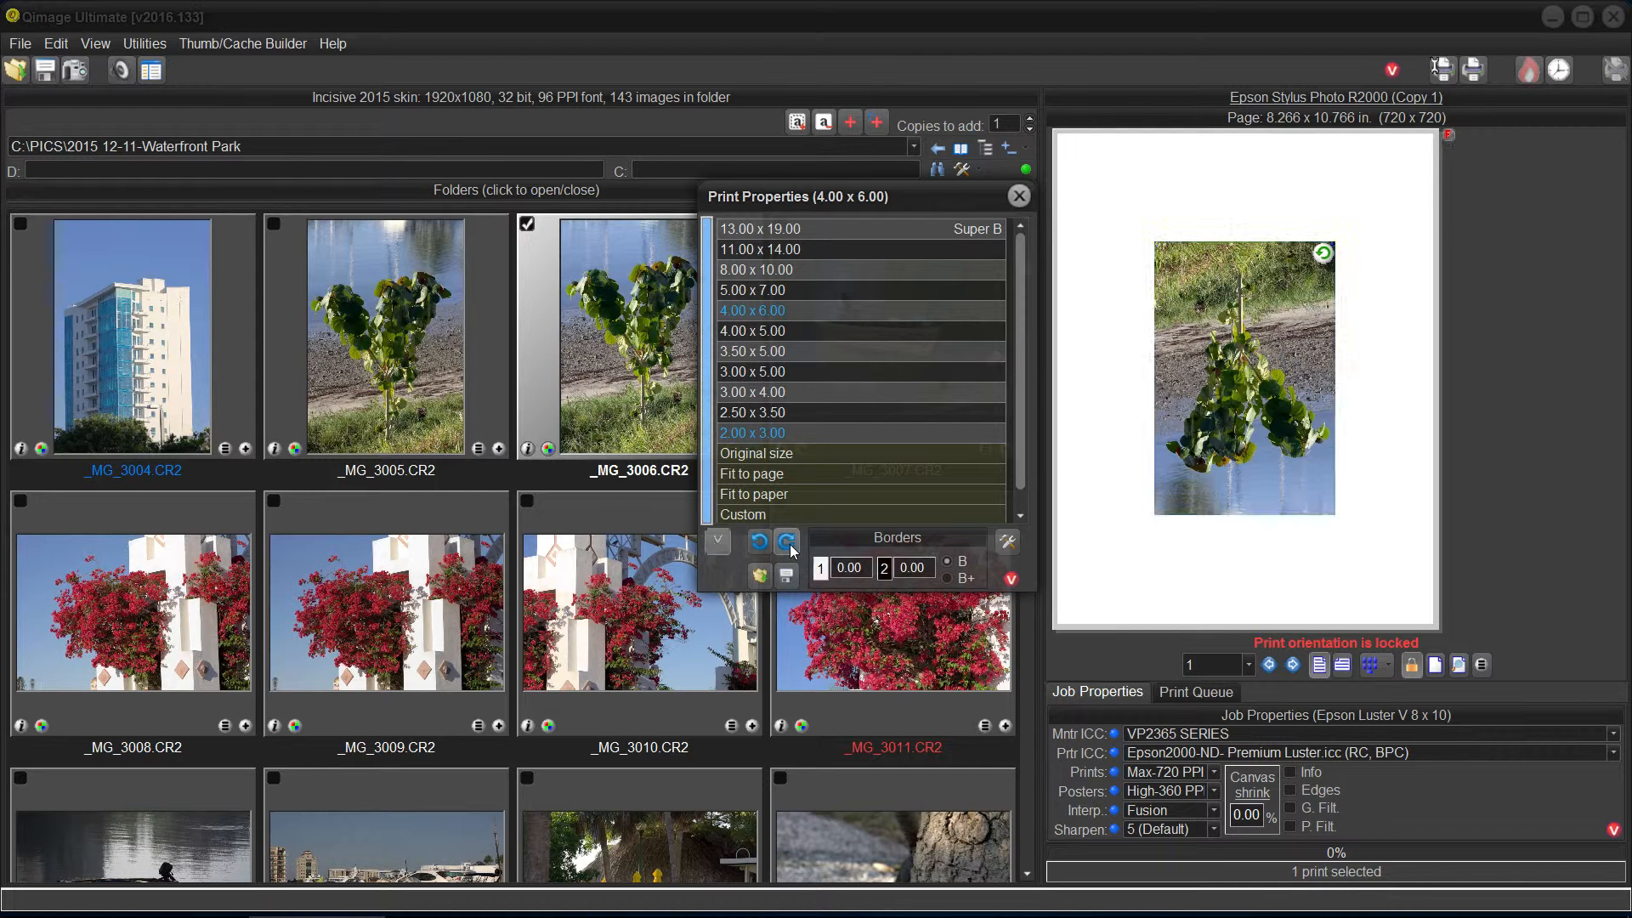
pyautogui.click(762, 543)
pyautogui.click(763, 543)
pyautogui.click(763, 543)
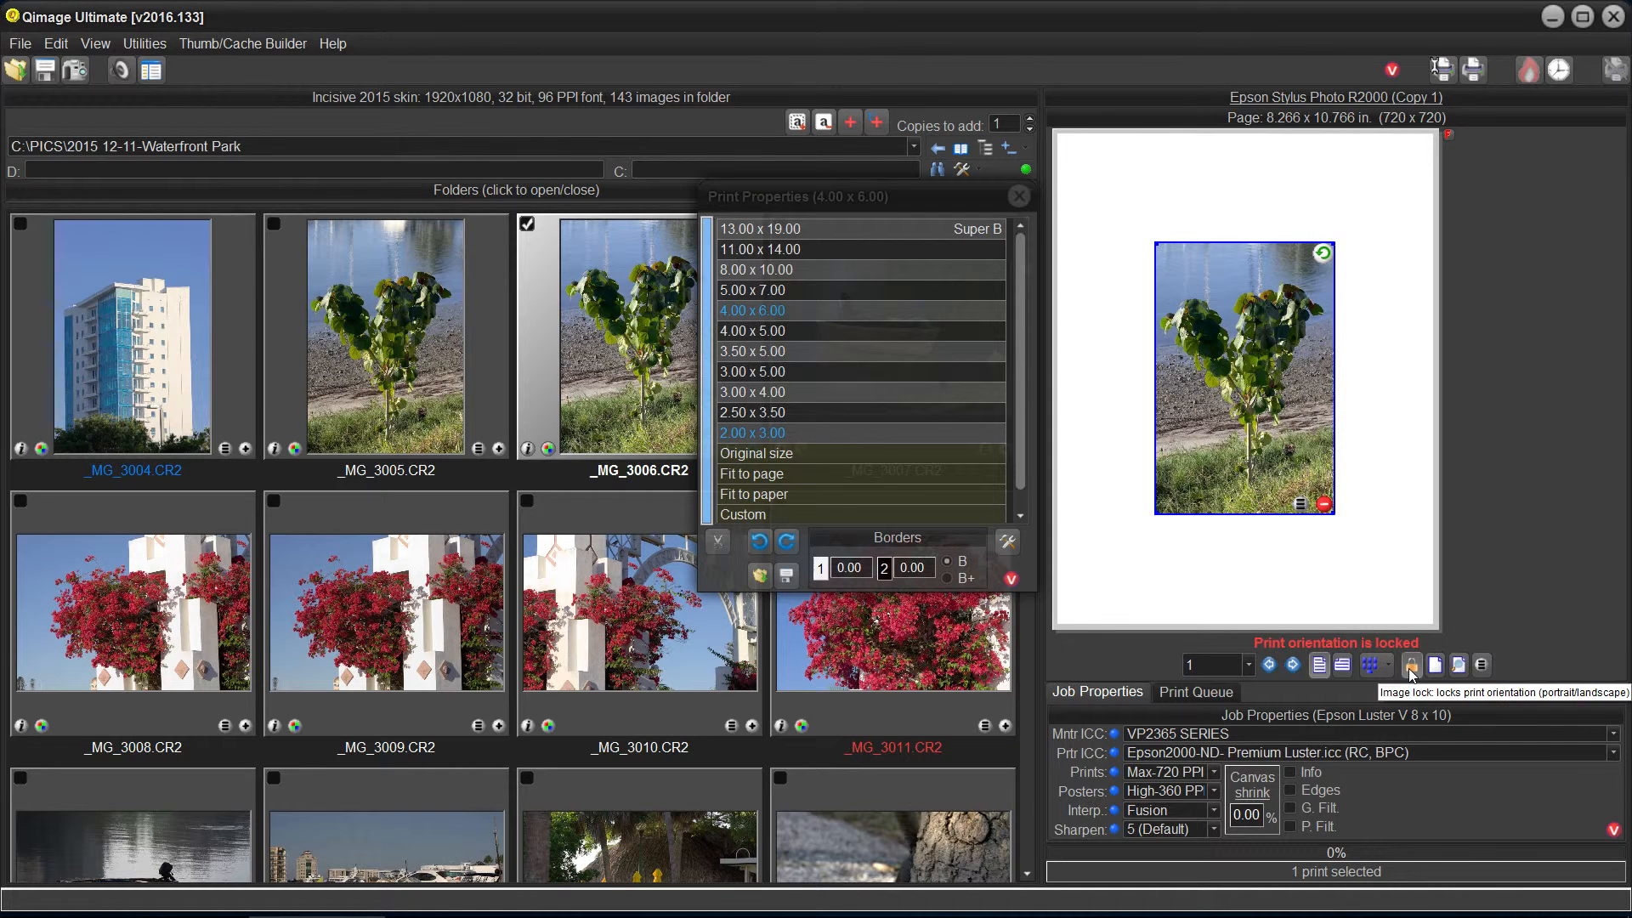
pyautogui.click(1410, 668)
pyautogui.click(778, 534)
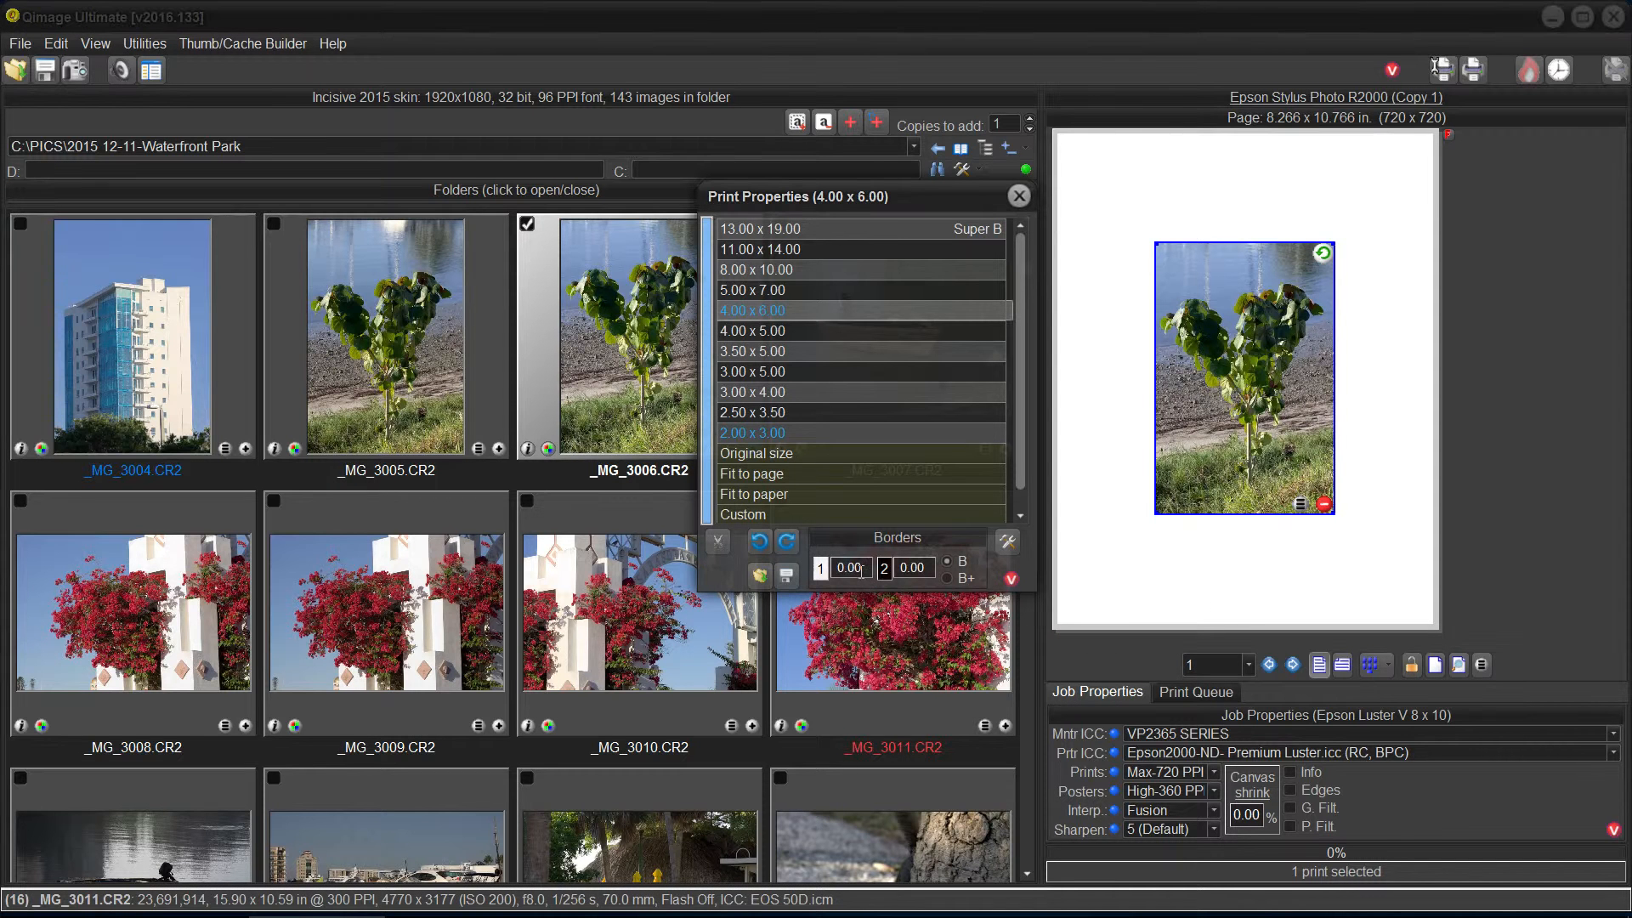
# - Give the print an inner border of 0.03 and an outer border of 0.09
pyautogui.moveTo(857, 569); pyautogui.dragTo(864, 572)
pyautogui.write('3')
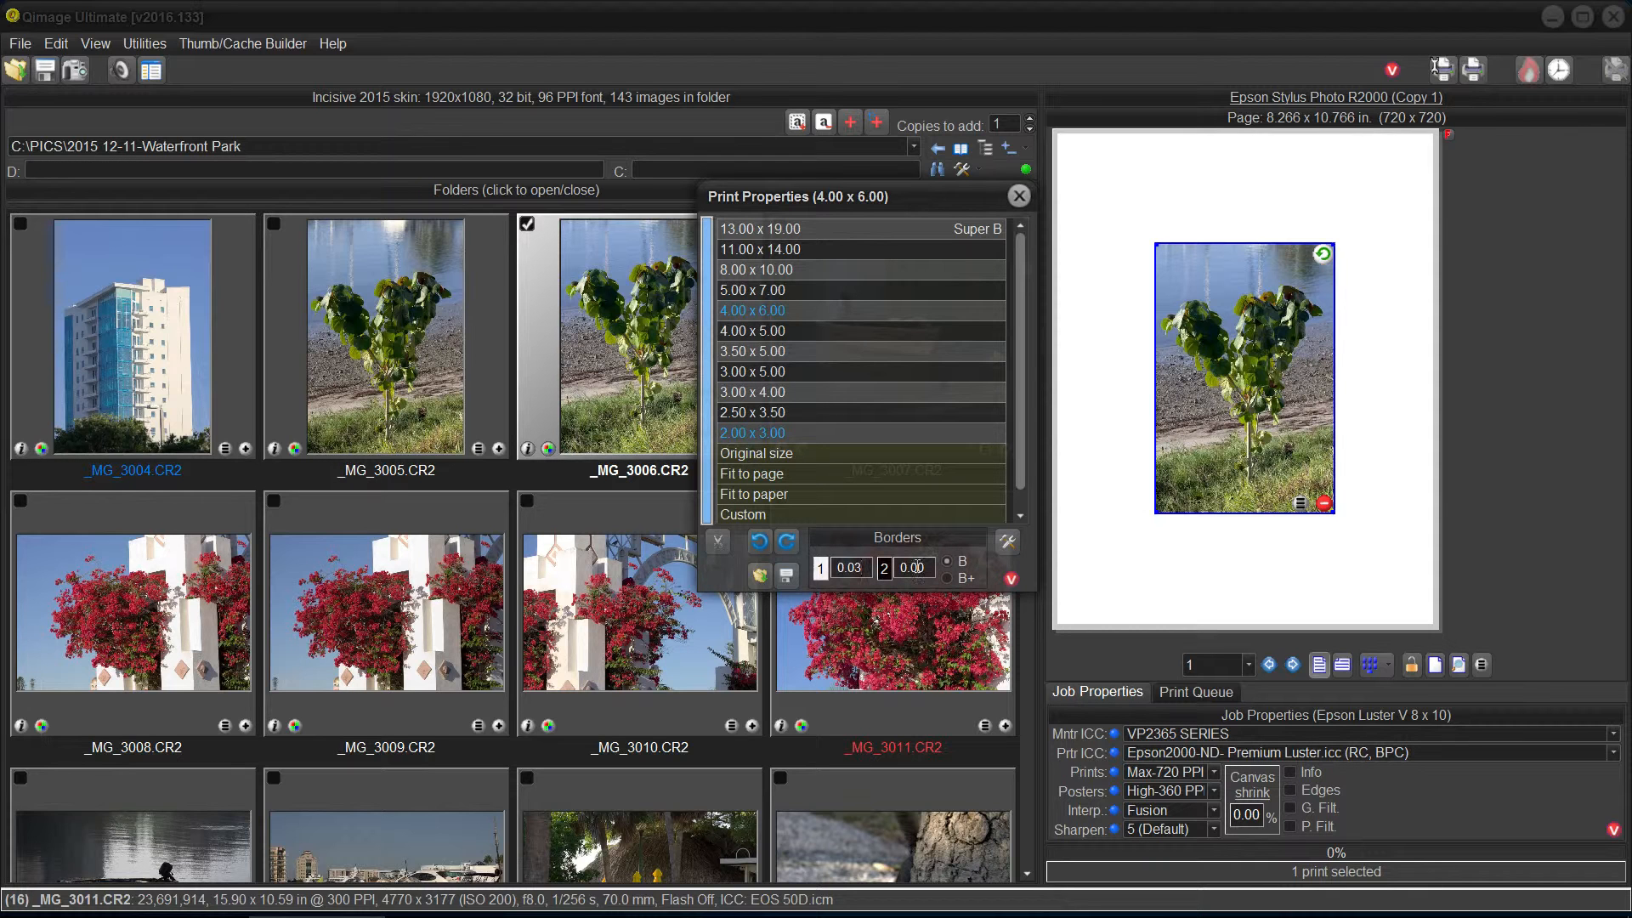
pyautogui.moveTo(918, 567); pyautogui.dragTo(928, 567)
pyautogui.write('9')
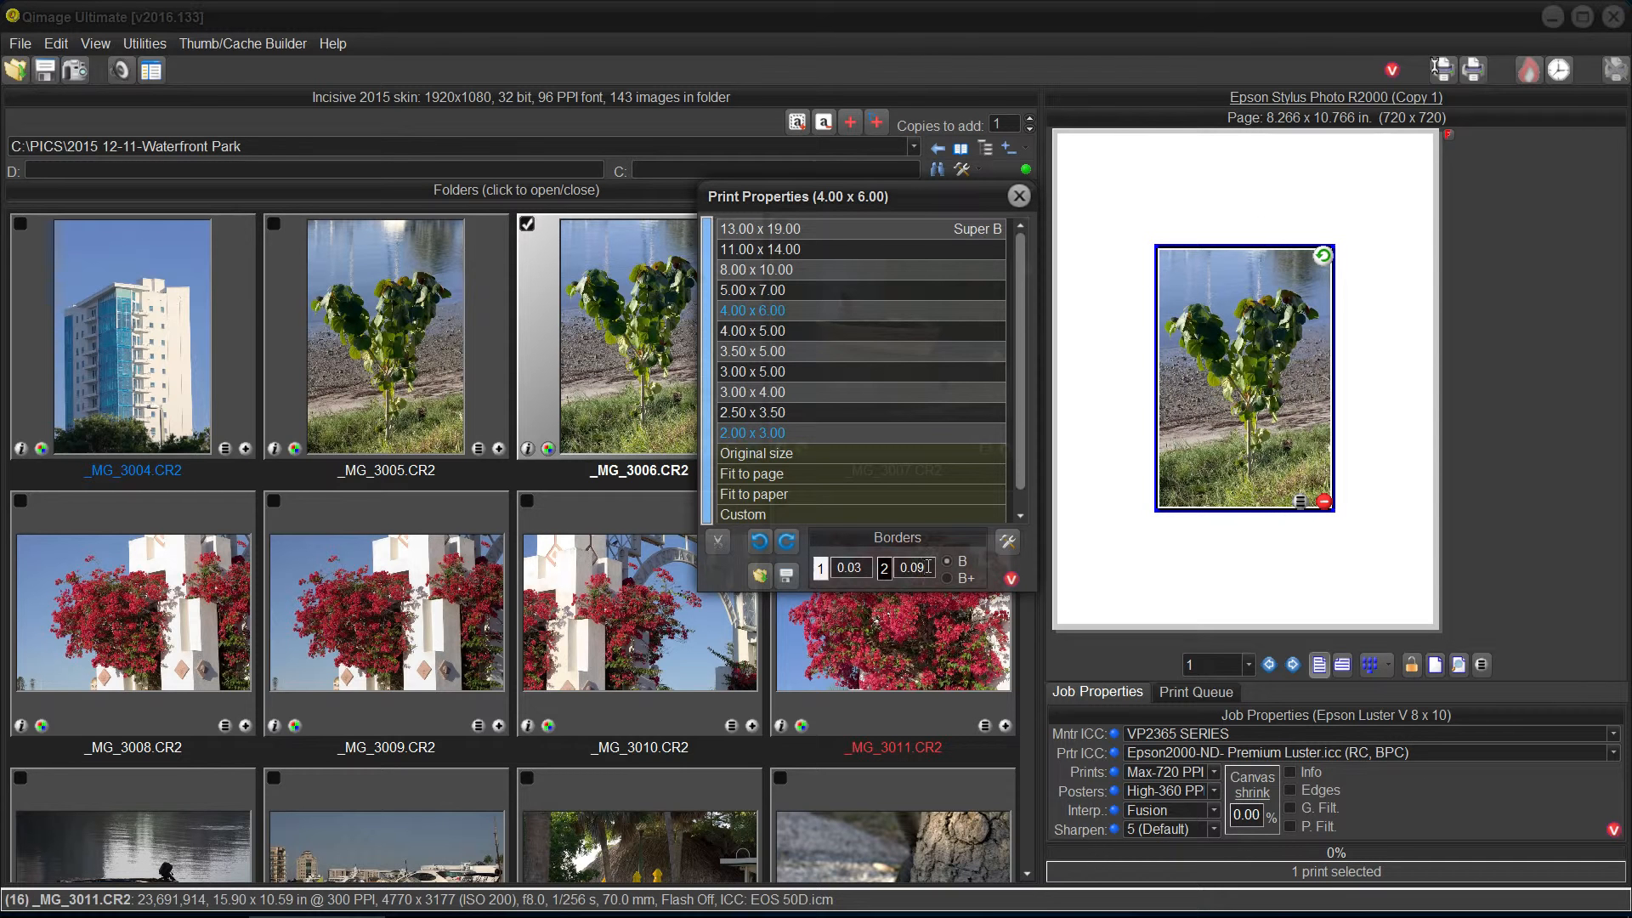
pyautogui.click(846, 613)
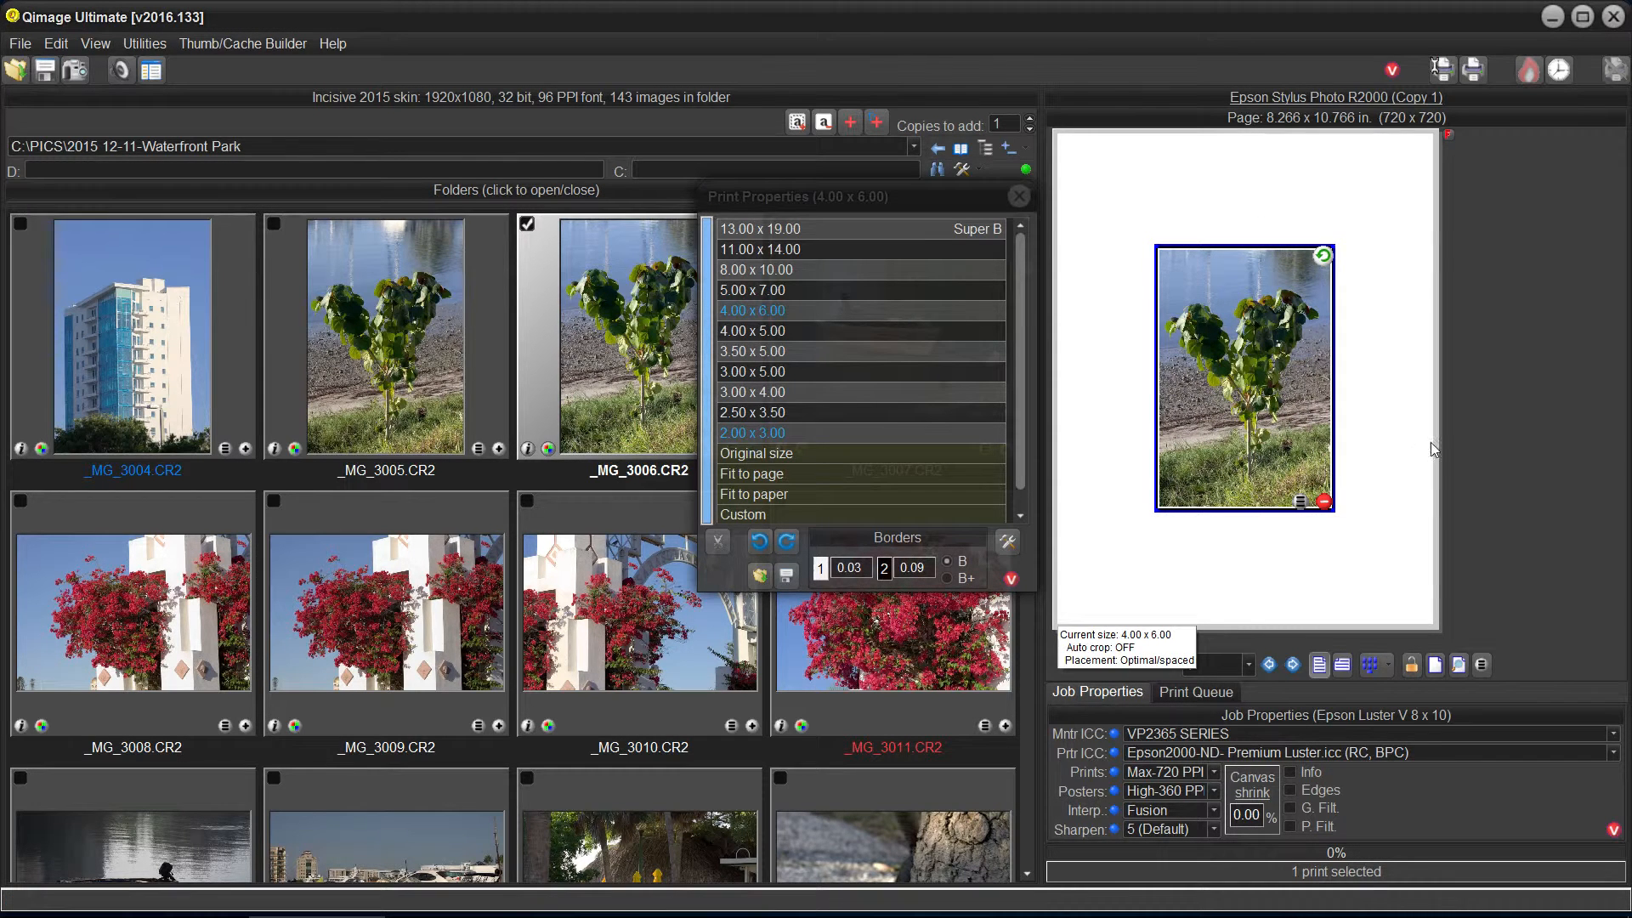
# - Open the print in the Full Page Editor and enlarge it by its corners to about 6.09 x 8.96 in
pyautogui.click(1467, 420)
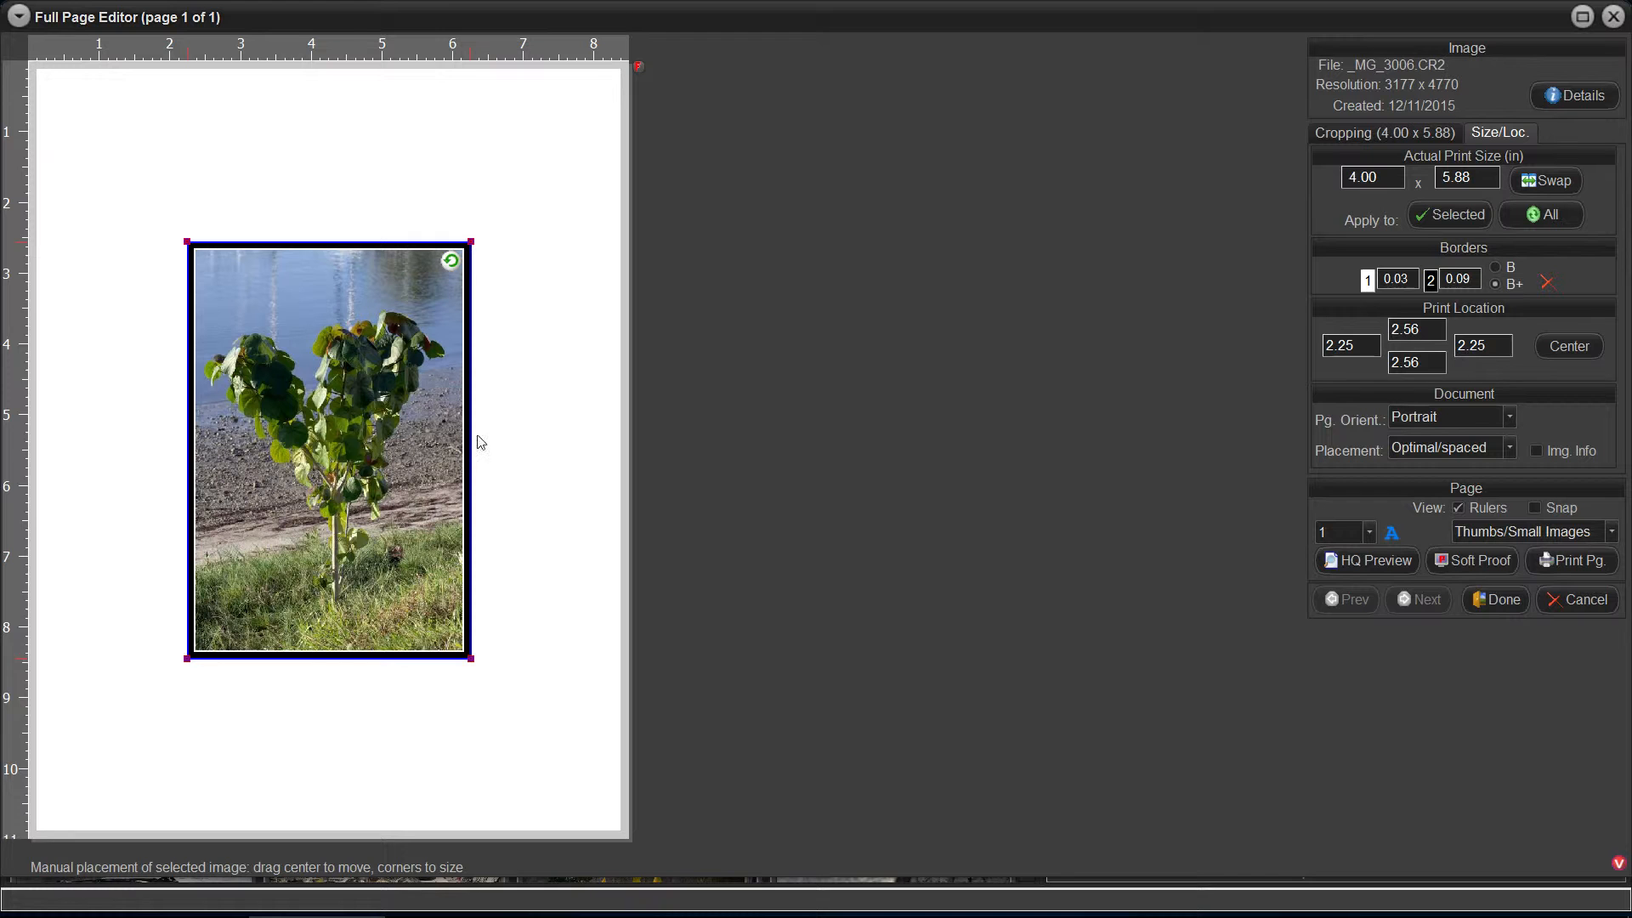
pyautogui.moveTo(471, 242); pyautogui.dragTo(553, 151)
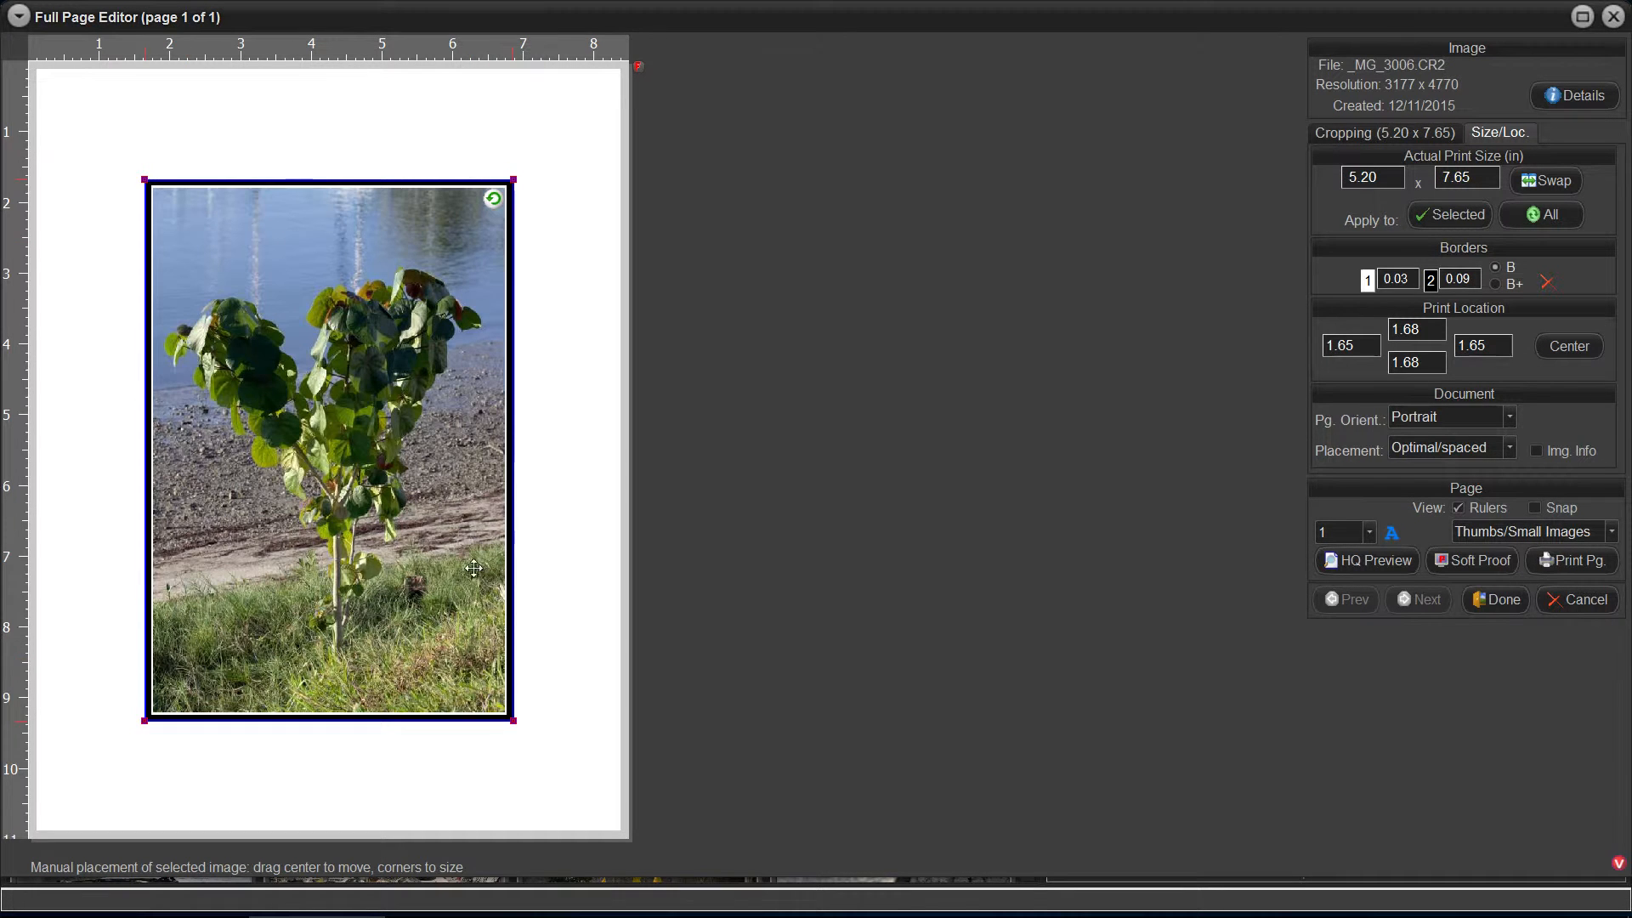
pyautogui.moveTo(513, 721); pyautogui.dragTo(570, 797)
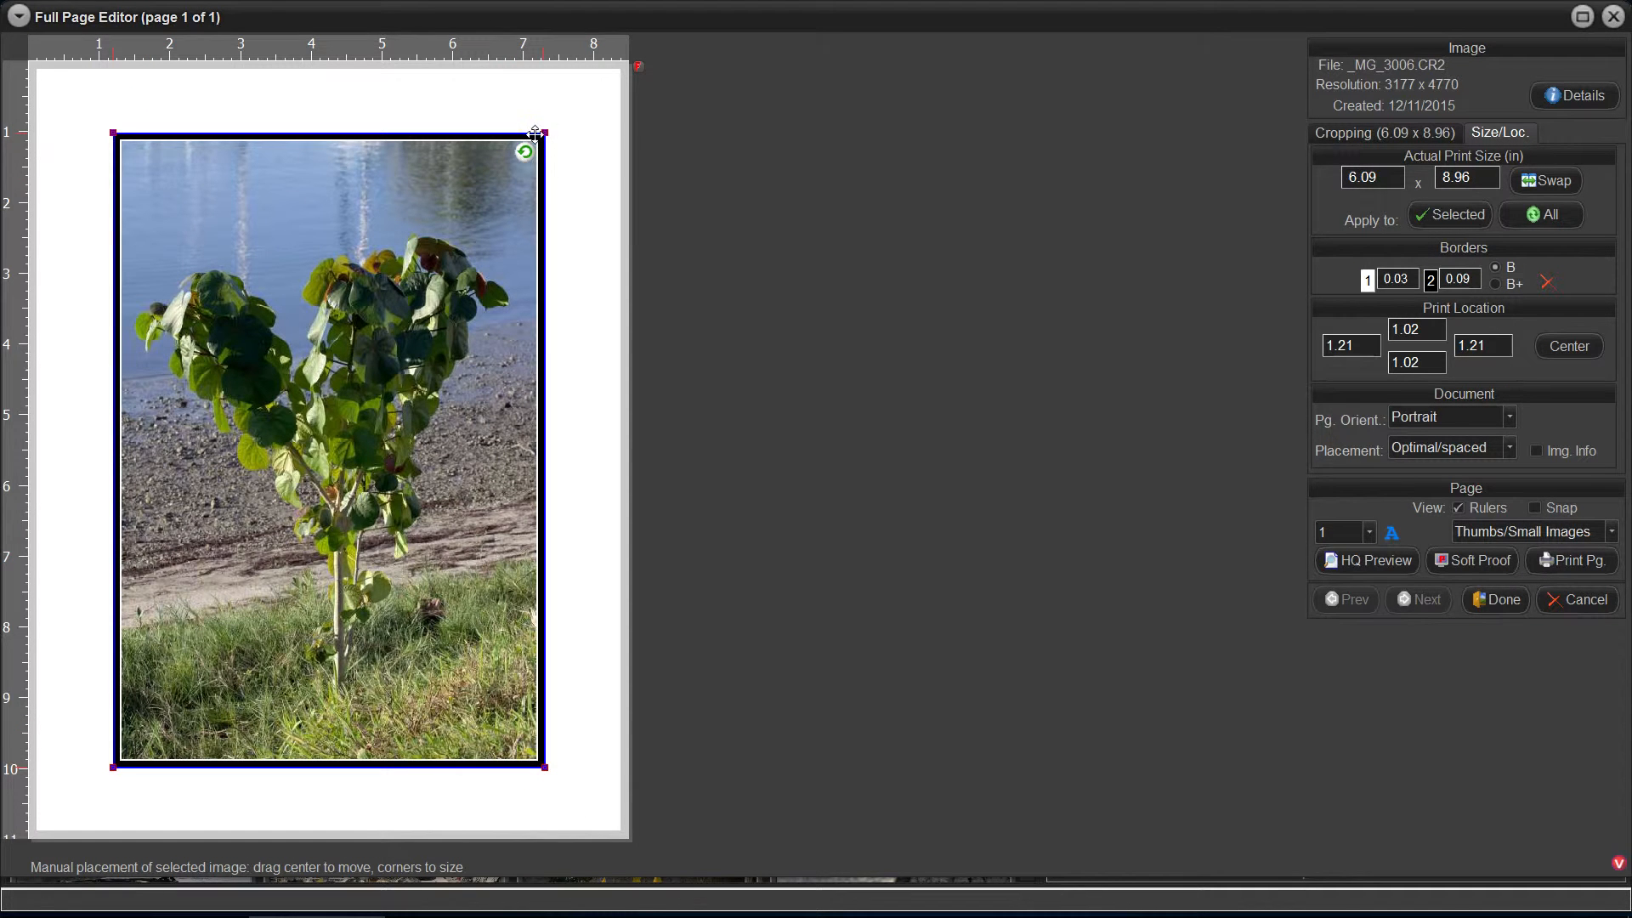
# - Try the preset size 3.00 x 5.00 and a higher position for the print, undo the changes, and finish page editing
pyautogui.rightClick(403, 310)
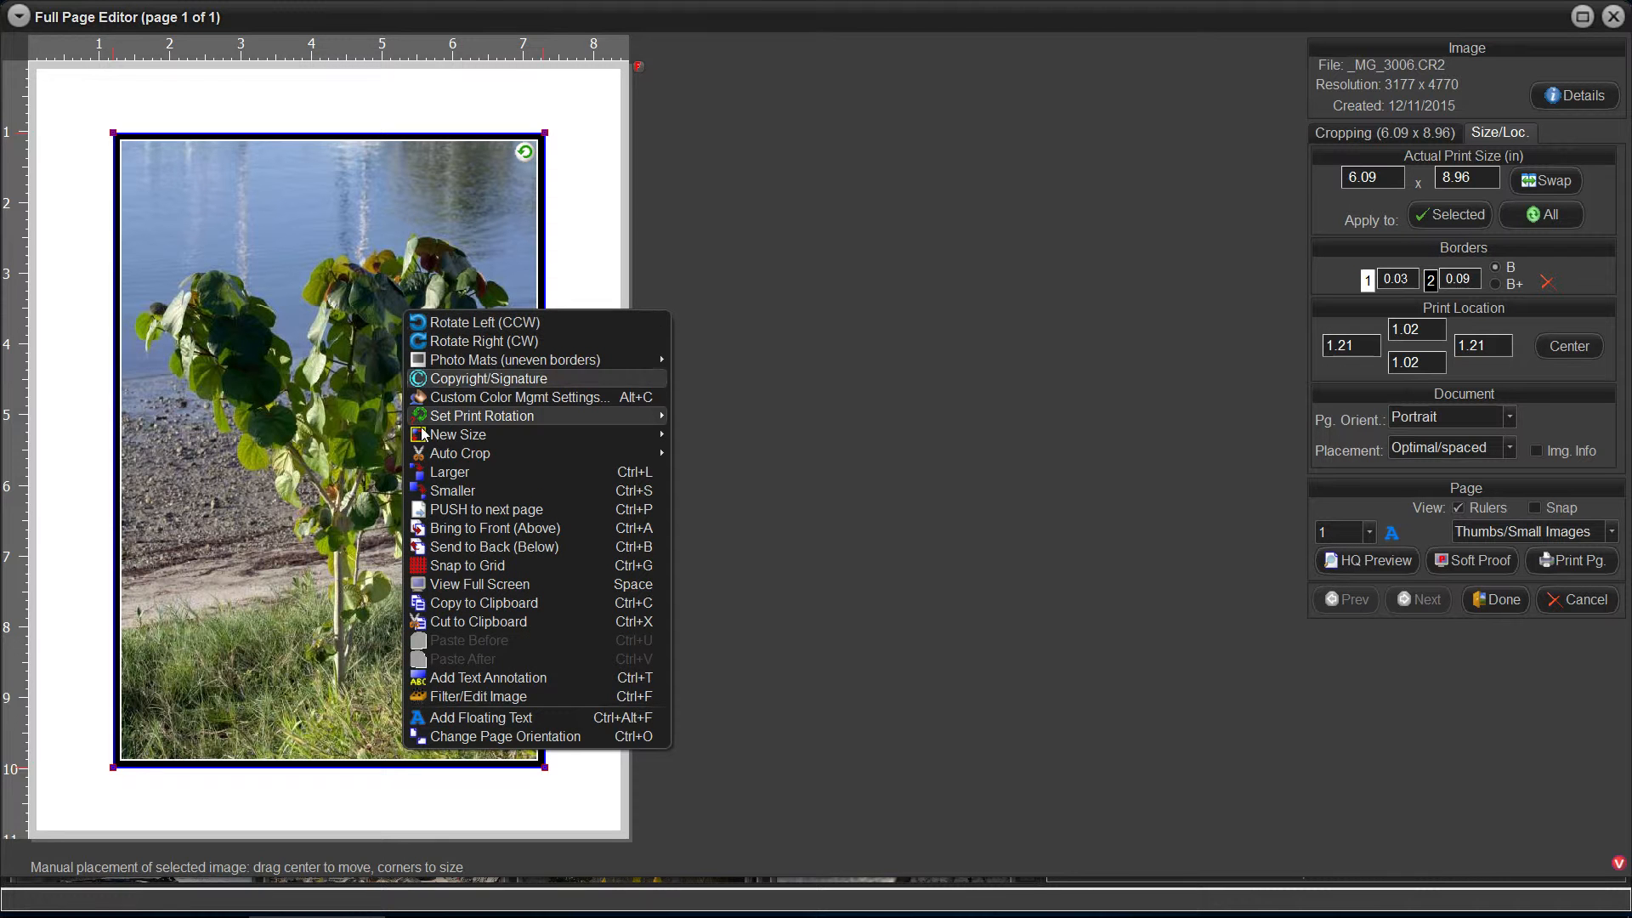
pyautogui.moveTo(625, 439)
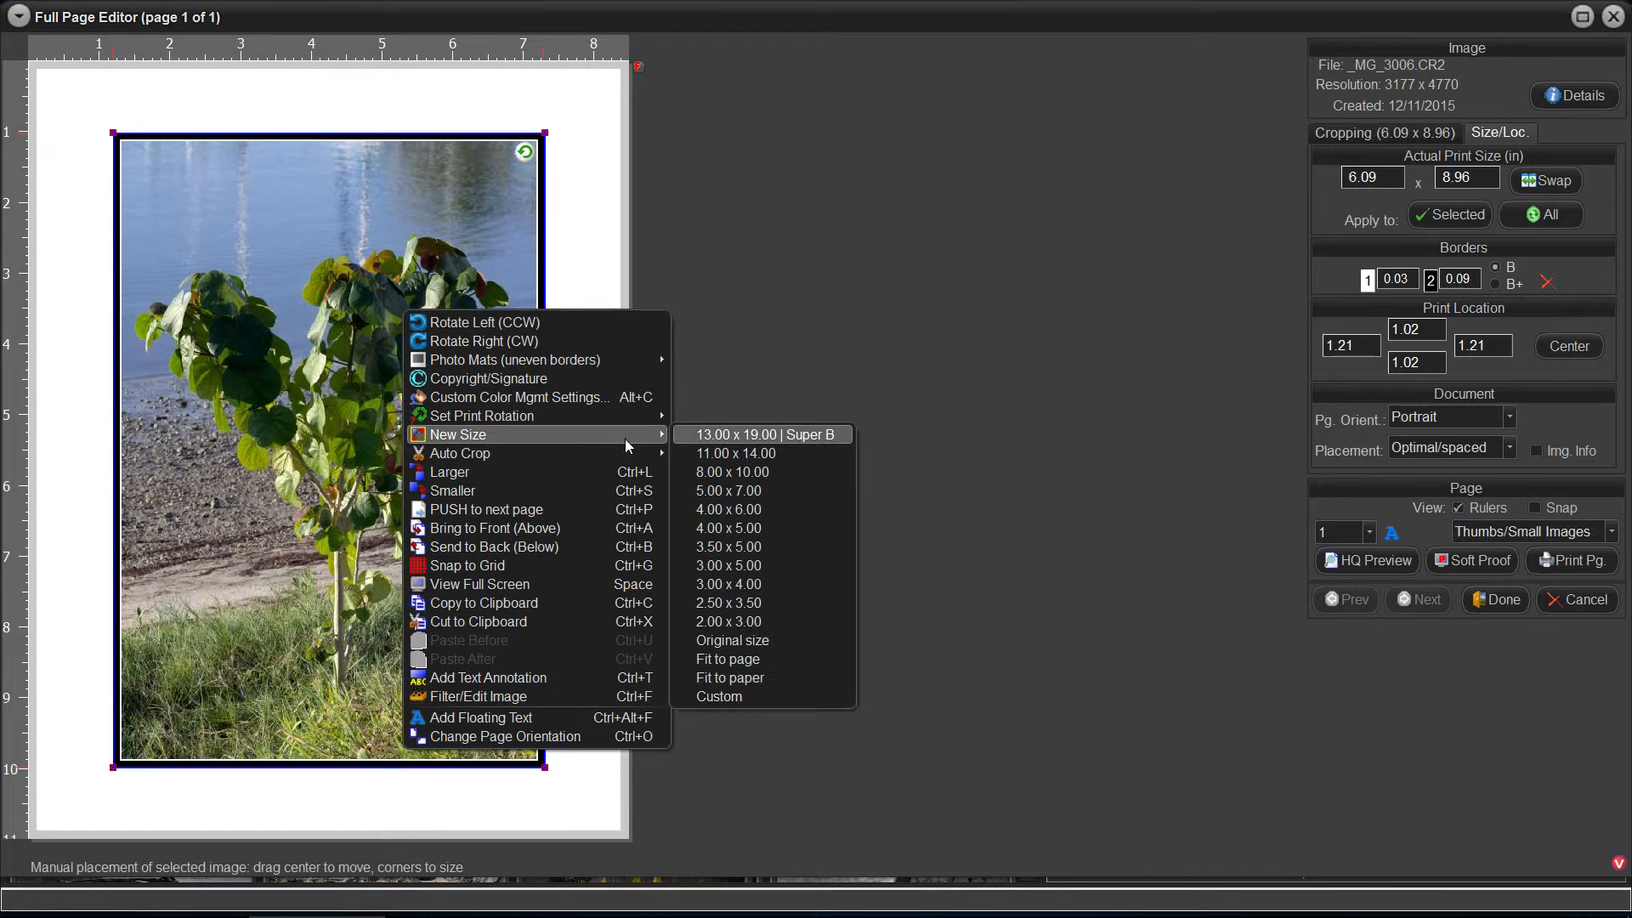
pyautogui.click(746, 564)
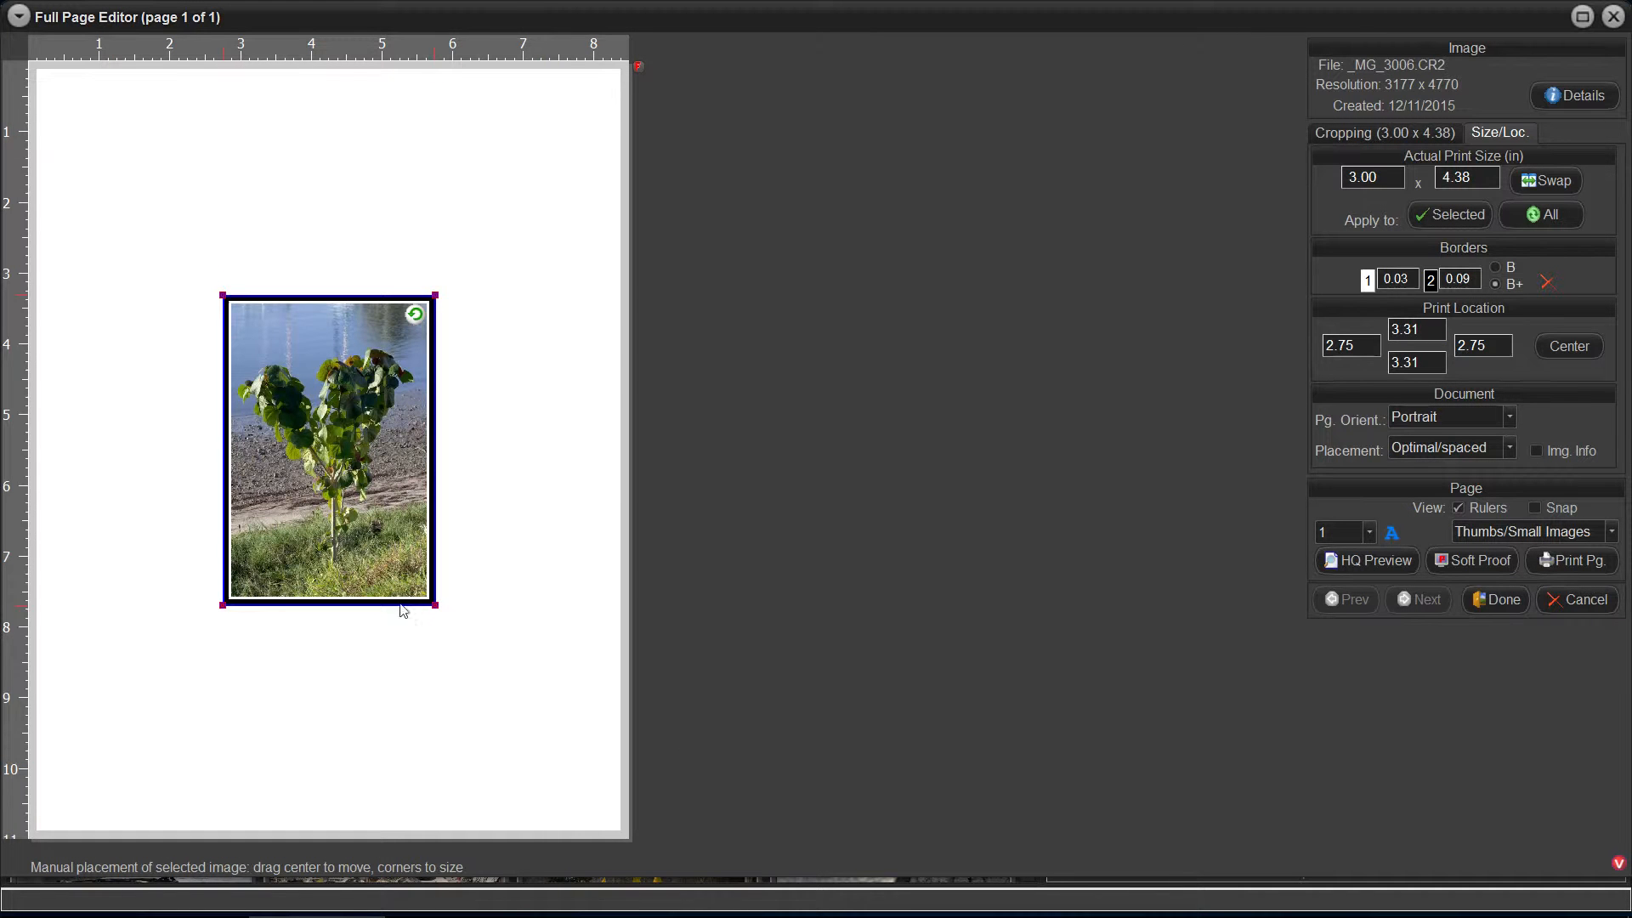
pyautogui.moveTo(389, 551); pyautogui.dragTo(348, 424)
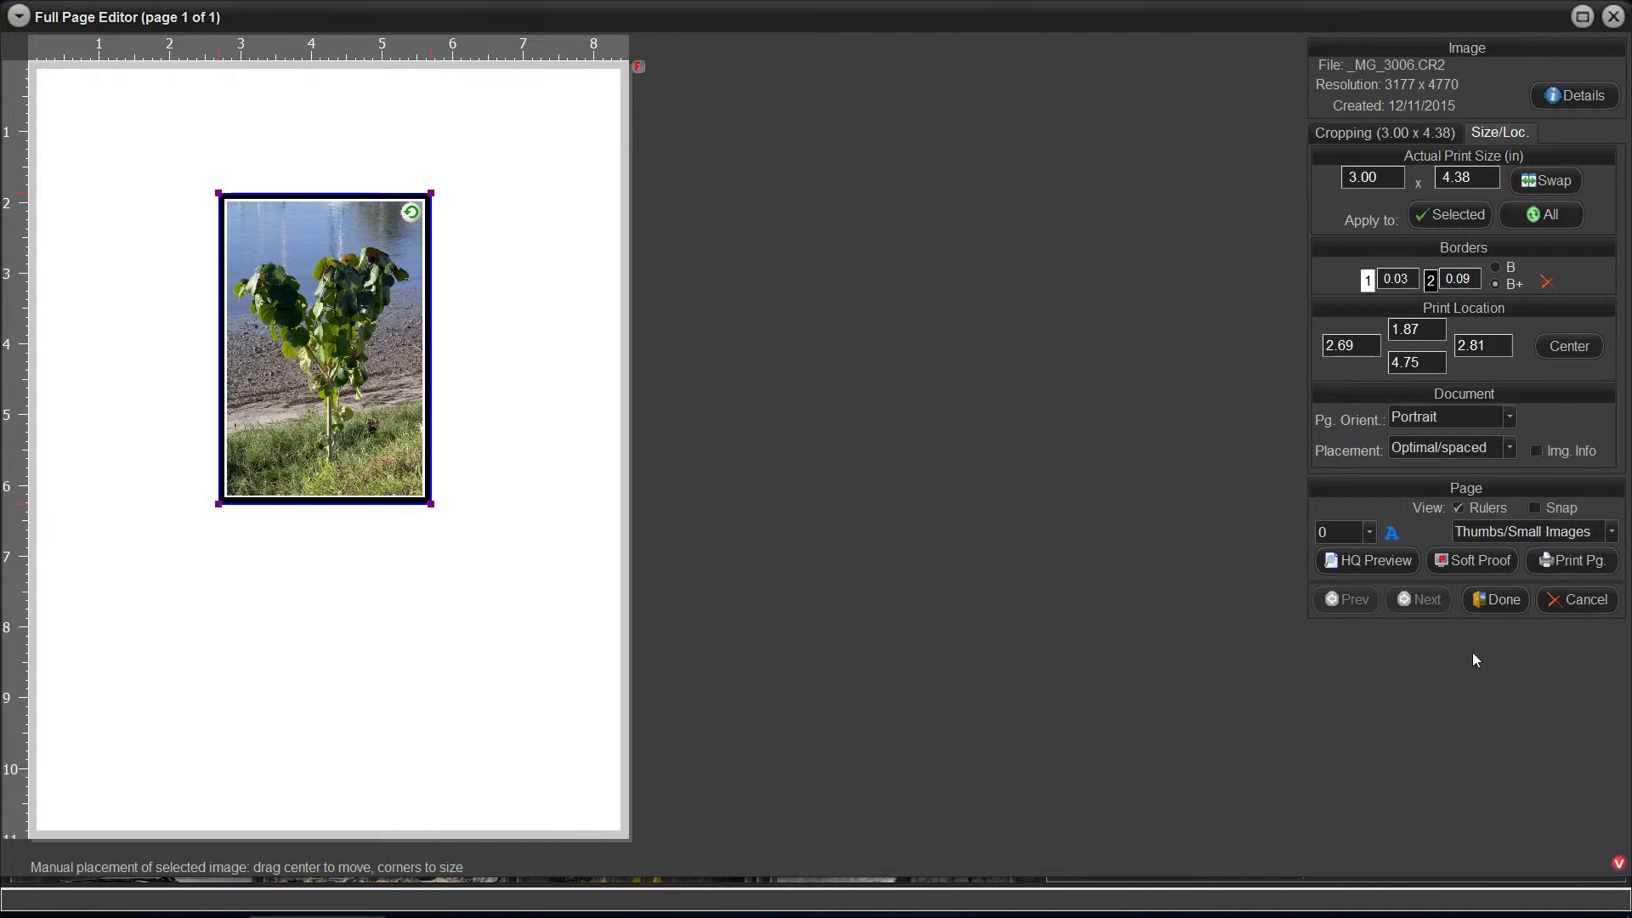
pyautogui.hotkey('ctrl', 'z')
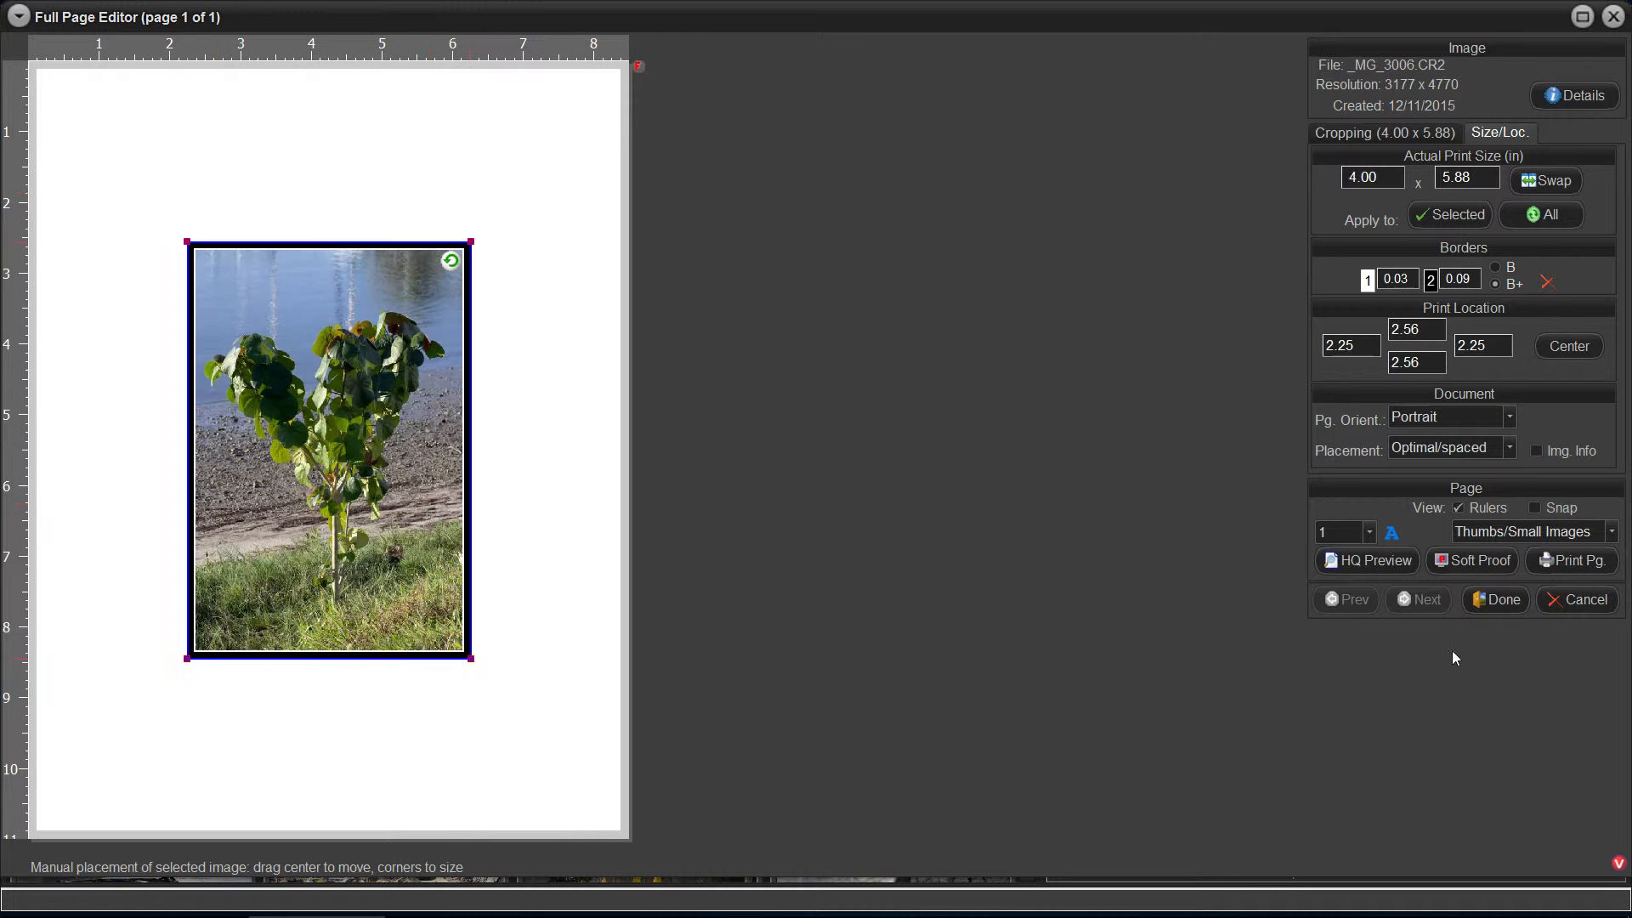
pyautogui.click(1505, 601)
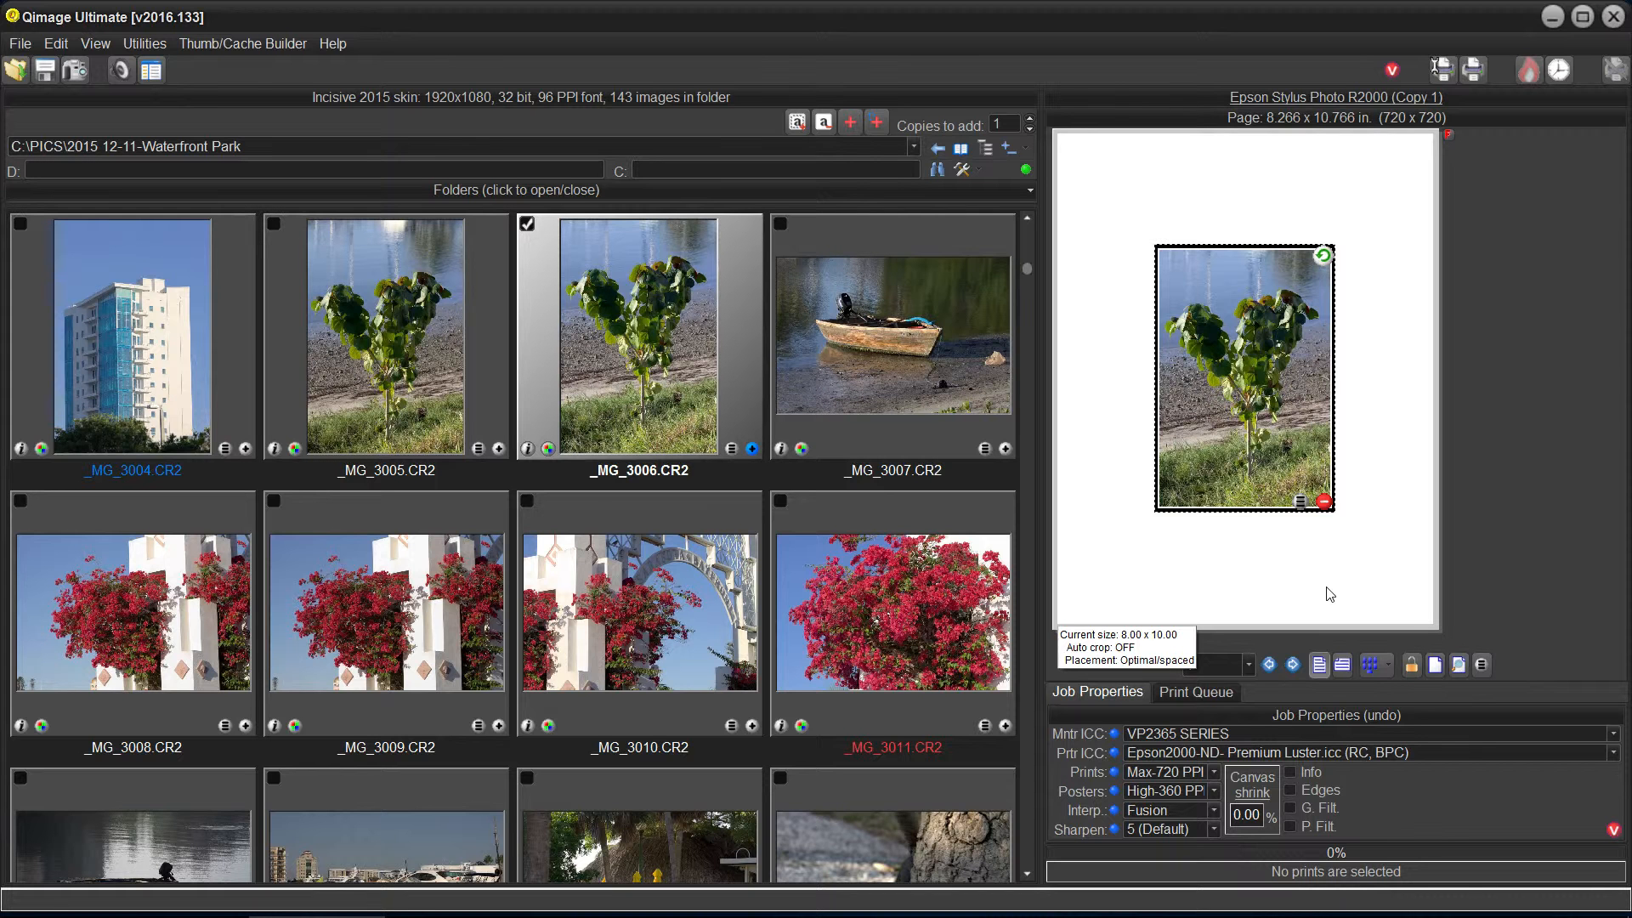
# - Place _MG_3002.CR2 on the page instead of the tree photo
pyautogui.press('Up')
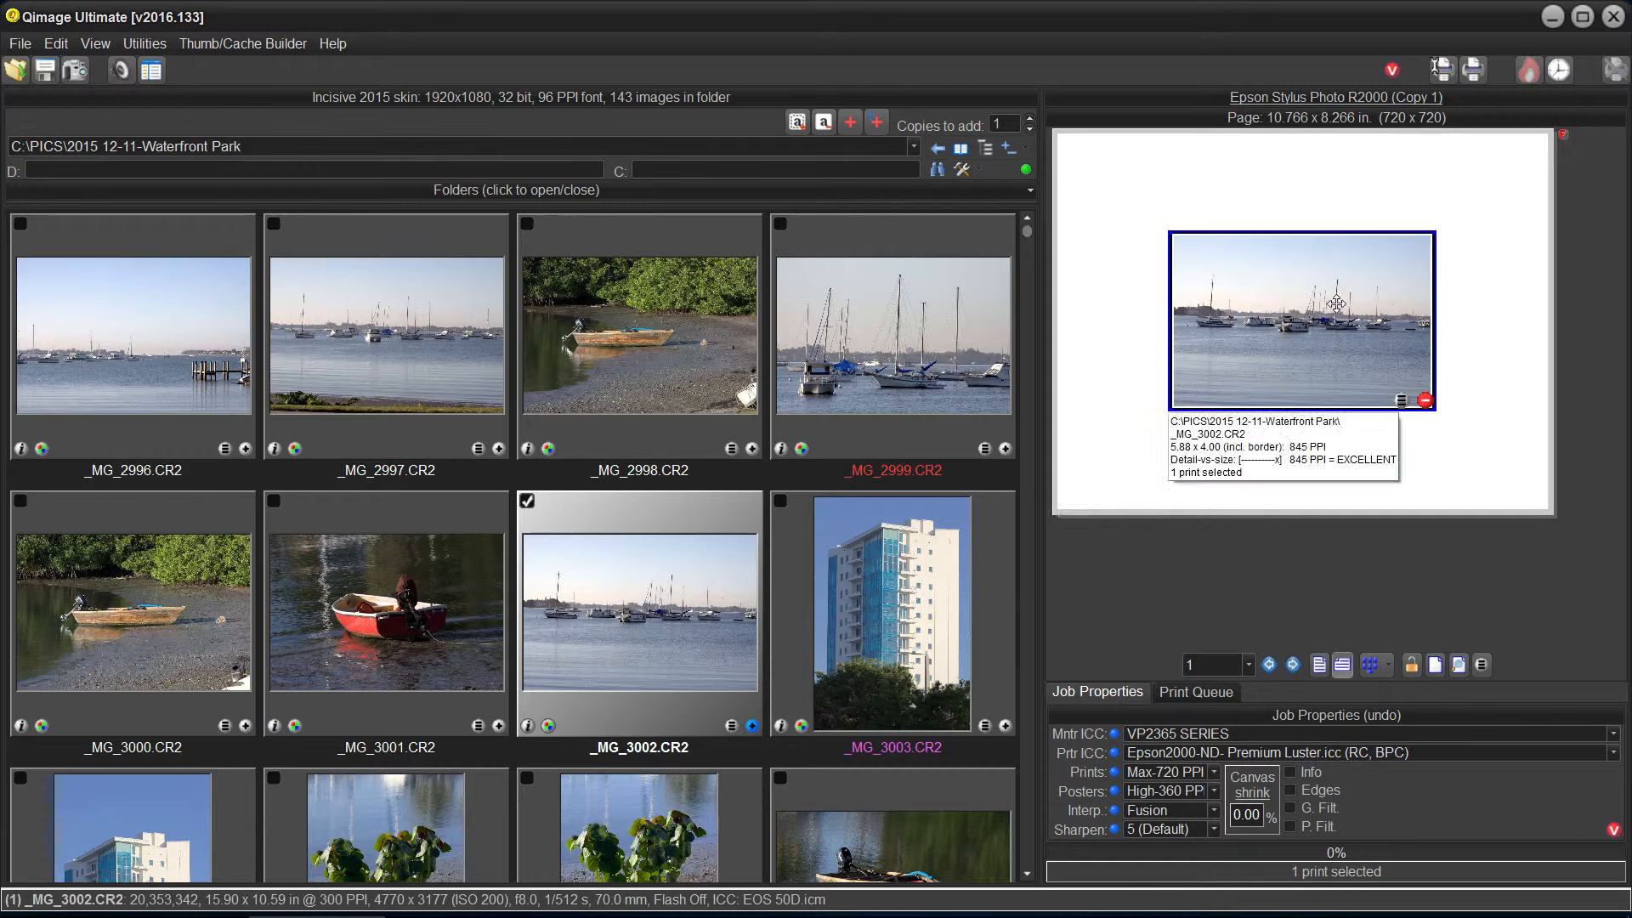
# - Move the _MG_3002.CR2 print to the upper edge of its page and add _MG_3001.CR2 as another print
pyautogui.moveTo(1339, 283); pyautogui.dragTo(1321, 245)
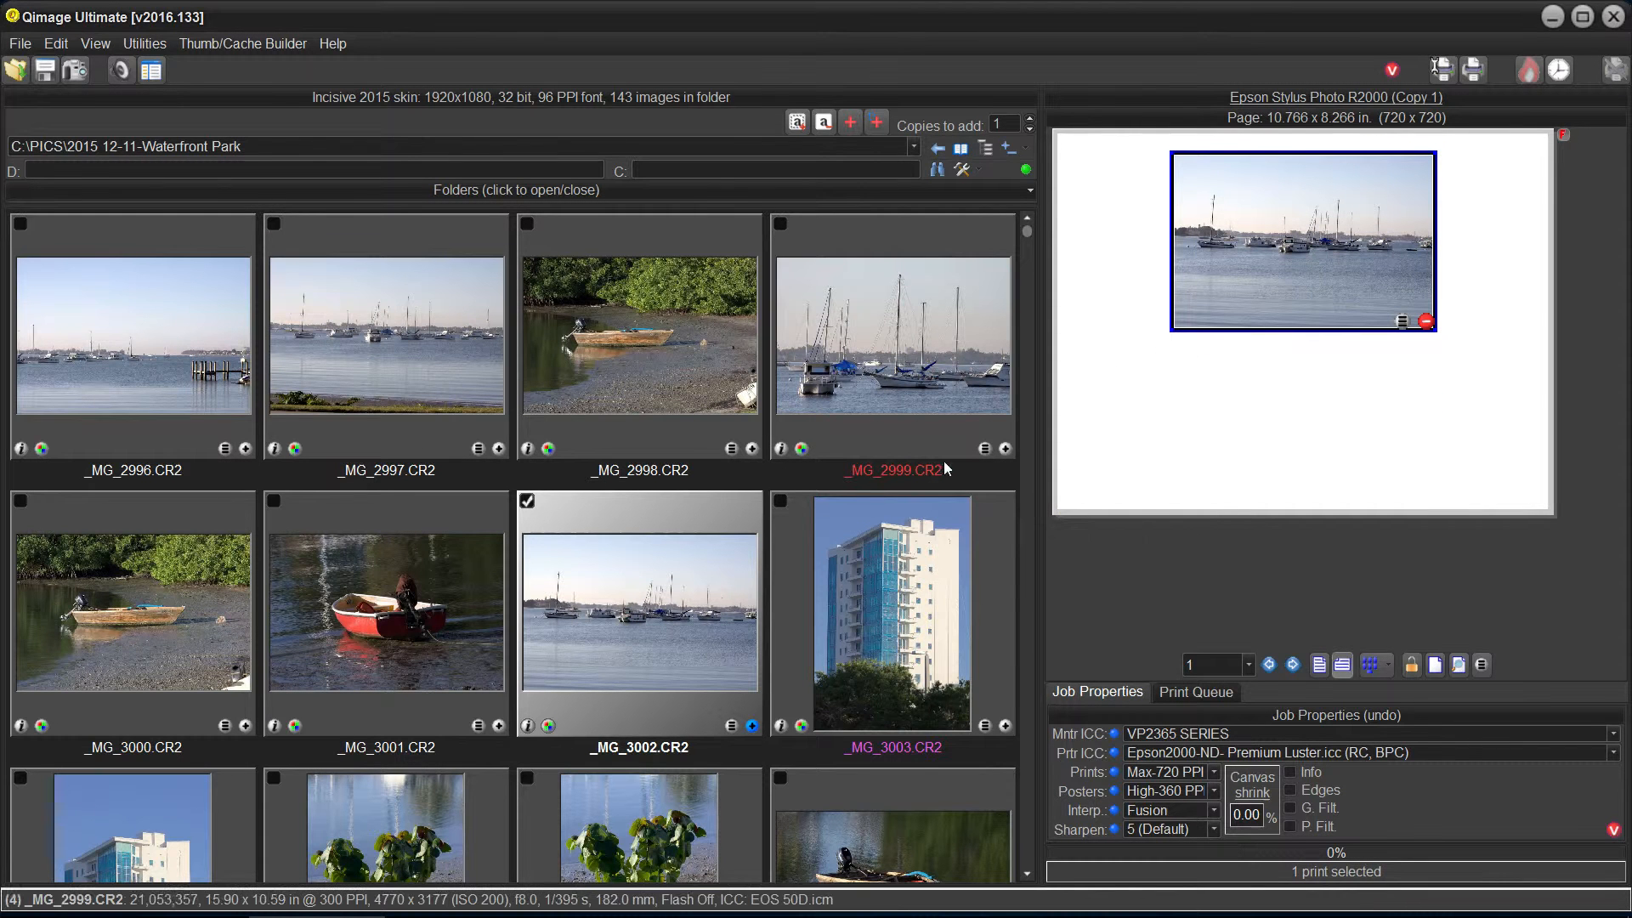
pyautogui.click(498, 725)
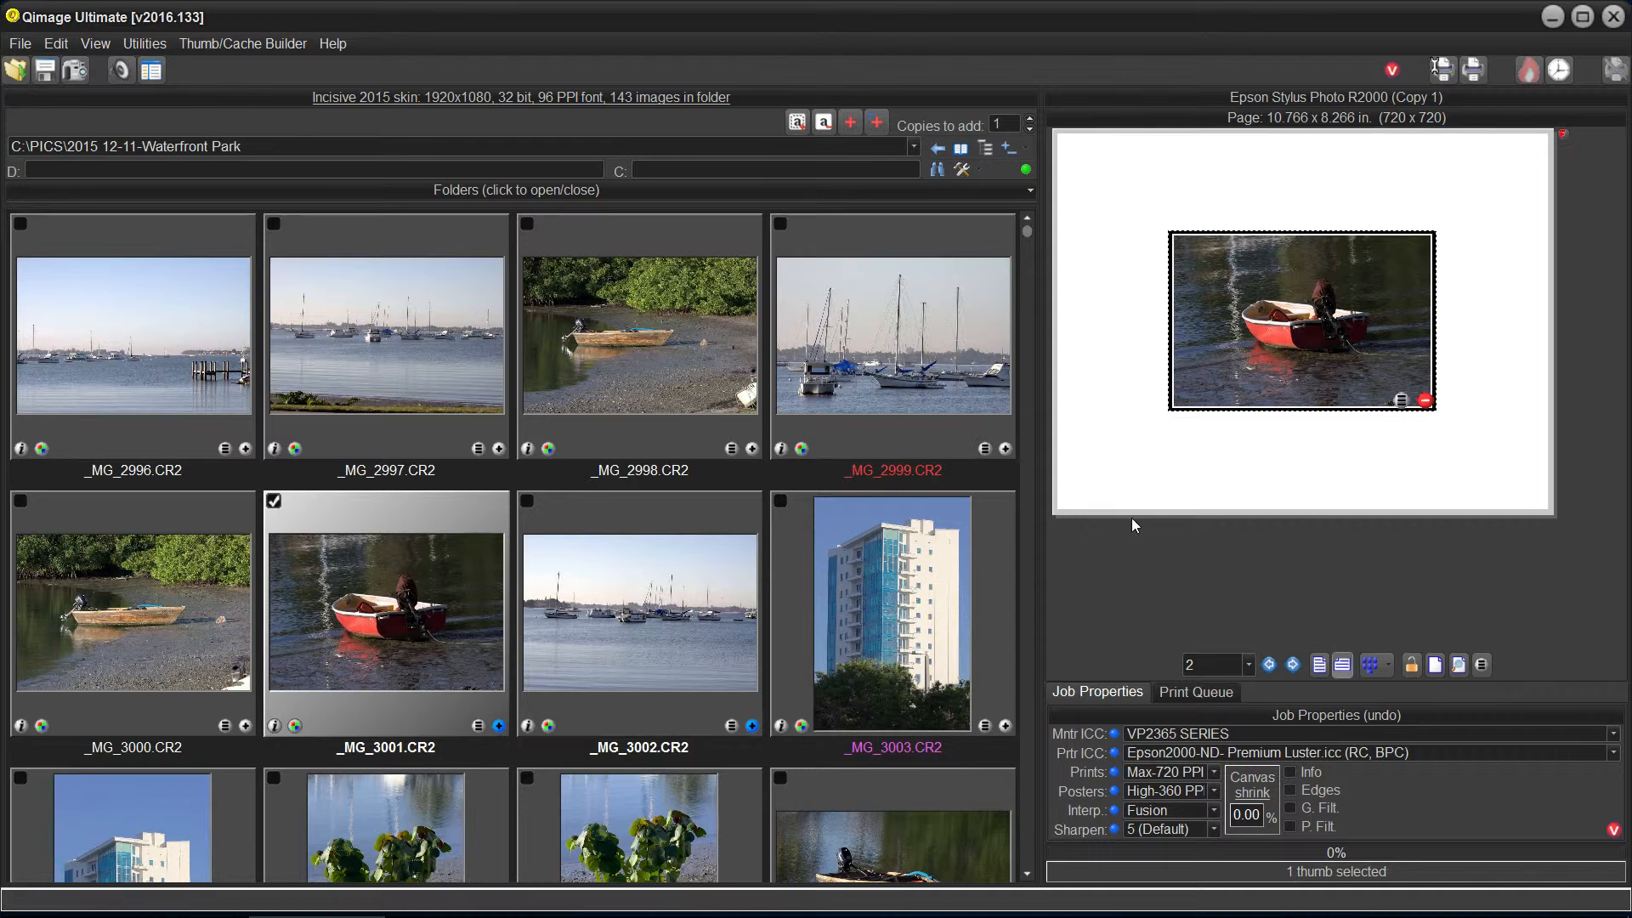
# - Clear both borders of the _MG_3001.CR2 print in its print properties
pyautogui.click(1401, 402)
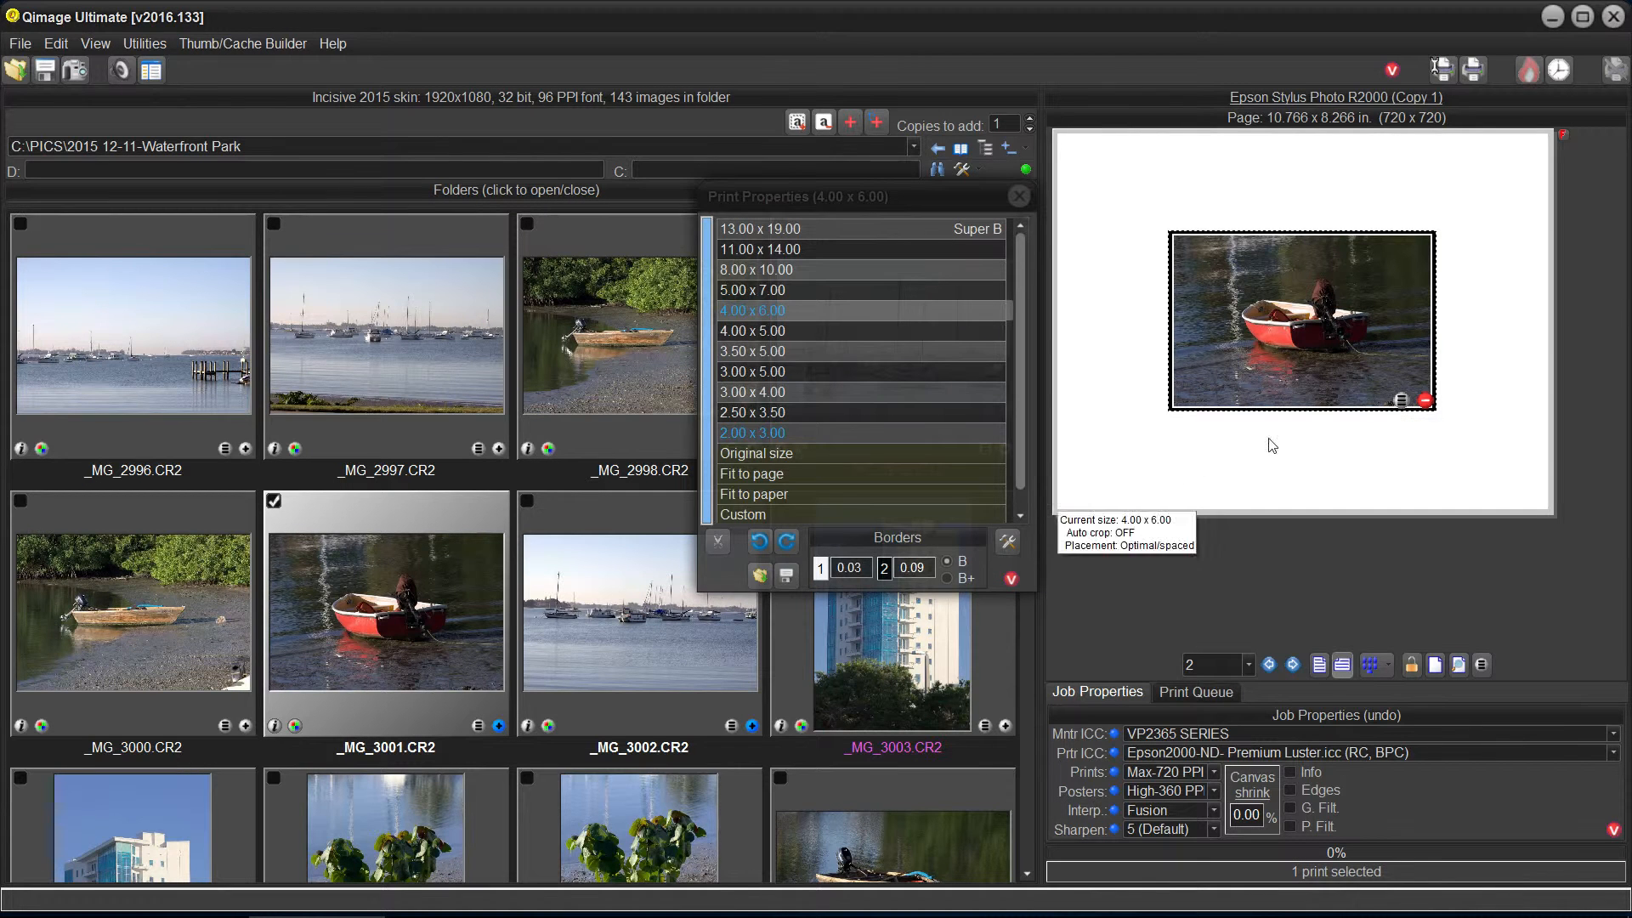
pyautogui.click(821, 569)
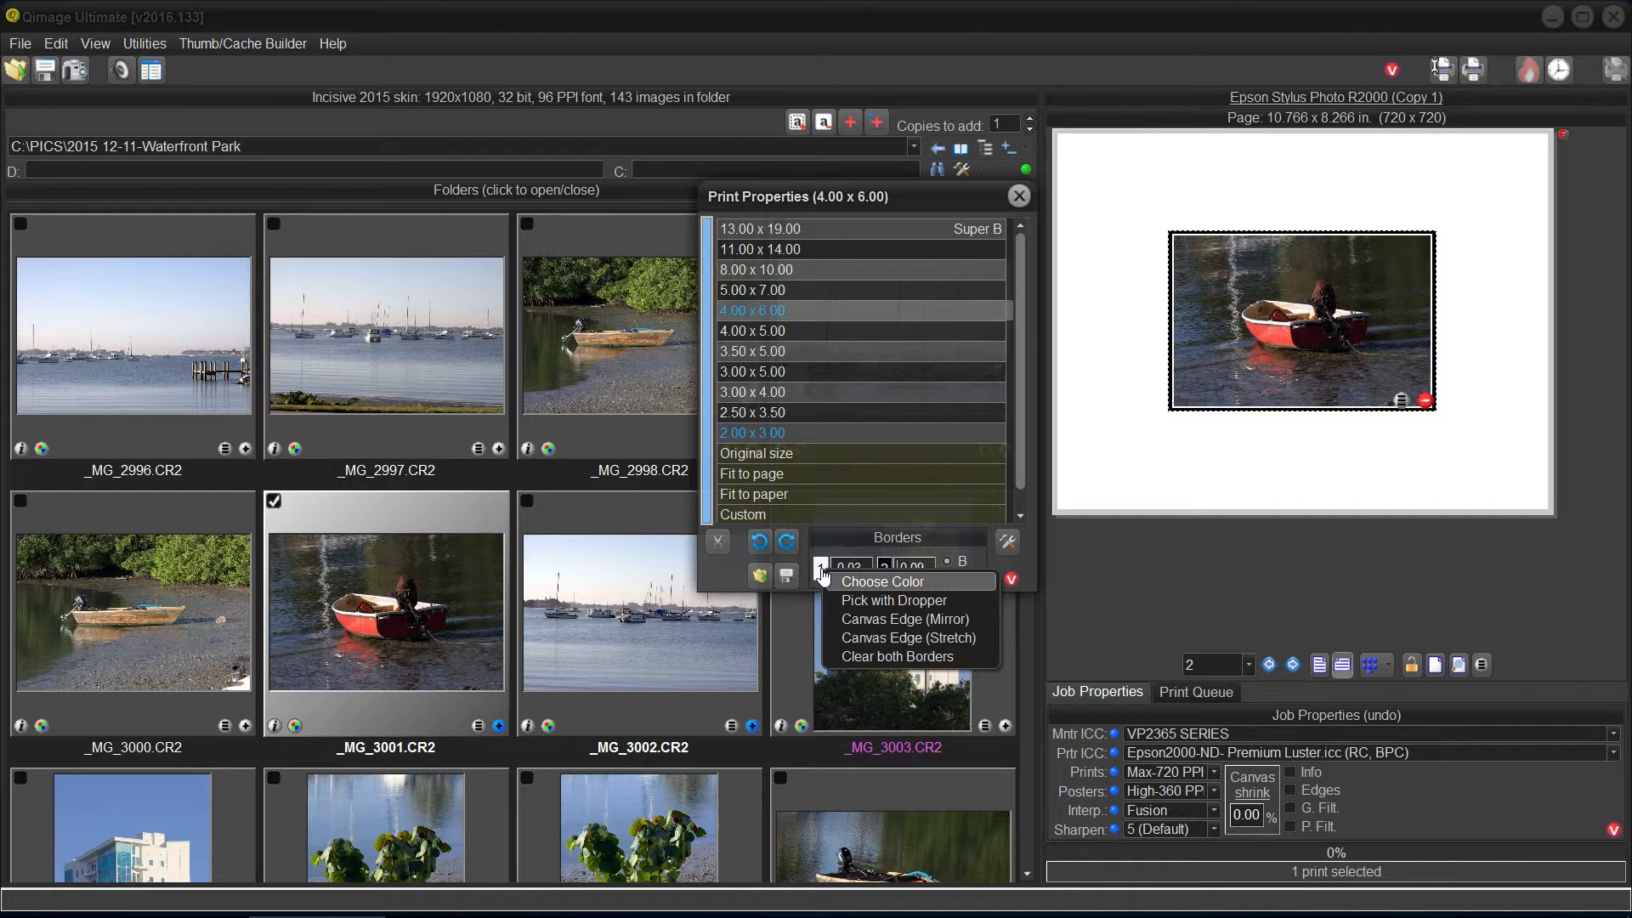
pyautogui.click(821, 602)
pyautogui.click(822, 568)
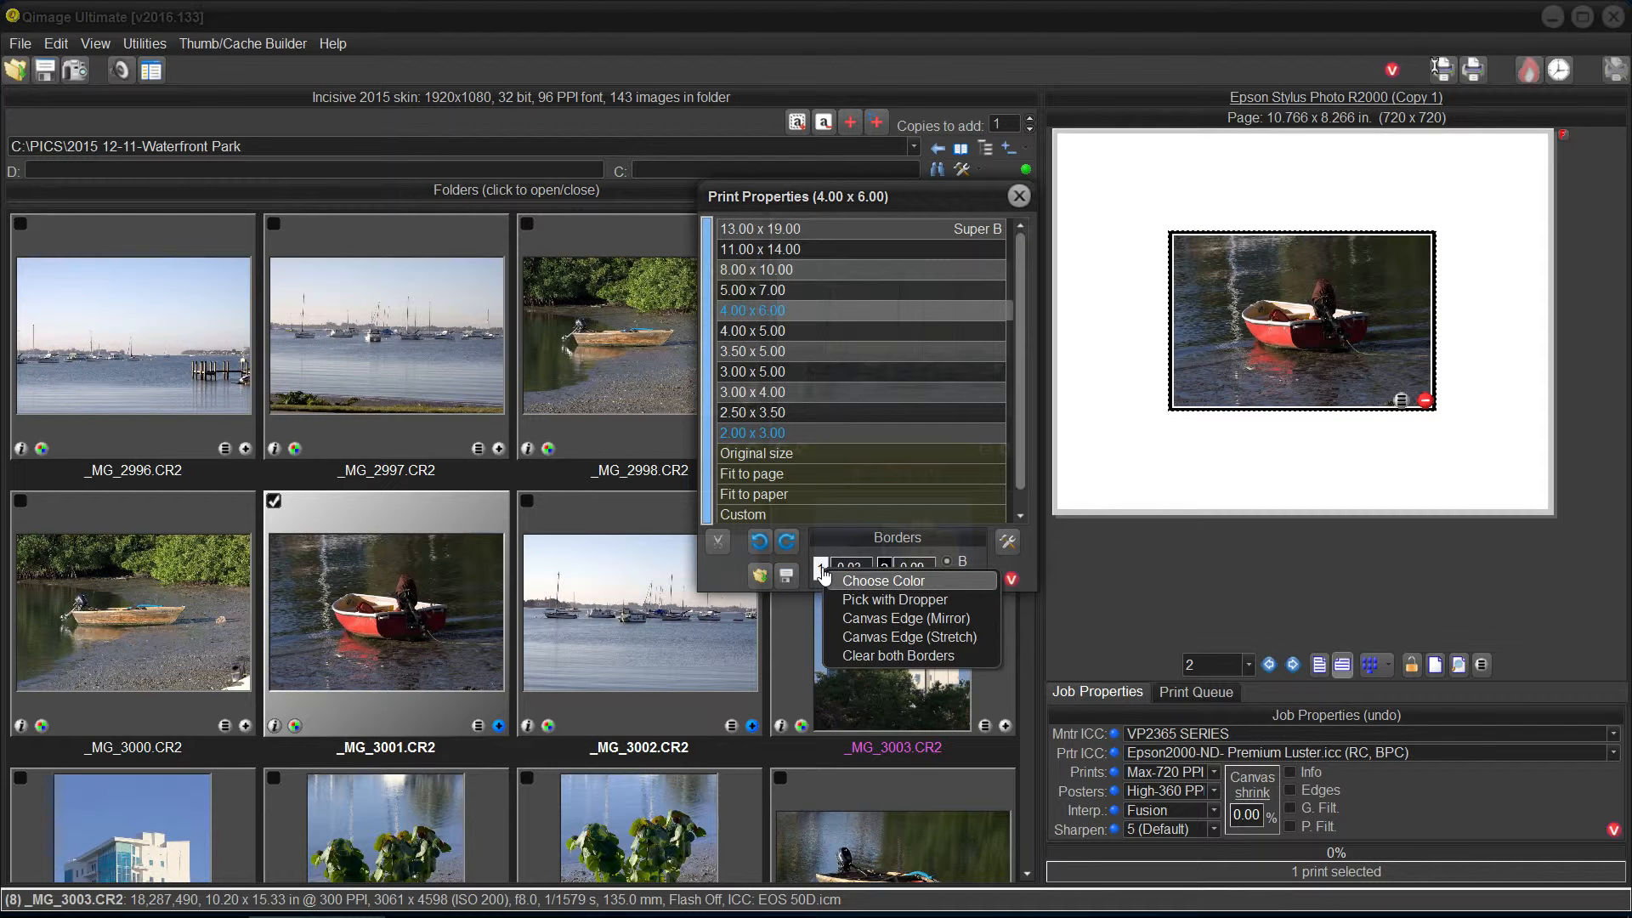
pyautogui.click(869, 653)
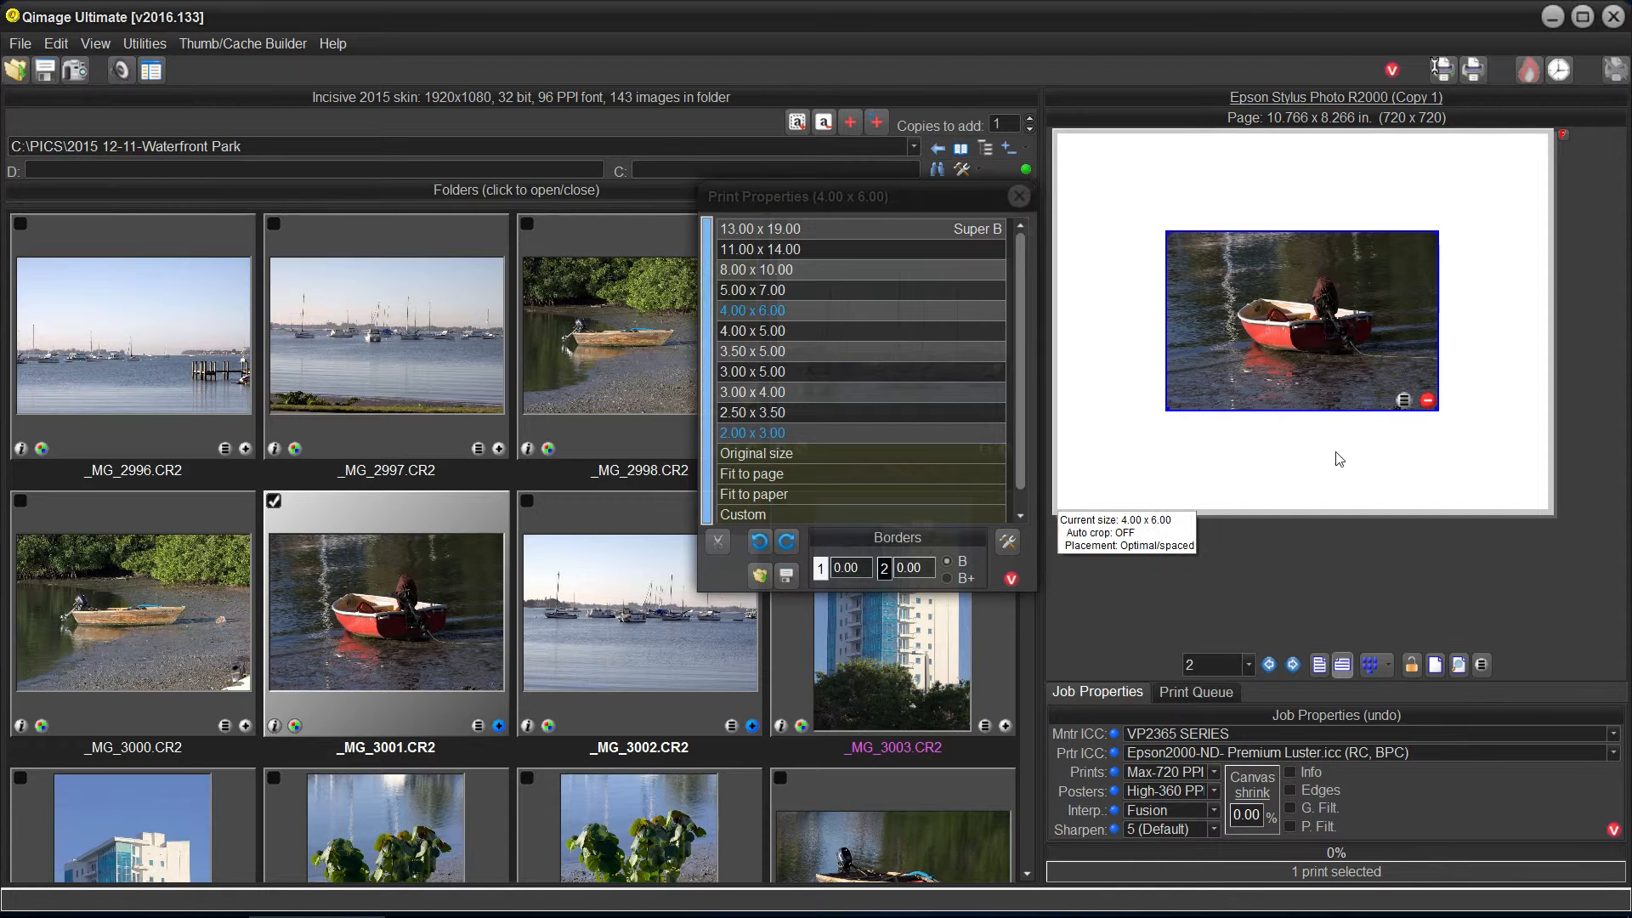
# - Clear the print queue and add BUDVDSINGLEBLANK.tif from the On Deck images
pyautogui.rightClick(1273, 255)
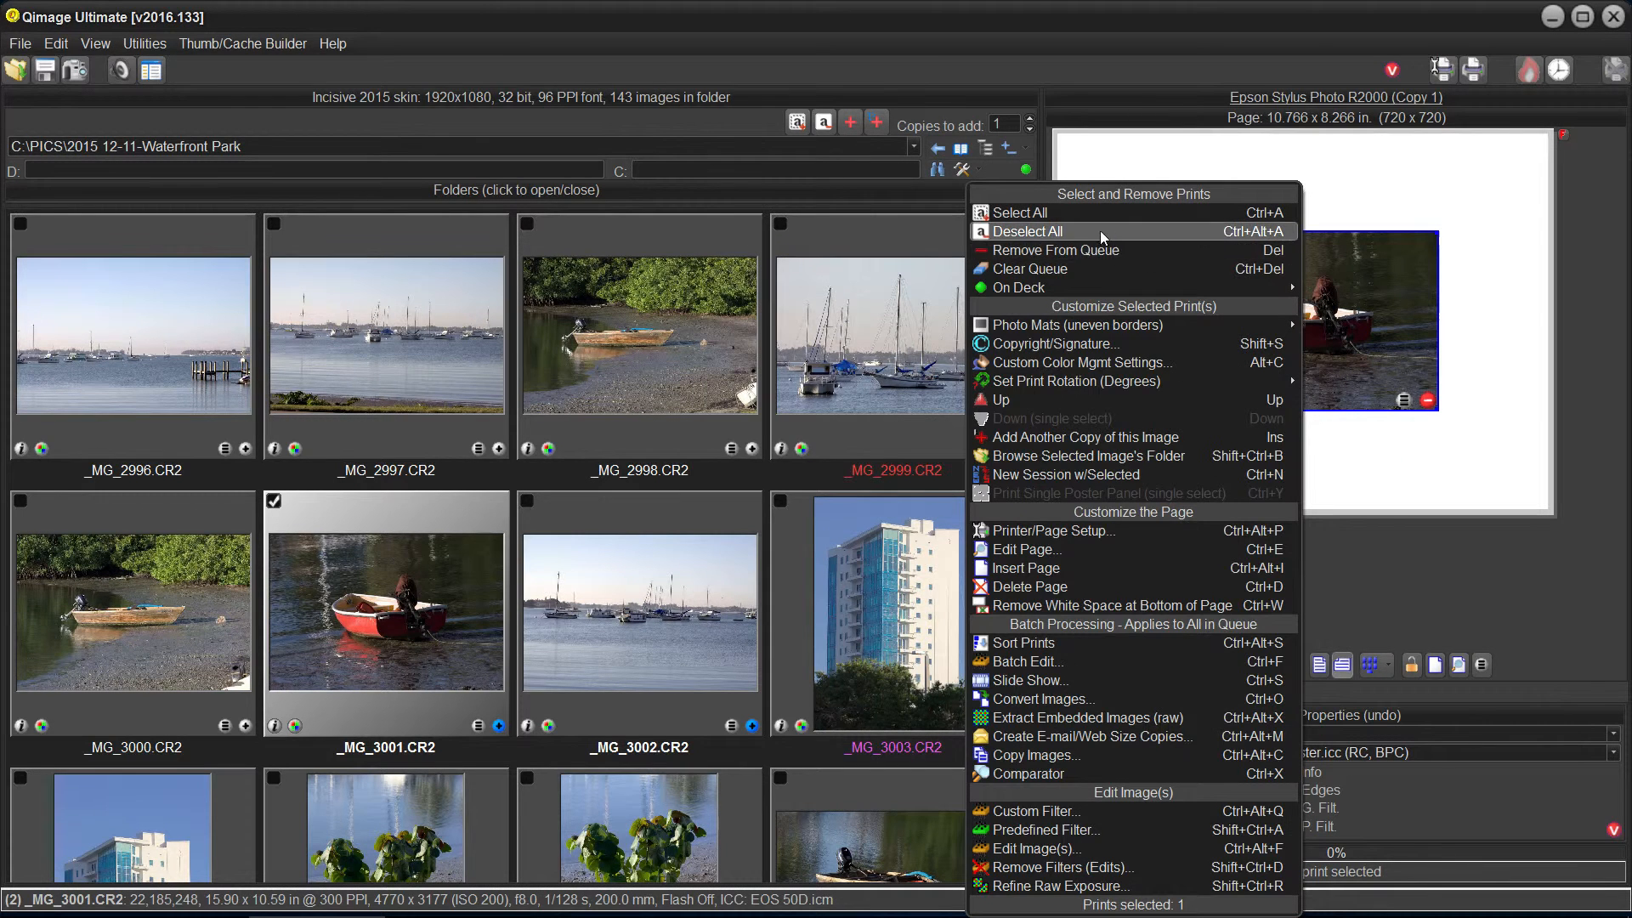
pyautogui.press('Escape')
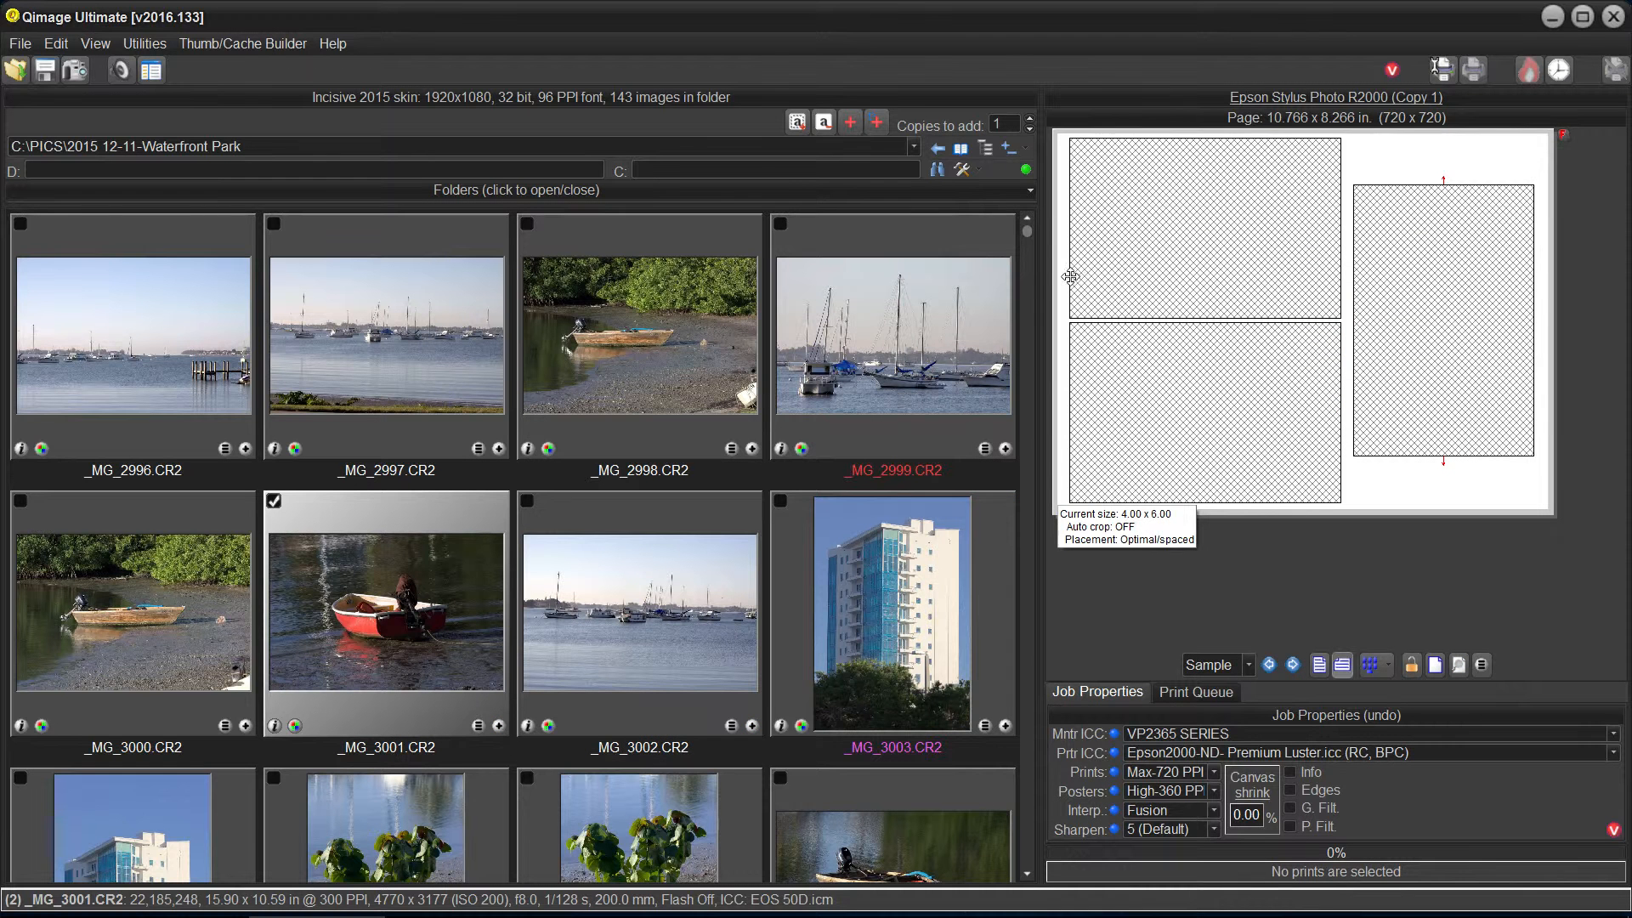
pyautogui.click(1023, 169)
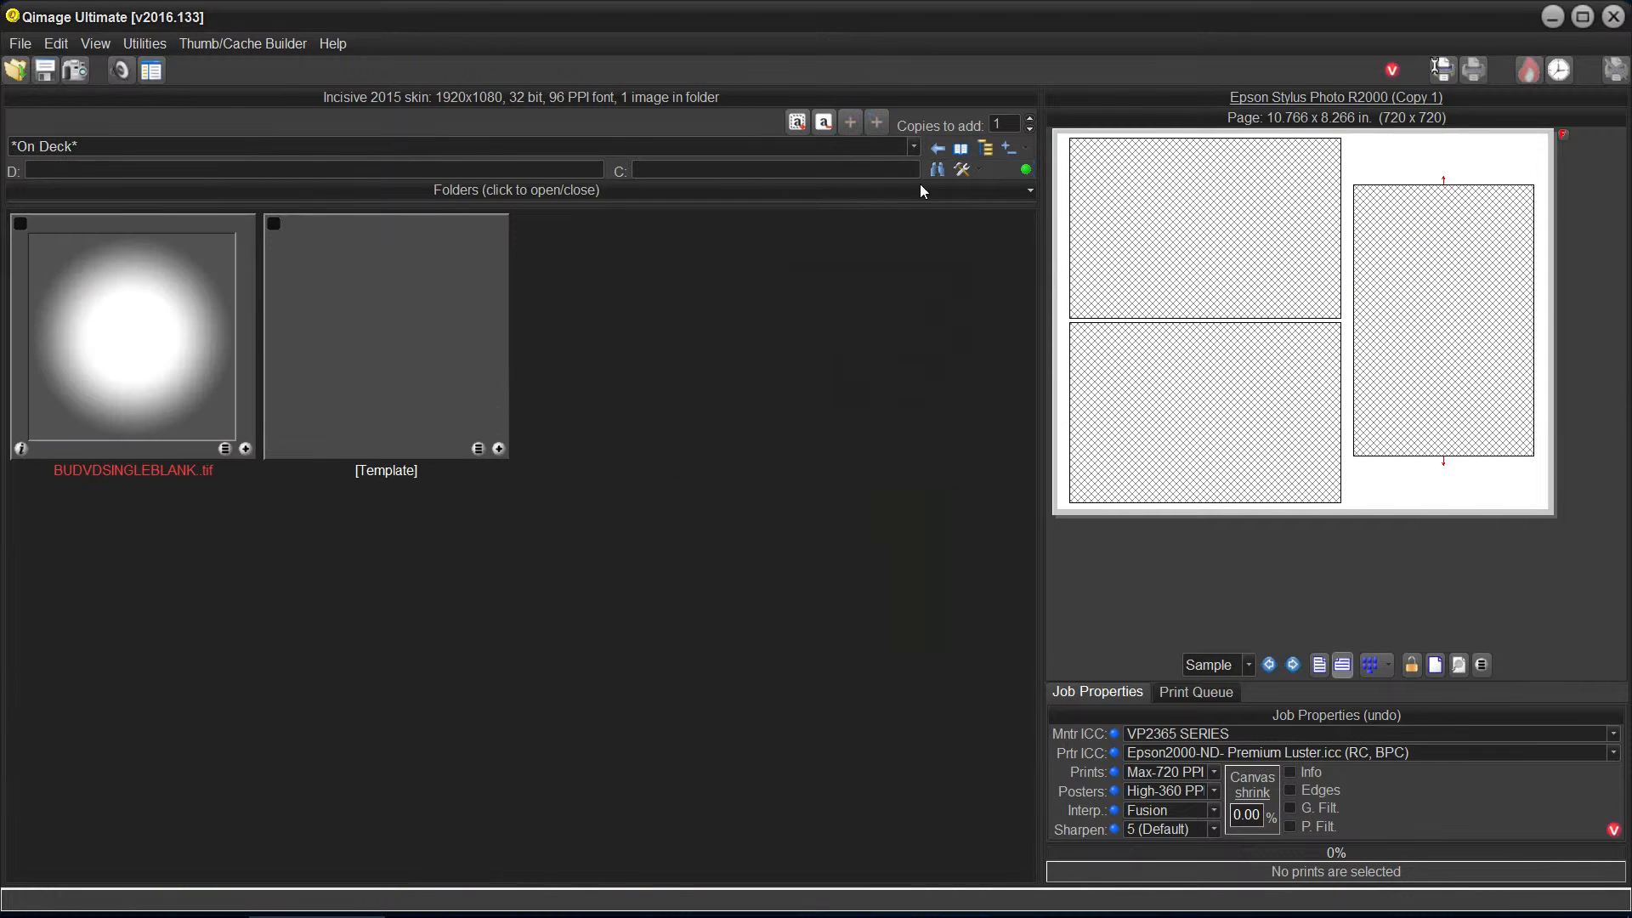
pyautogui.click(246, 448)
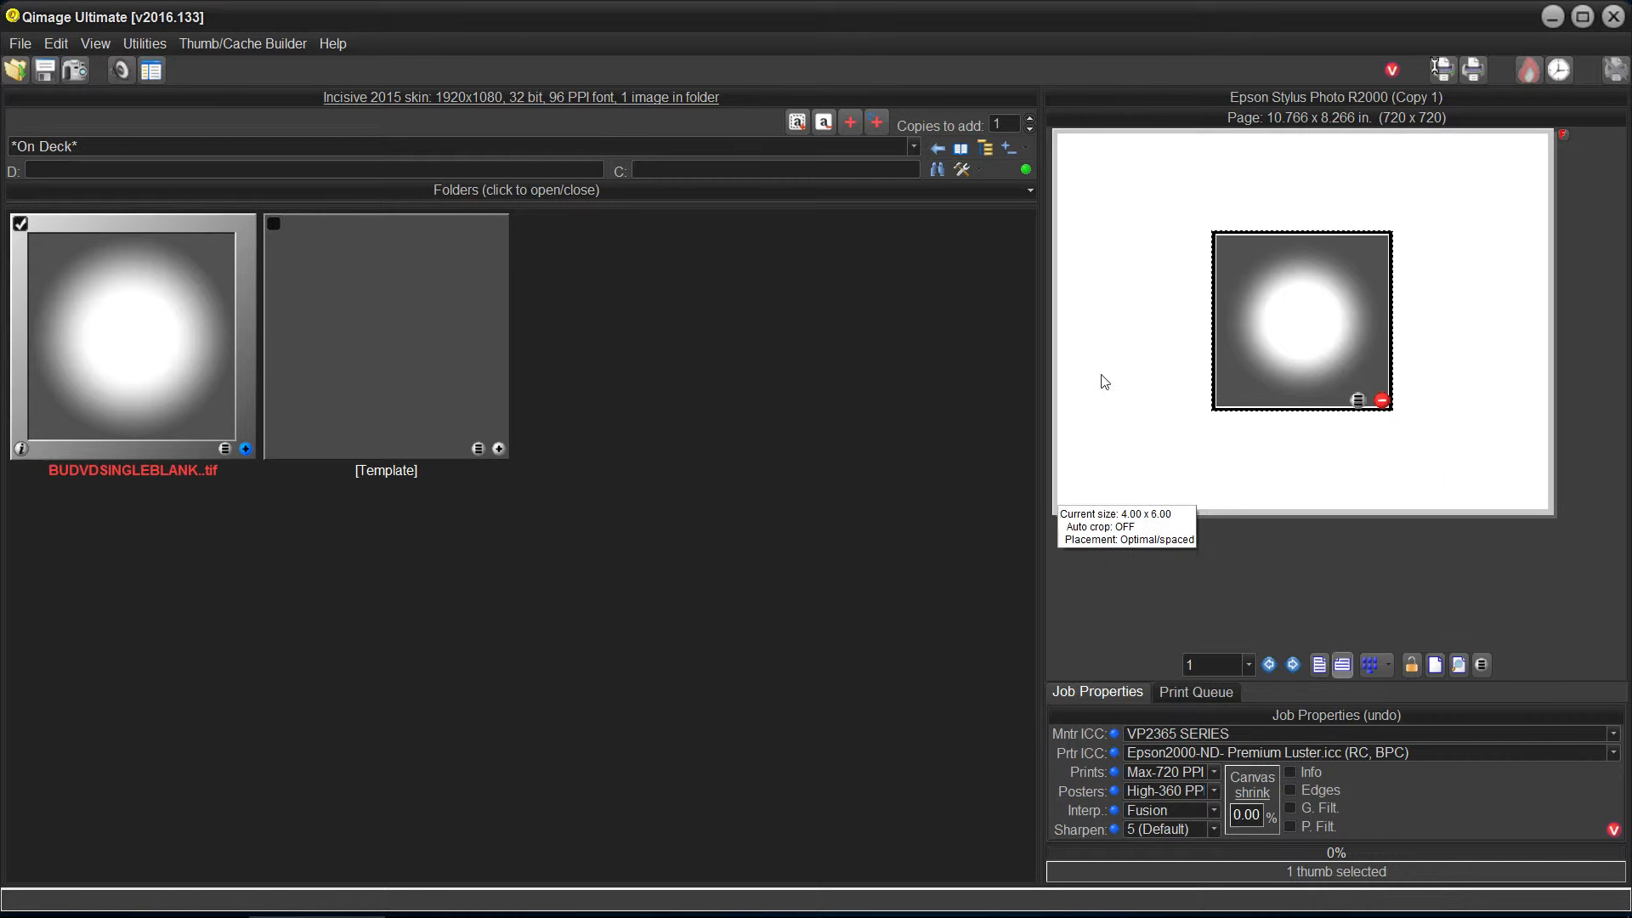
# - Clear both borders of the BUDVDSINGLEBLANK.tif print and return to the 2015 12-11-Waterfront Park folder
pyautogui.click(1361, 403)
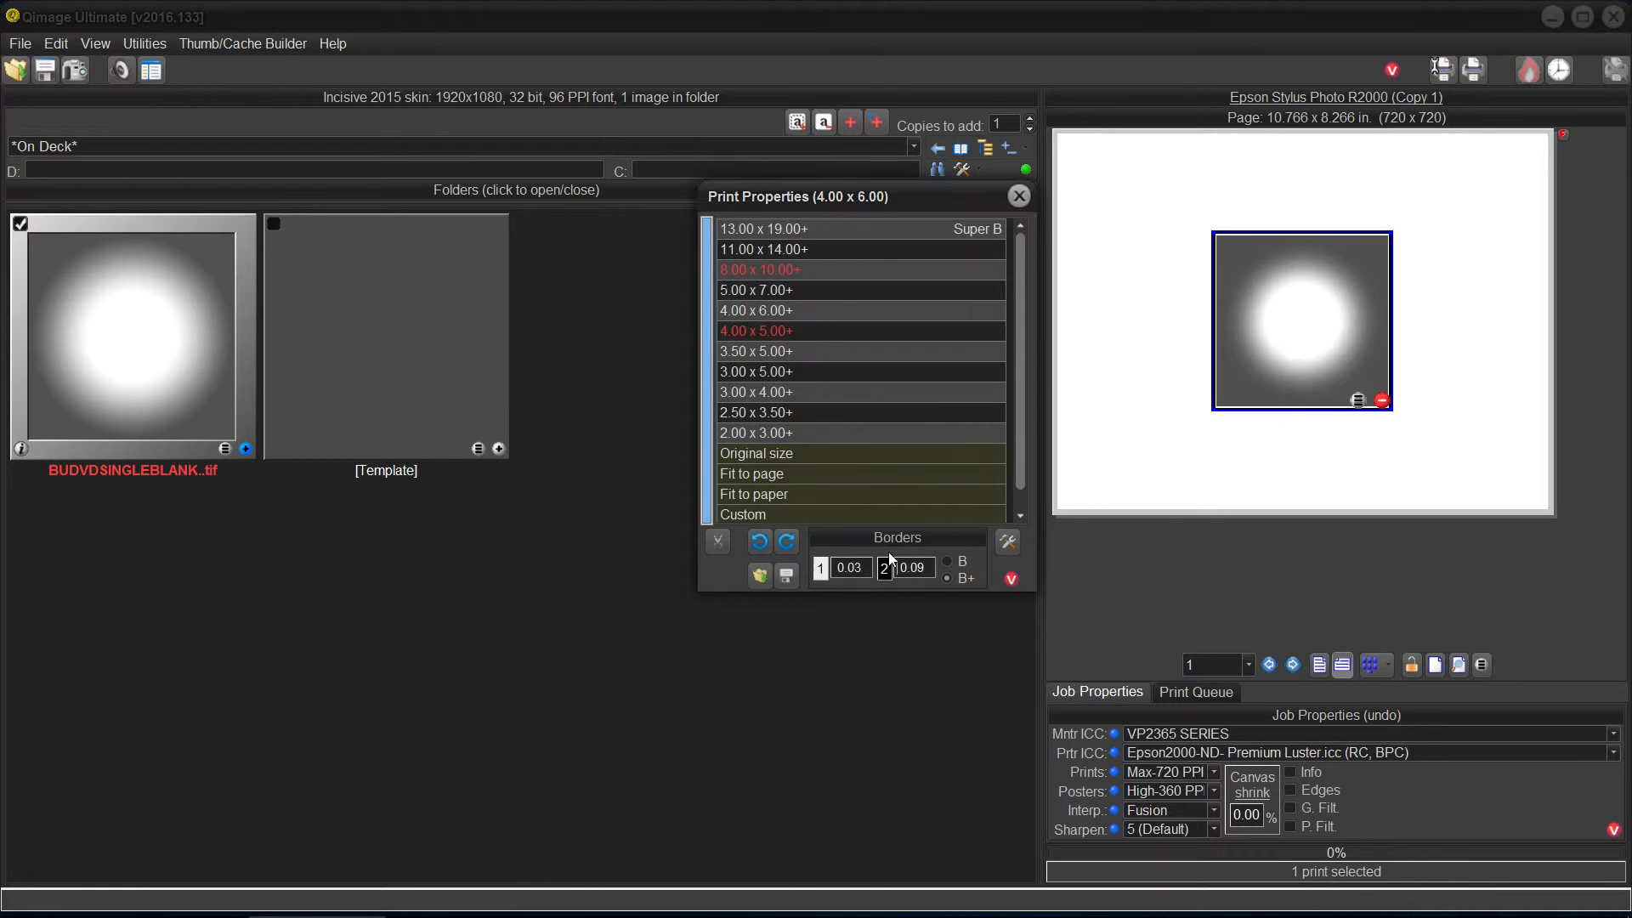
pyautogui.click(820, 571)
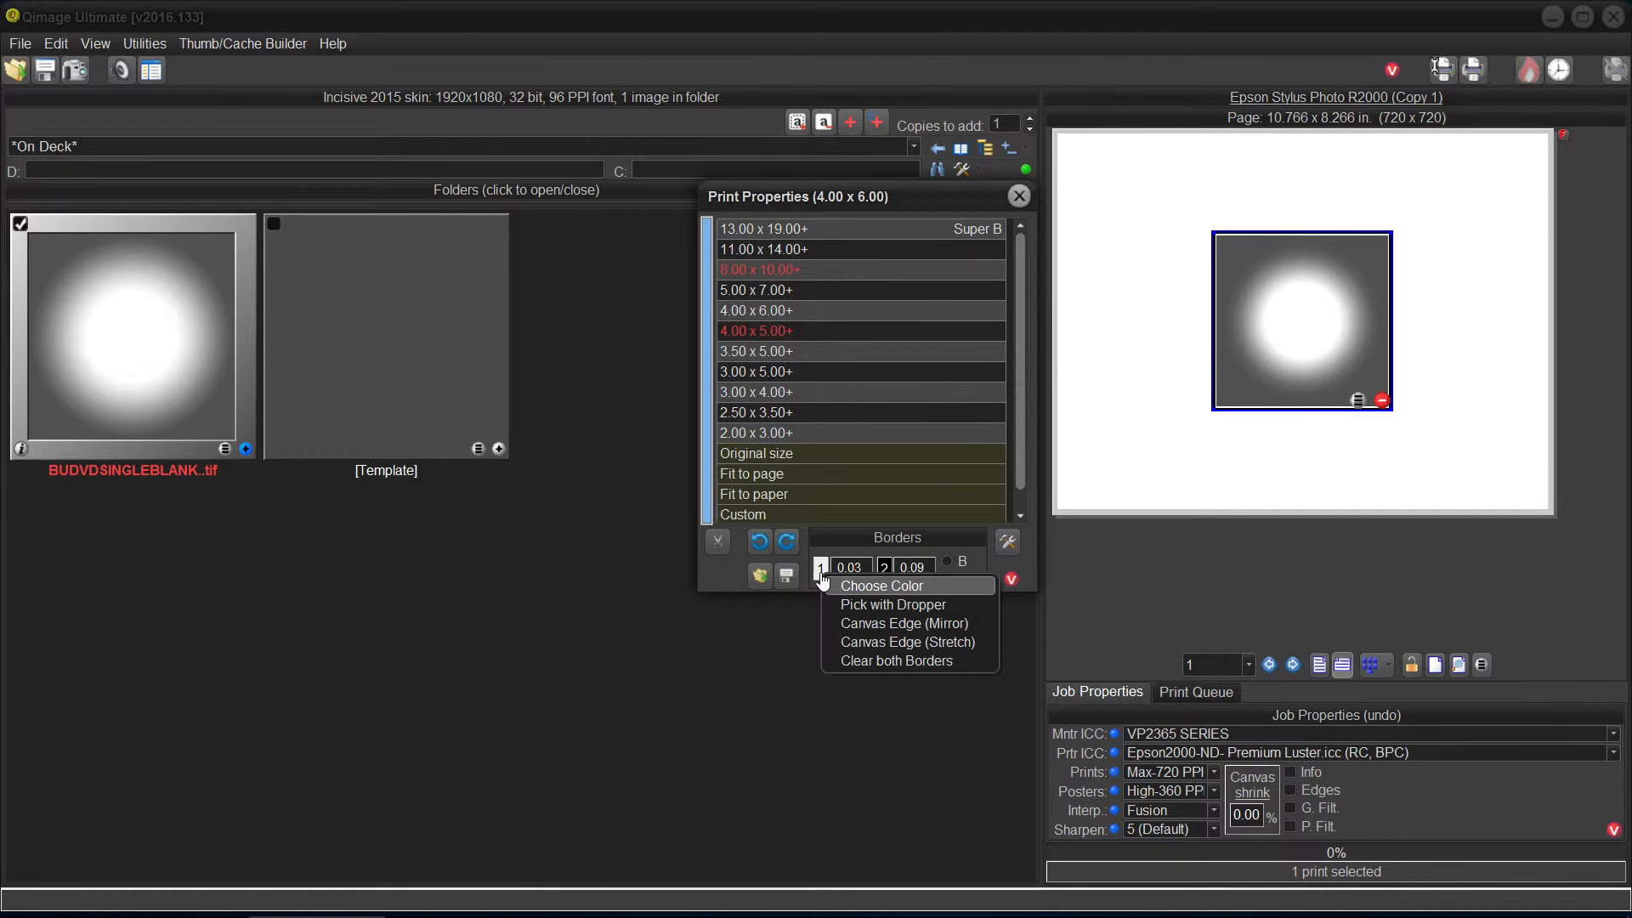
pyautogui.click(847, 661)
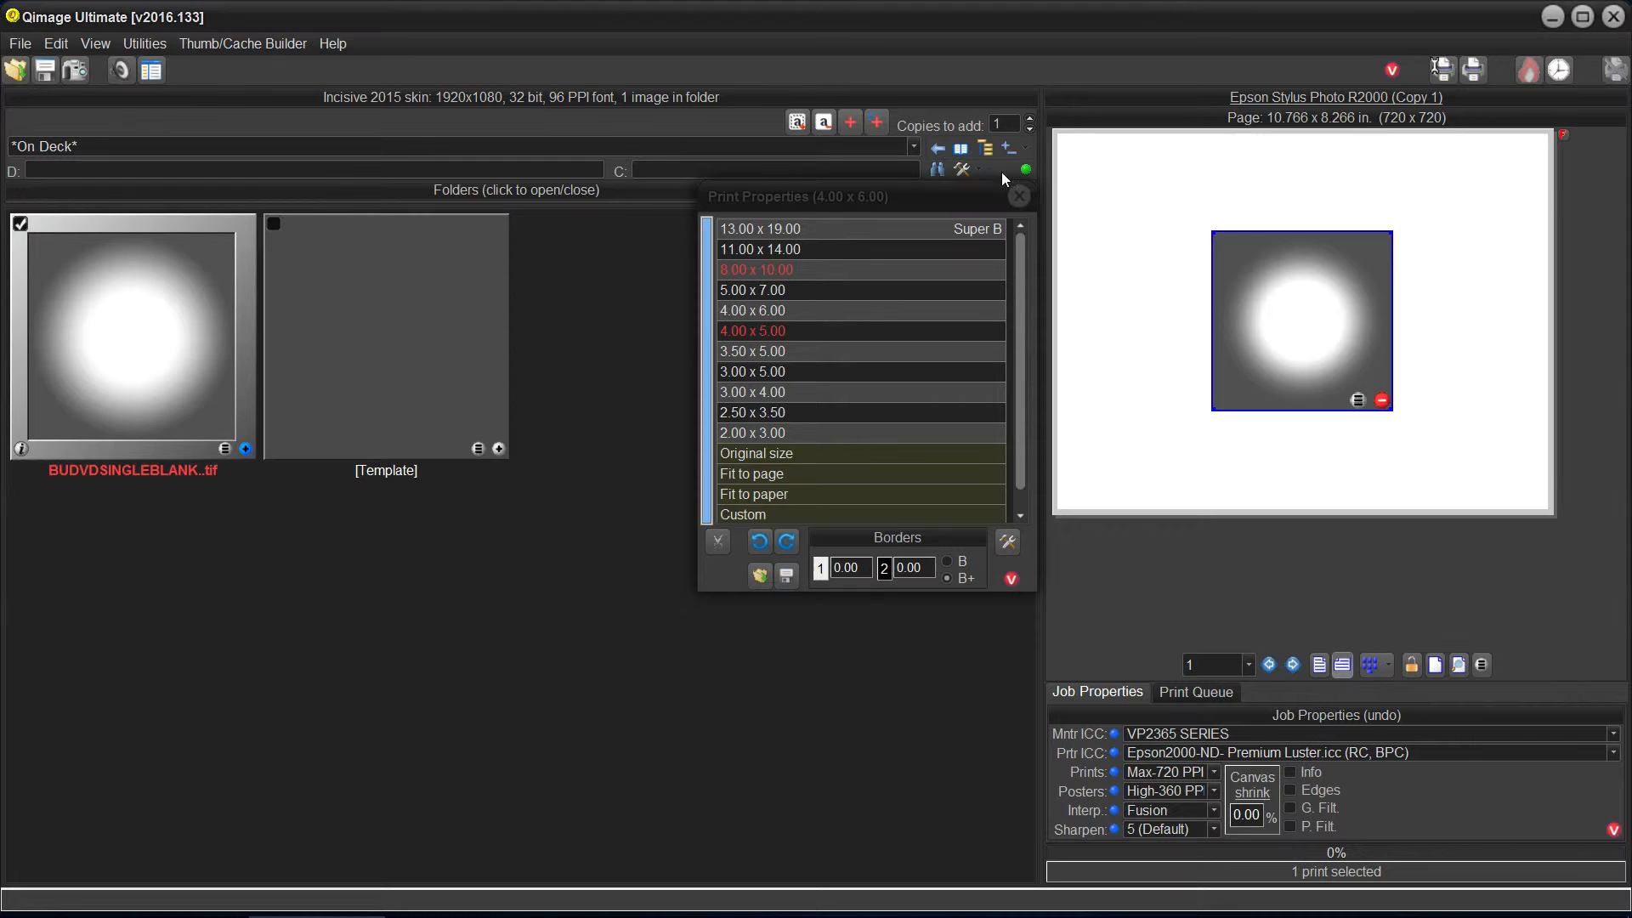
pyautogui.click(939, 149)
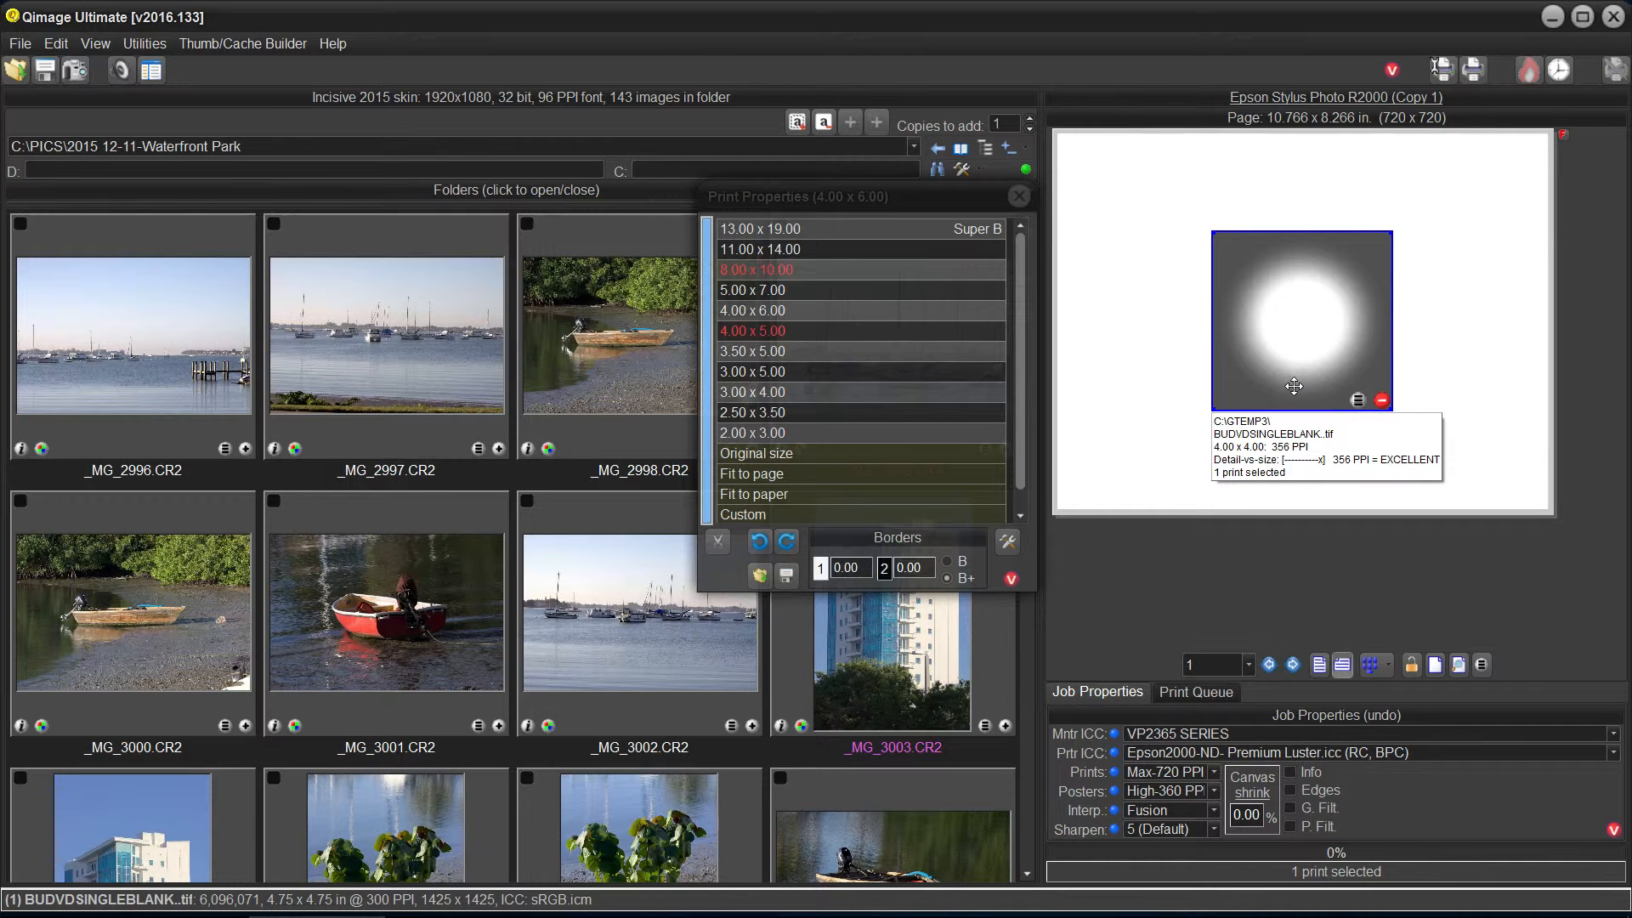
# - Examine the specific-size method among the custom sizing options and the customization settings of the 2.00 x 3.00 preset, without saving changes
pyautogui.click(906, 515)
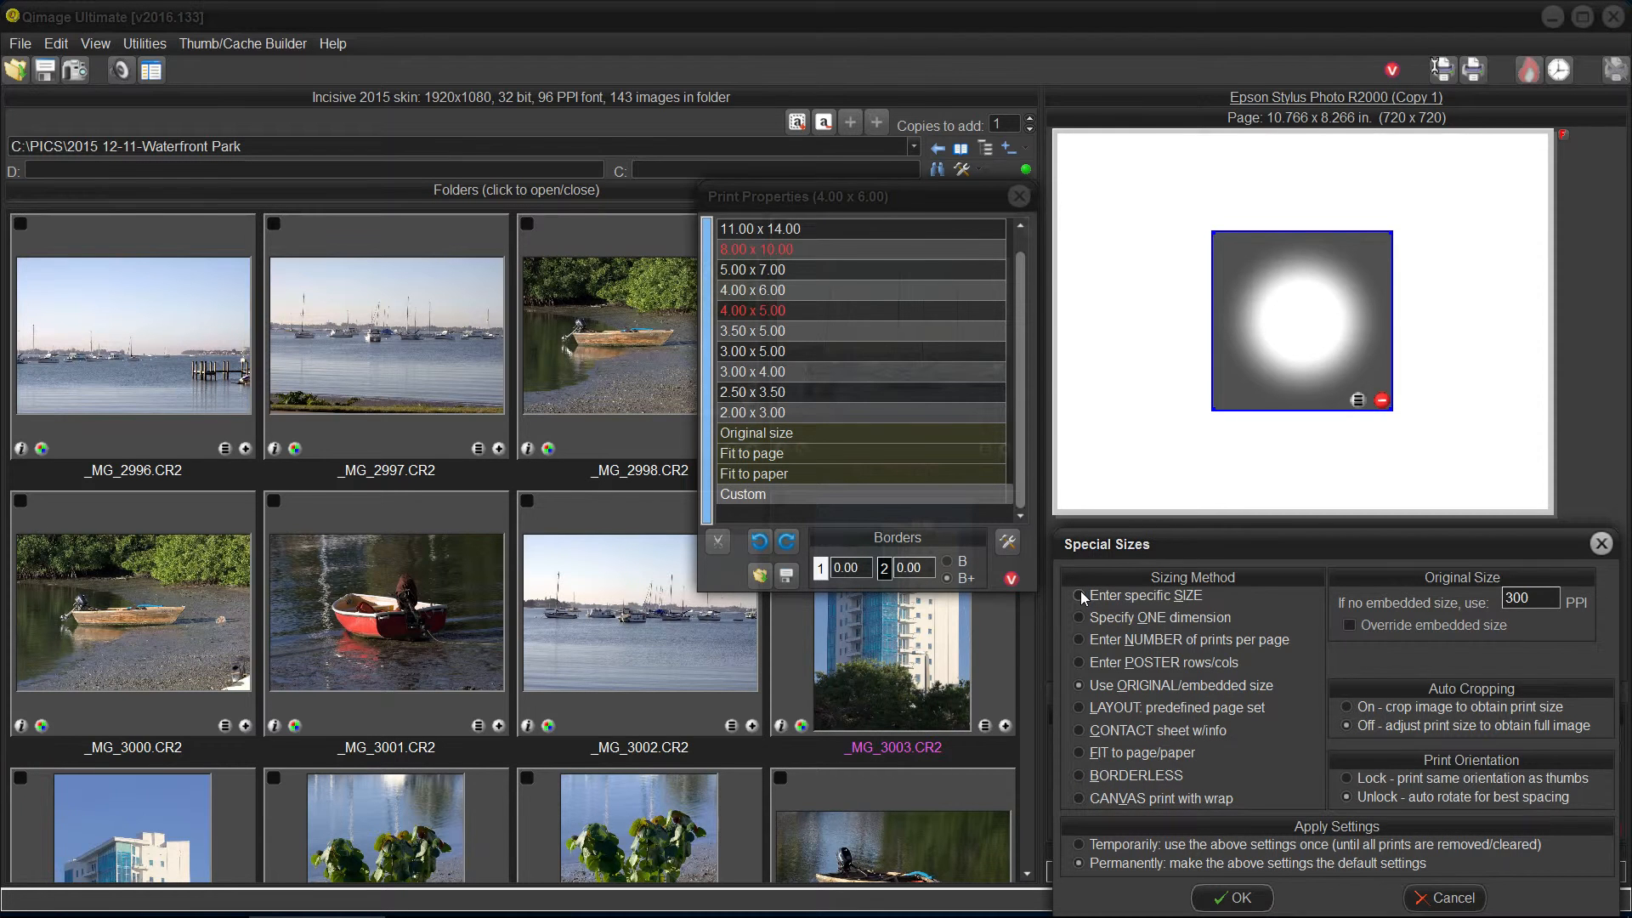
pyautogui.click(1080, 595)
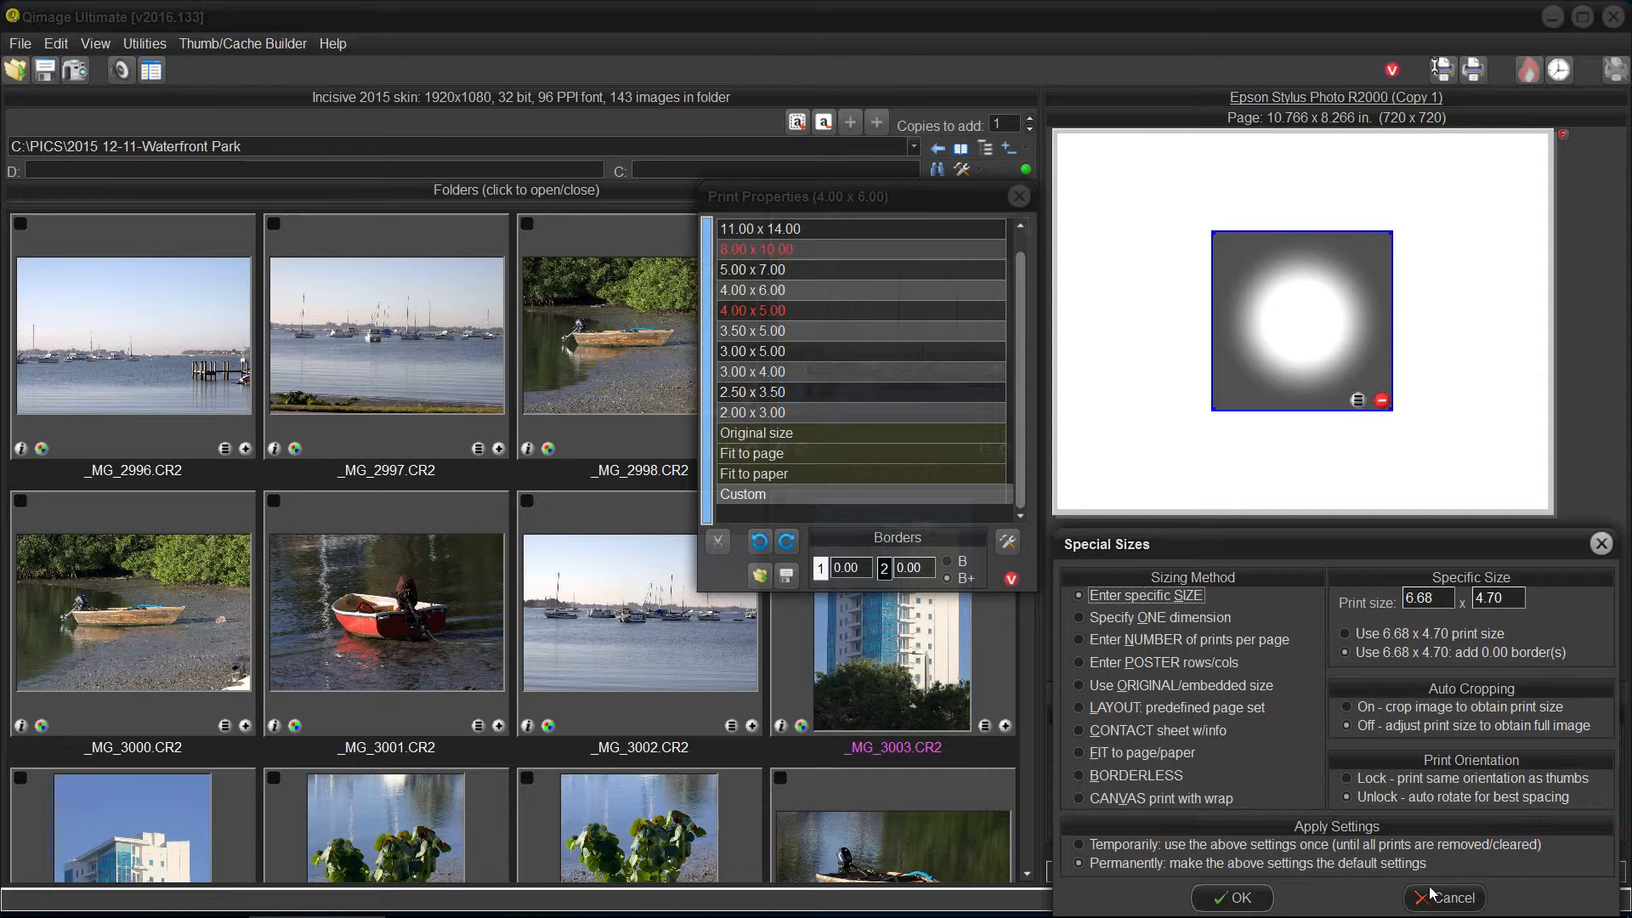
pyautogui.click(1452, 898)
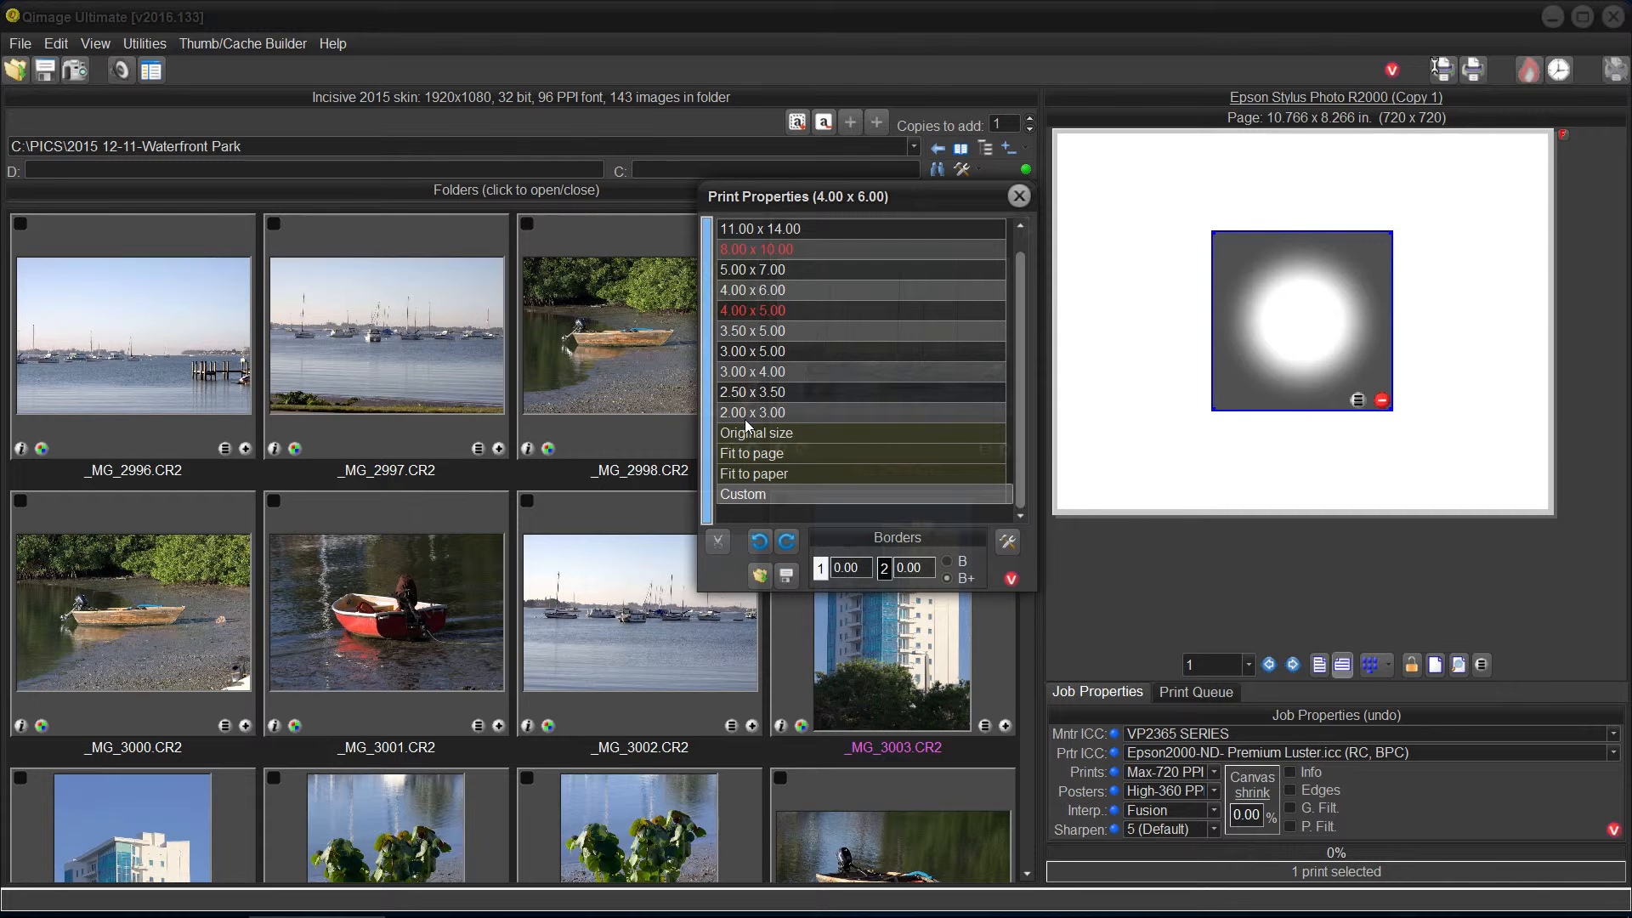
pyautogui.doubleClick(772, 415)
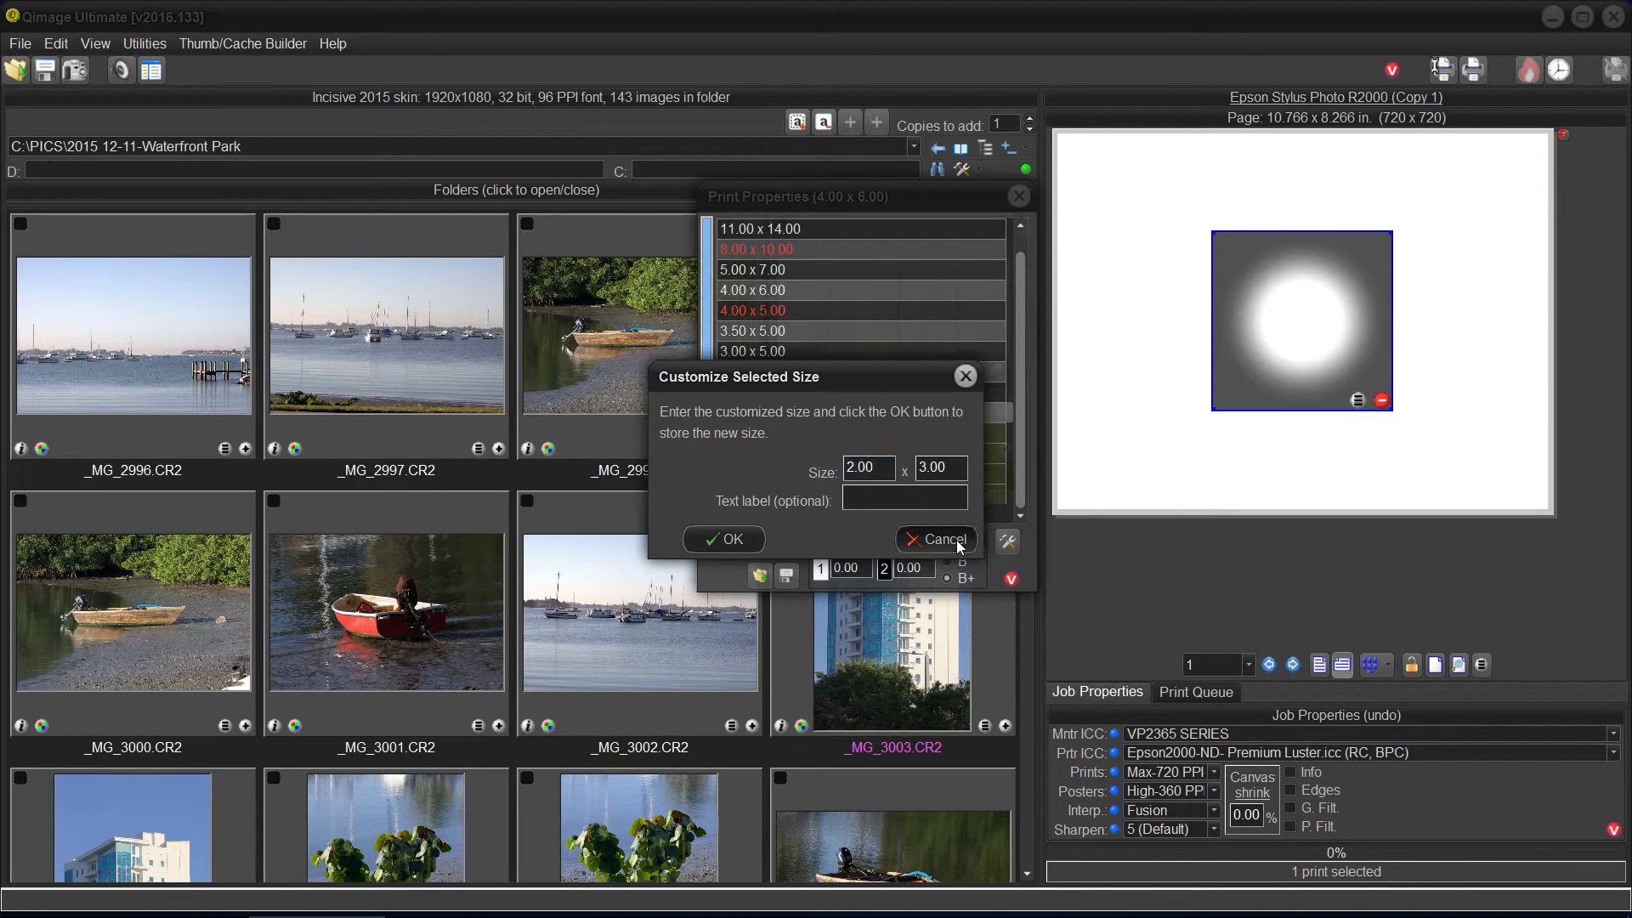
pyautogui.click(935, 539)
pyautogui.click(1093, 540)
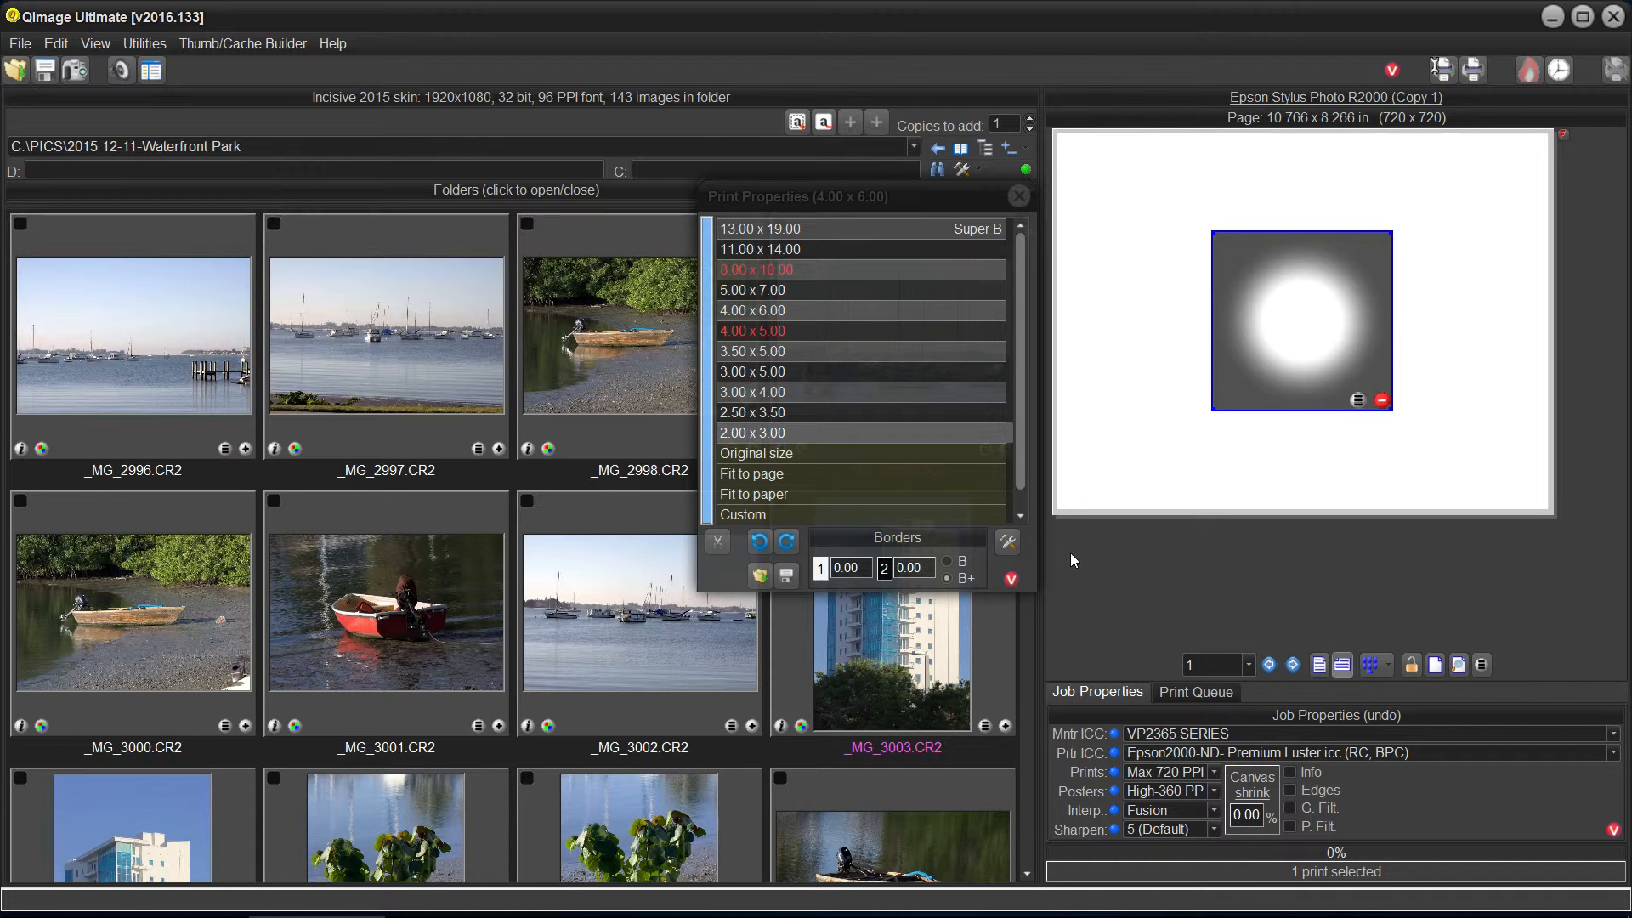
pyautogui.click(1036, 508)
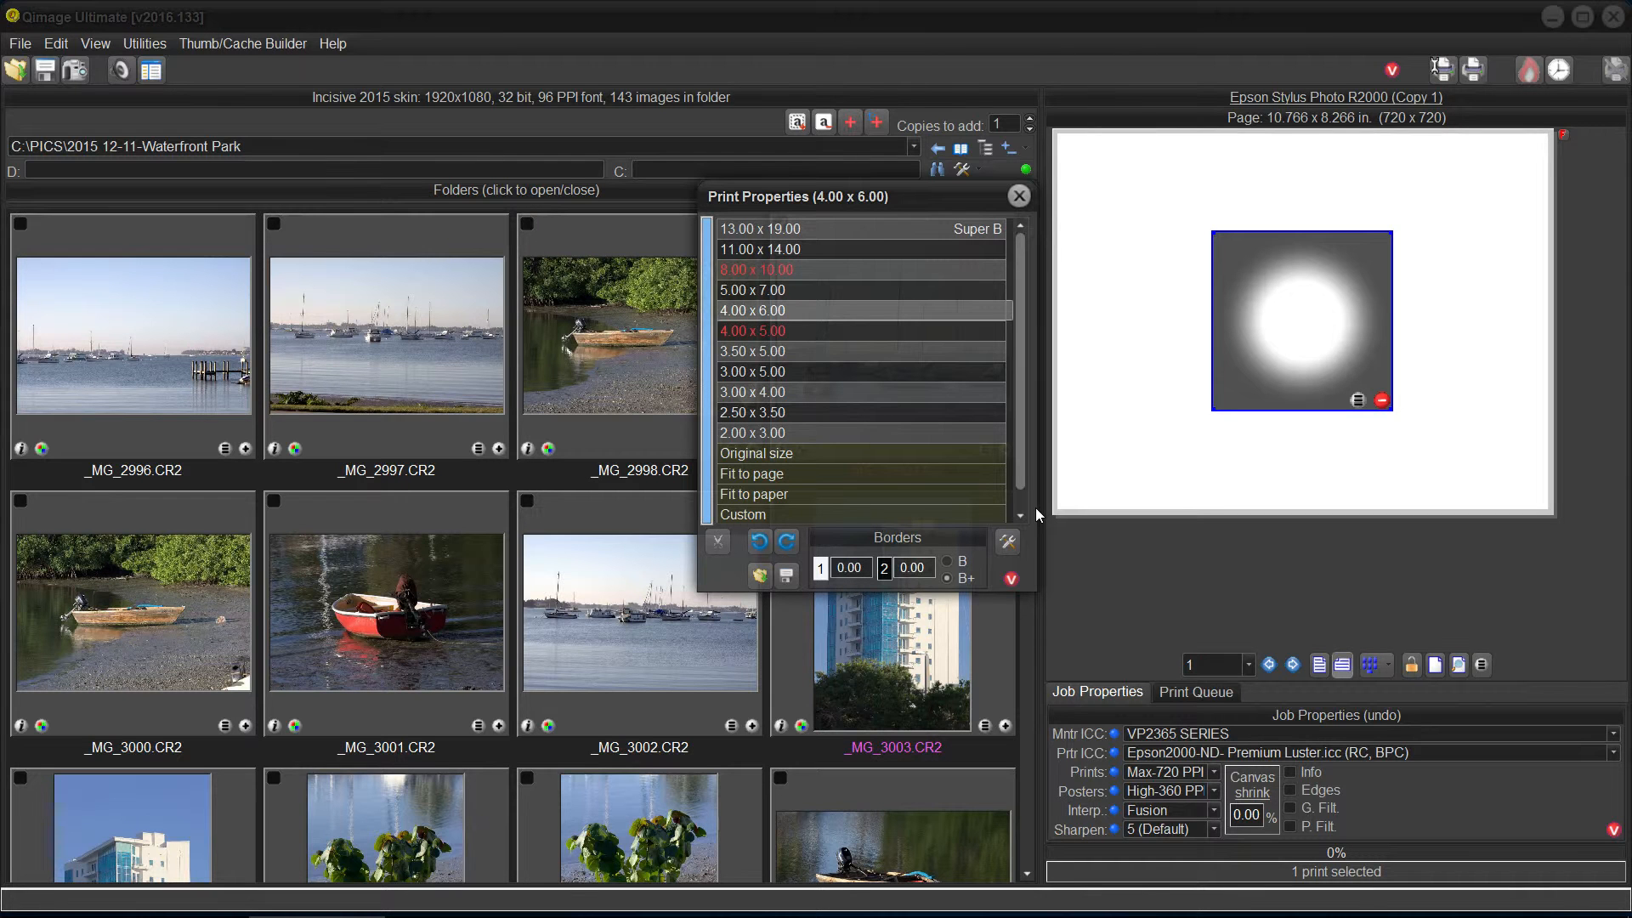
# - Add a new print size of 4.0 x 4.0 to the preset size list
pyautogui.click(1008, 544)
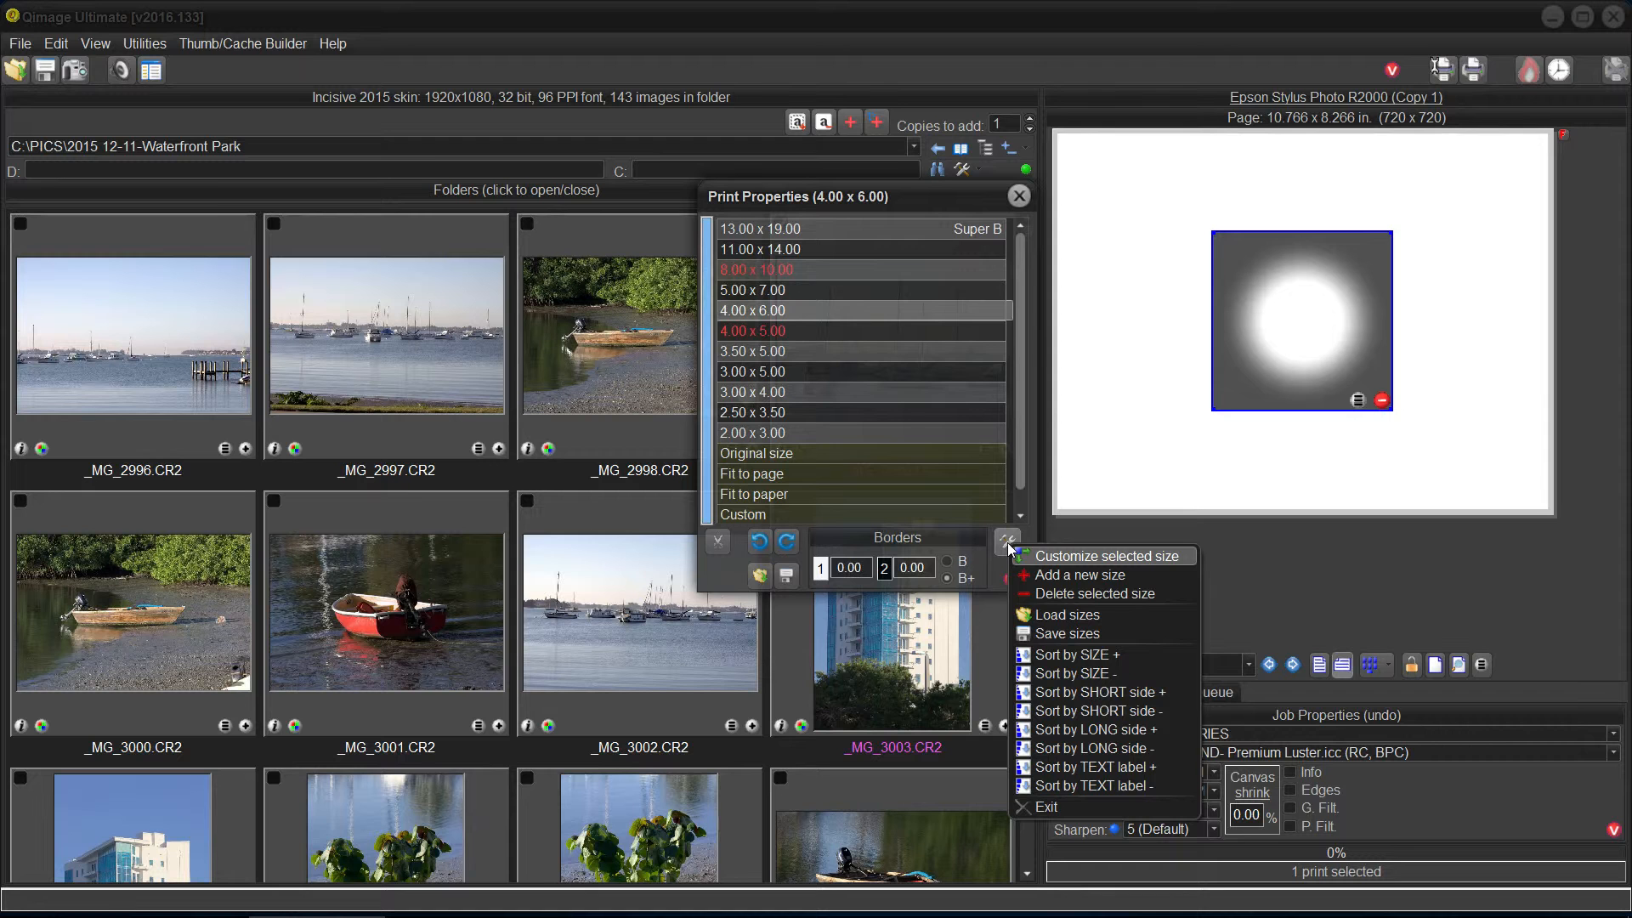
pyautogui.click(1054, 573)
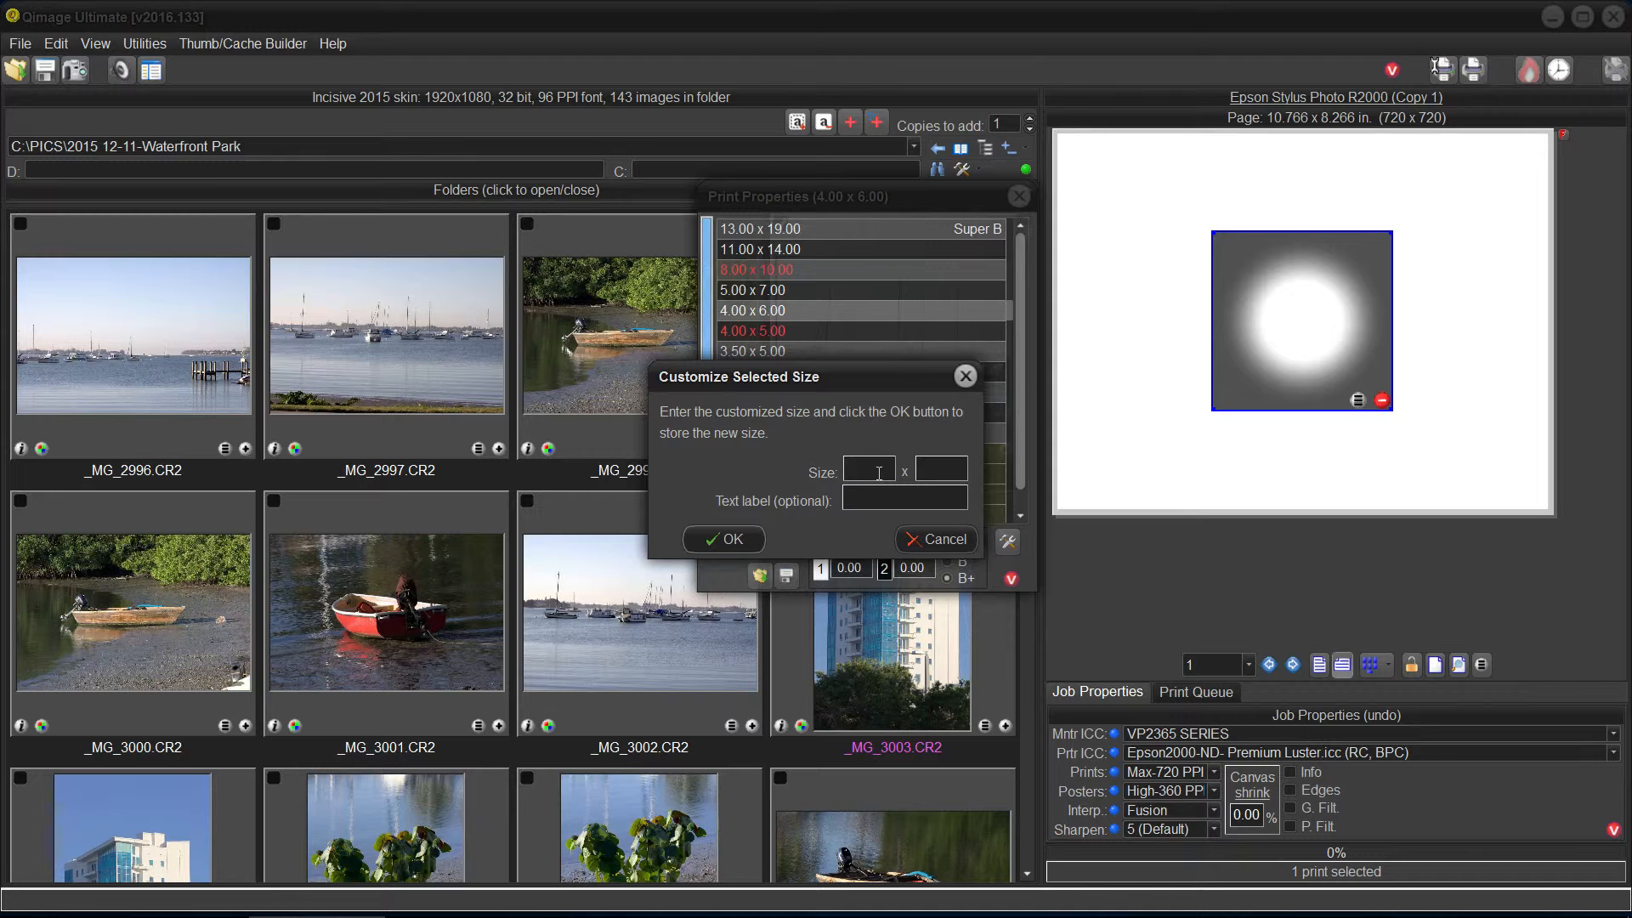
pyautogui.write('4.0')
pyautogui.click(949, 467)
pyautogui.write('4.0')
pyautogui.click(722, 539)
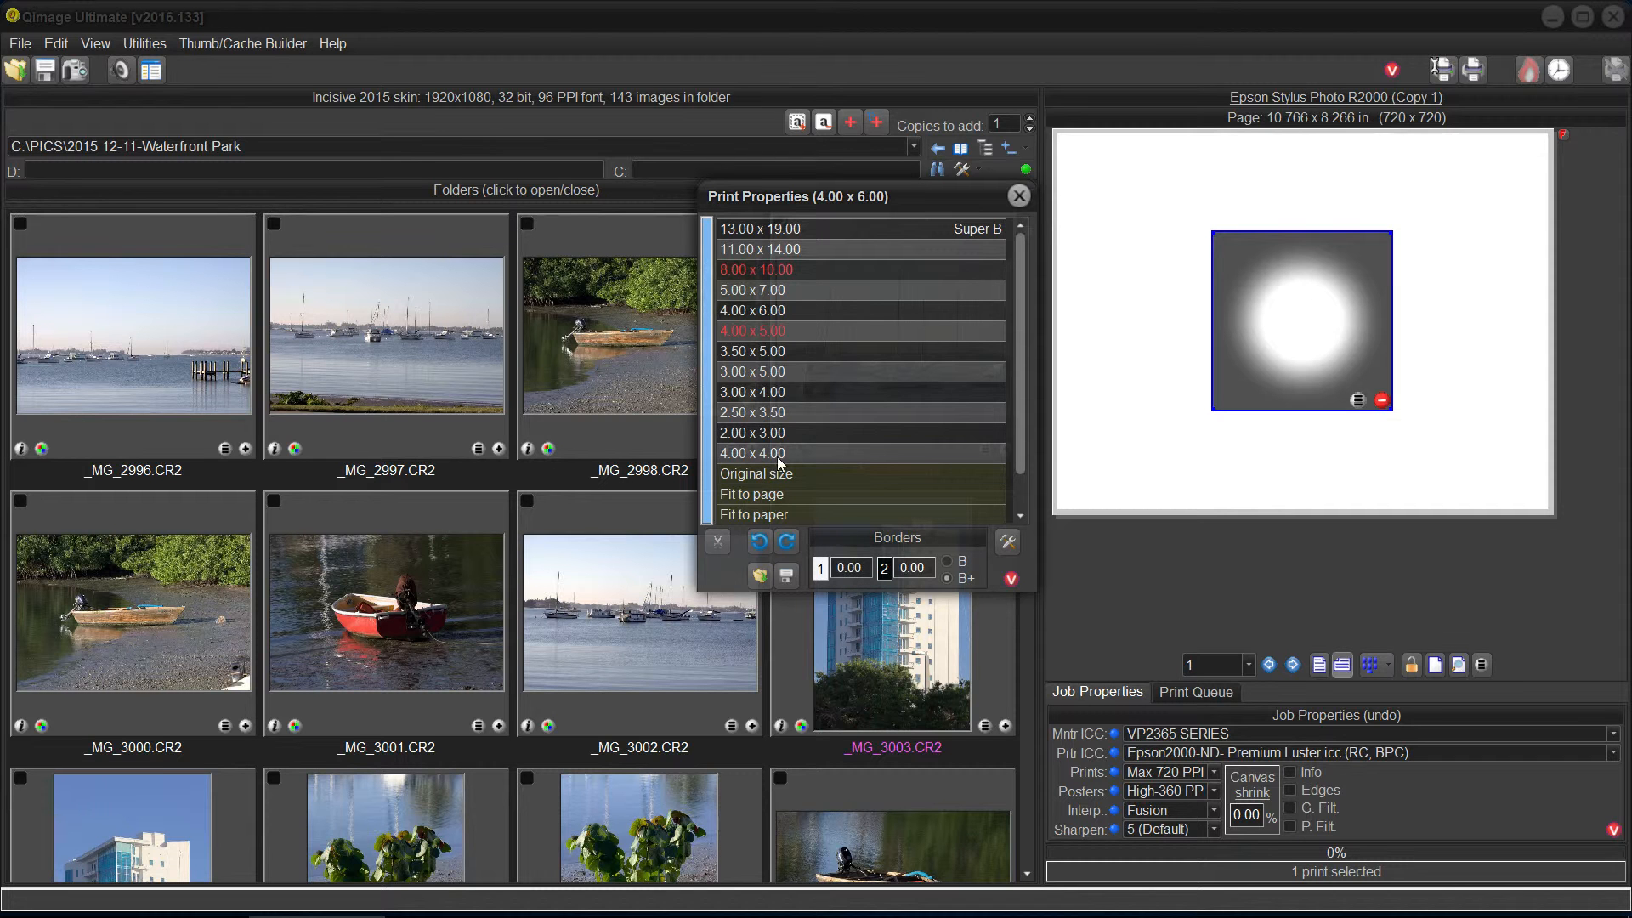
# - Try the 3.50 x 5.00, 4.00 x 6.00 and 8.00 x 10.00 sizes on the print and settle on 4.00 x 4.00
pyautogui.click(804, 393)
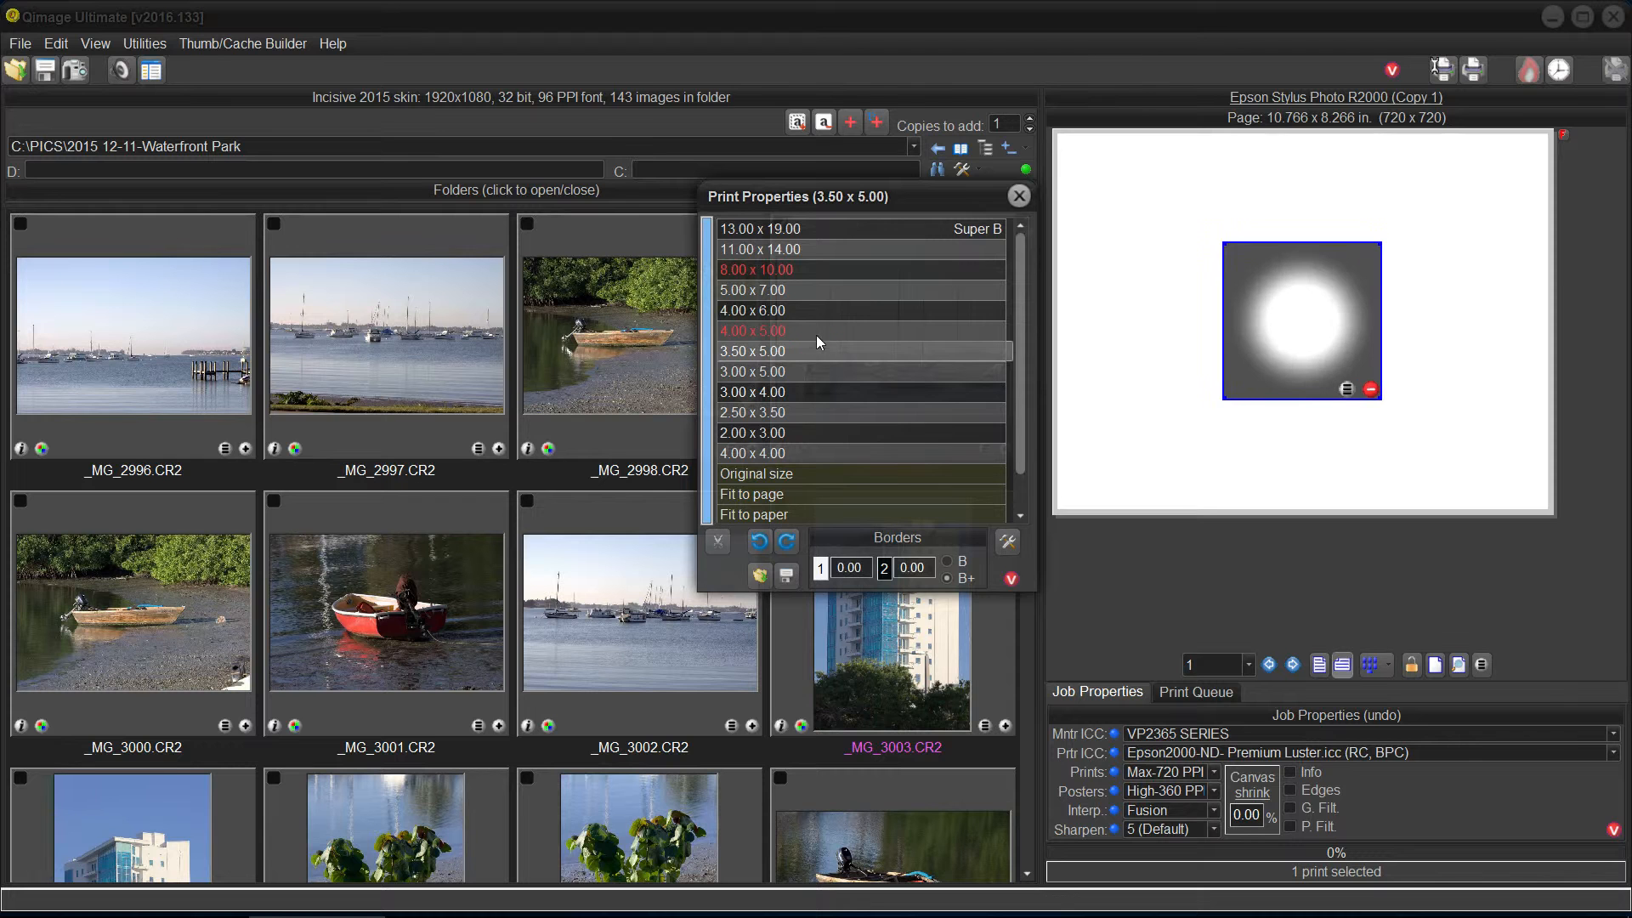
pyautogui.click(823, 305)
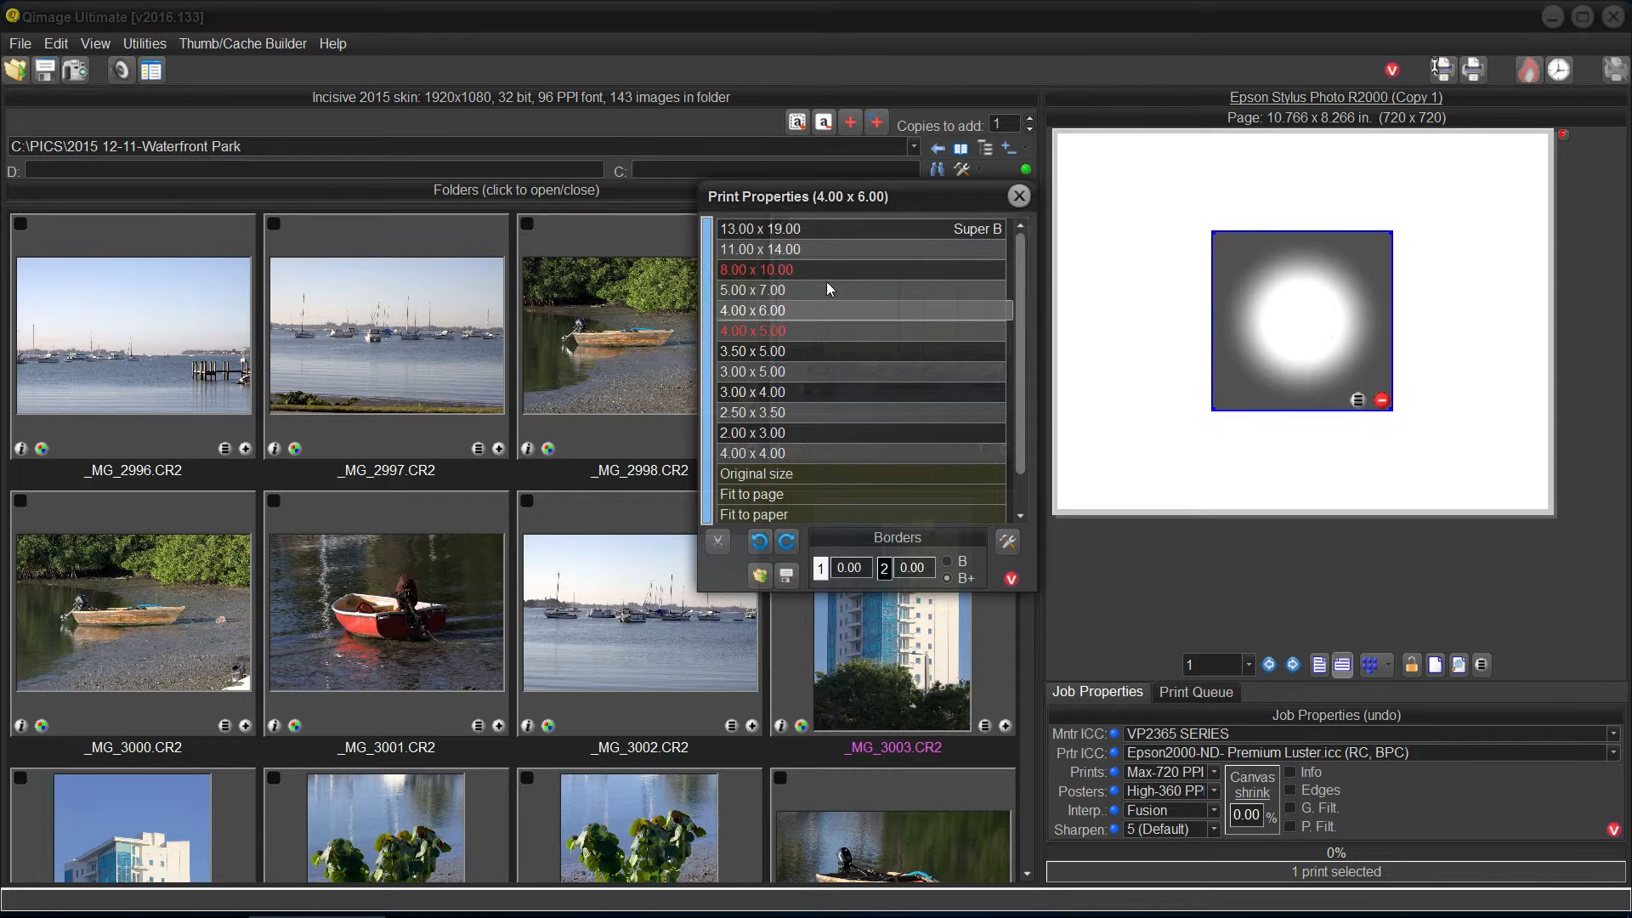
pyautogui.click(778, 452)
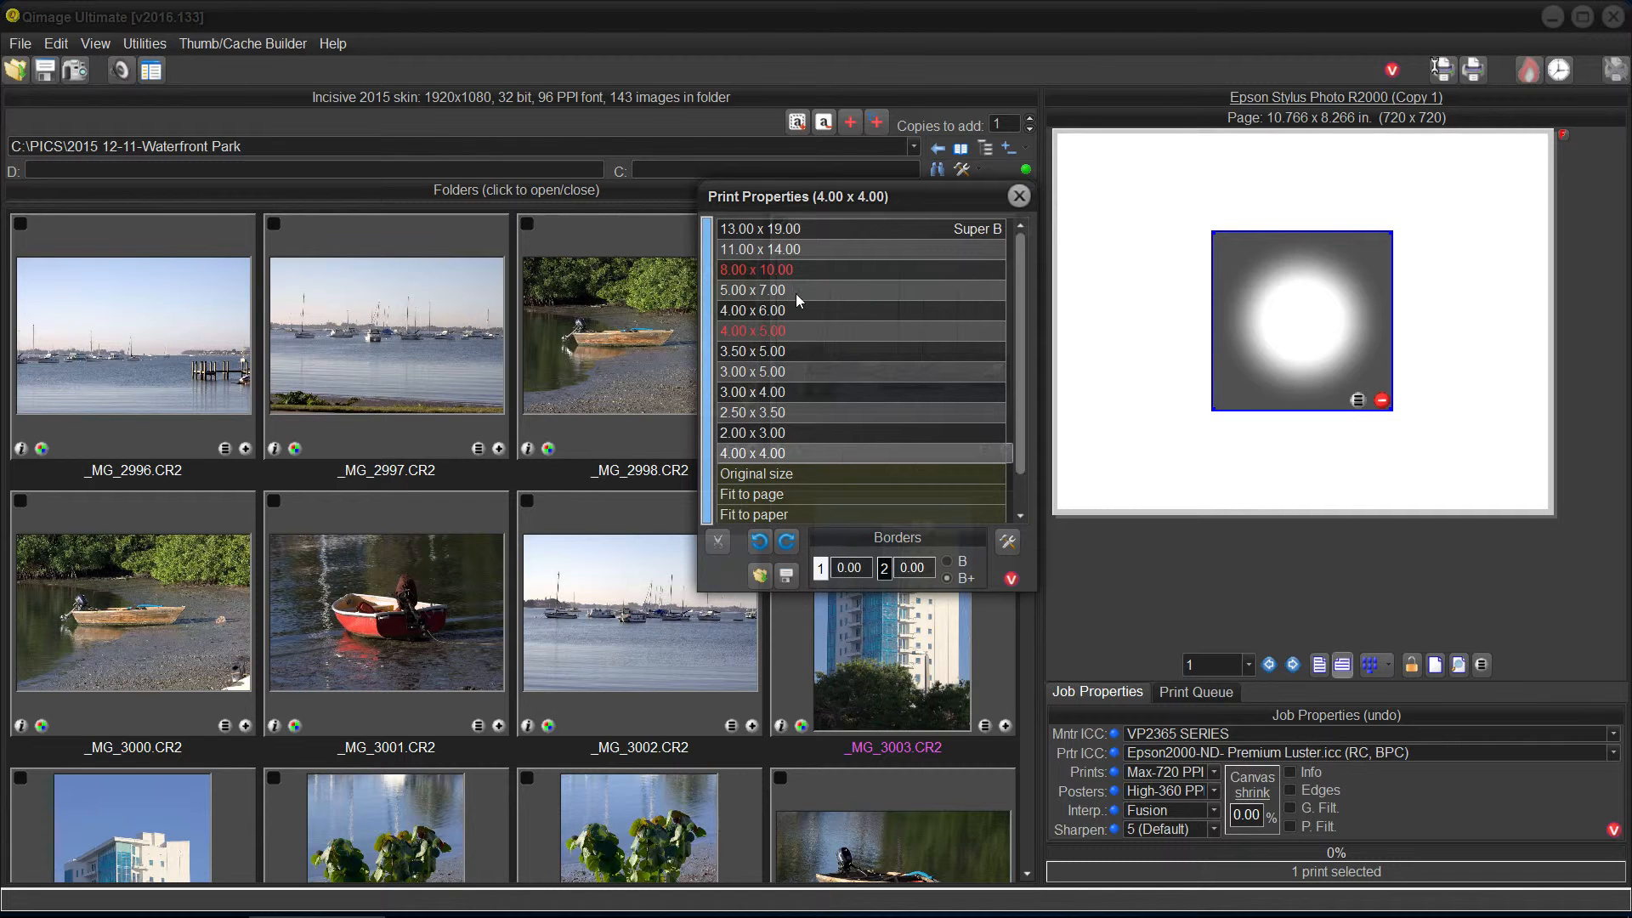
pyautogui.click(814, 269)
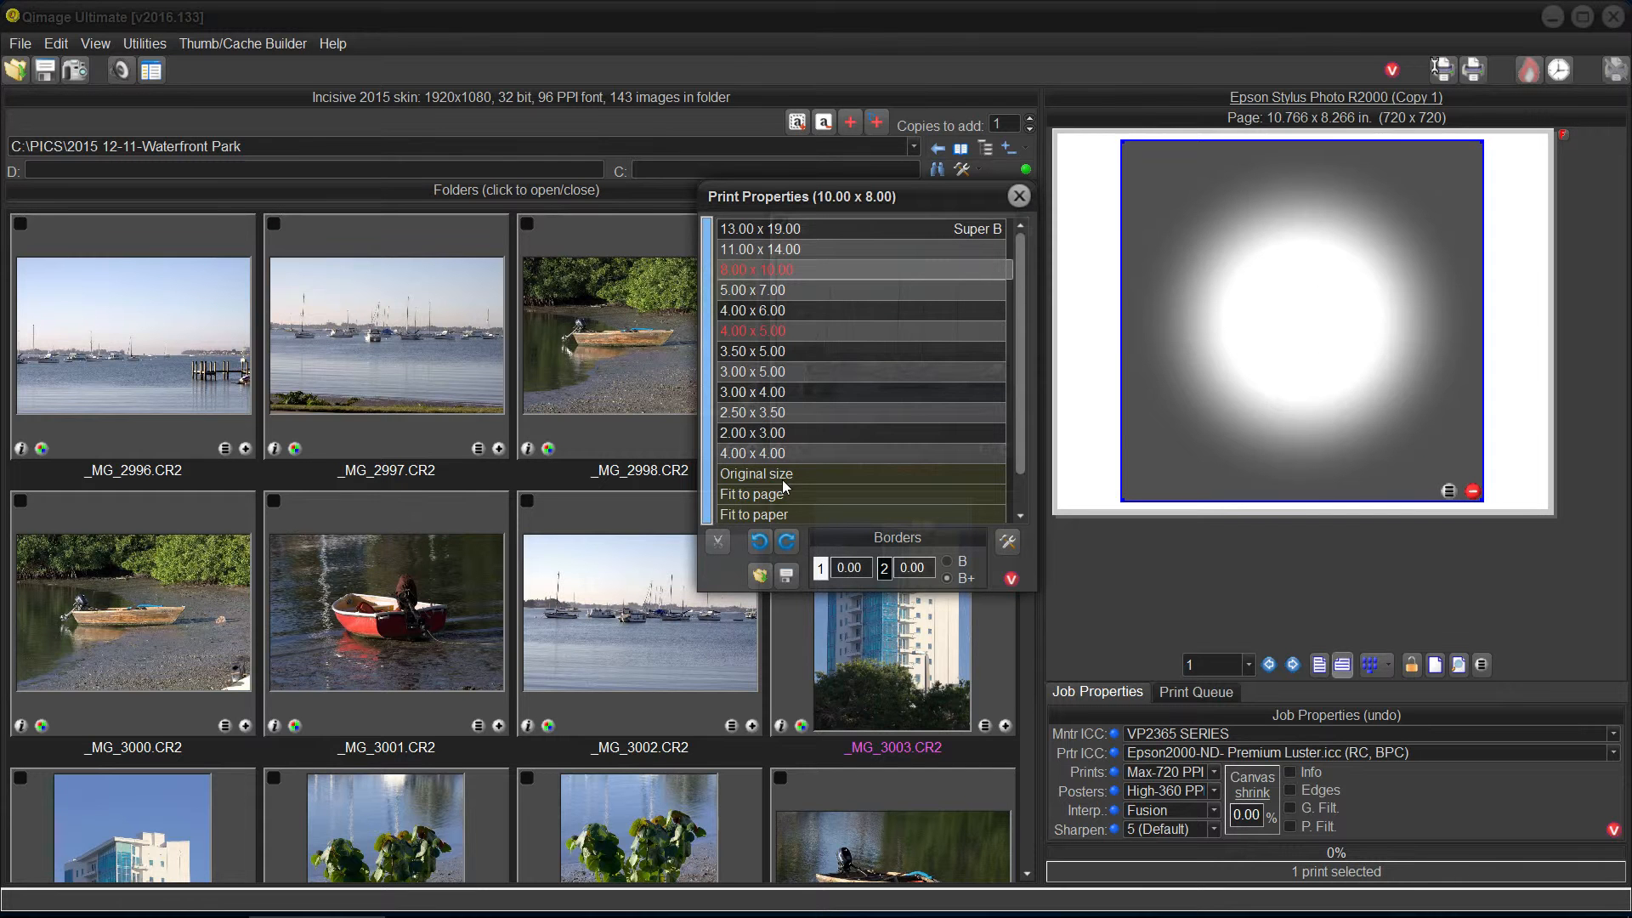
pyautogui.click(784, 451)
pyautogui.click(1095, 516)
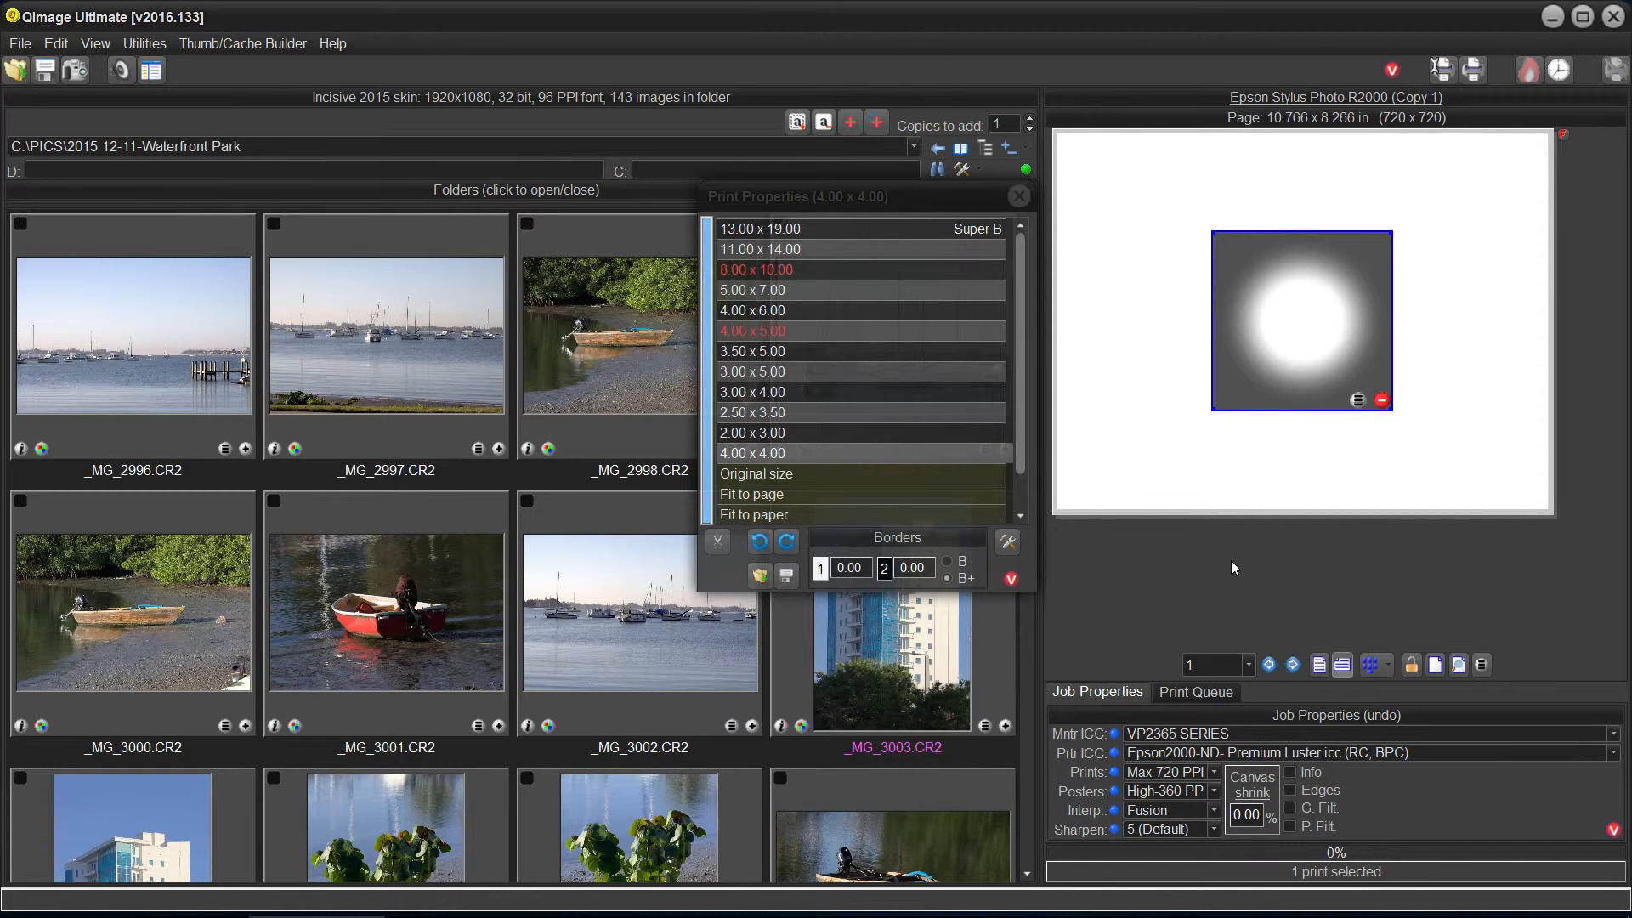
# - Remove the print from the page, then try 5.00 x 7.00 and choose 4.00 x 4.00 as the size for new prints
pyautogui.click(1381, 402)
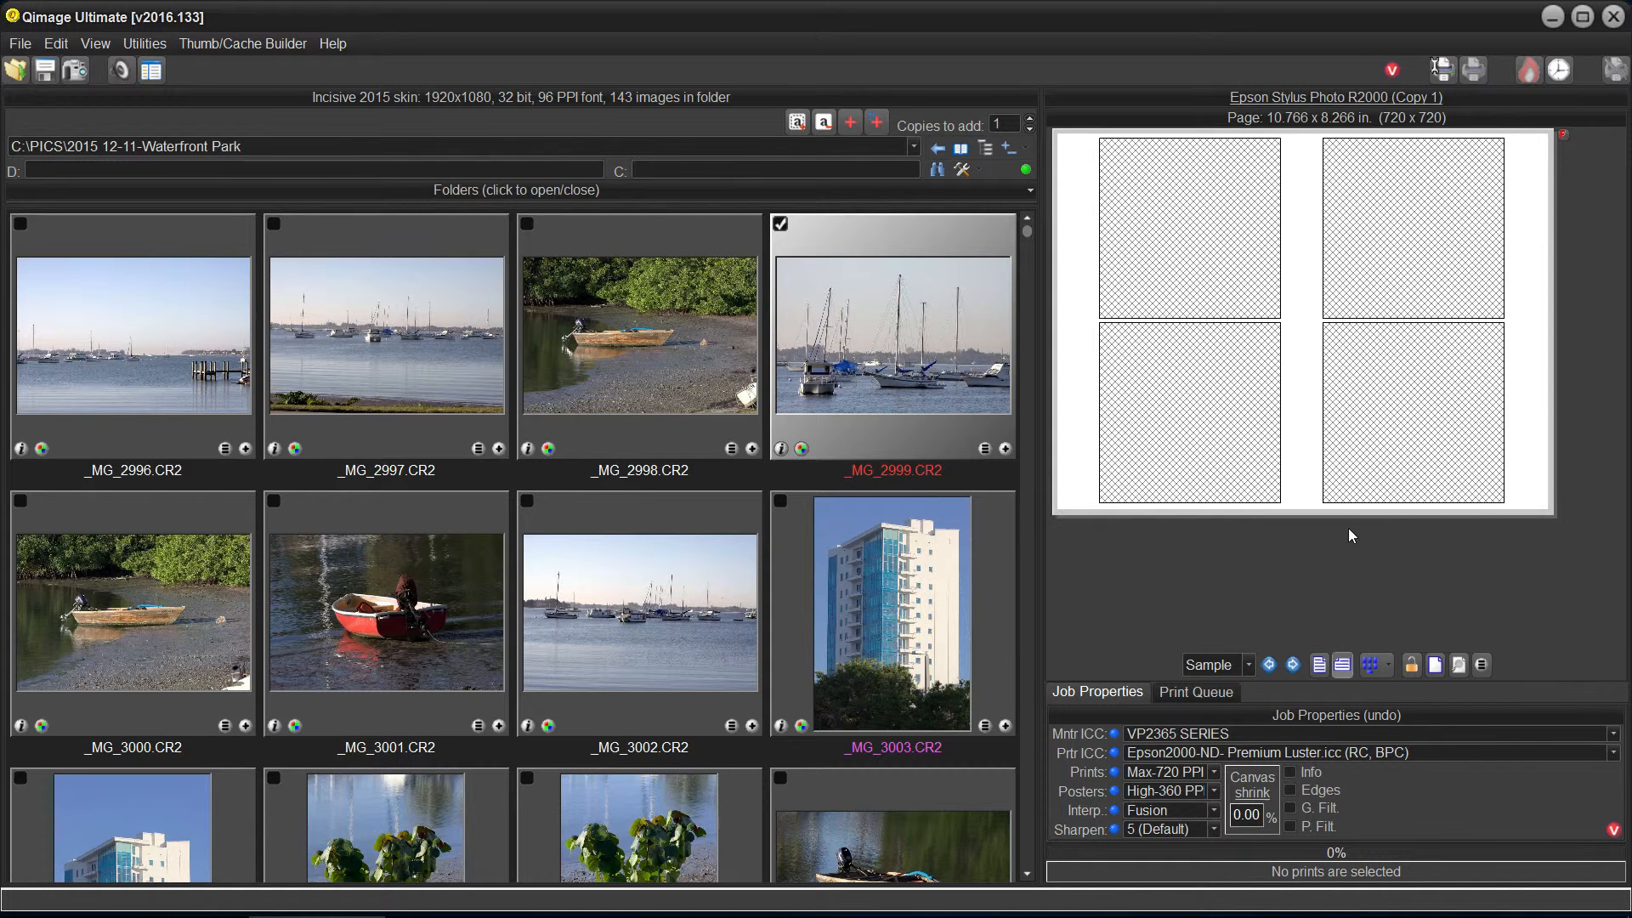
pyautogui.click(1482, 665)
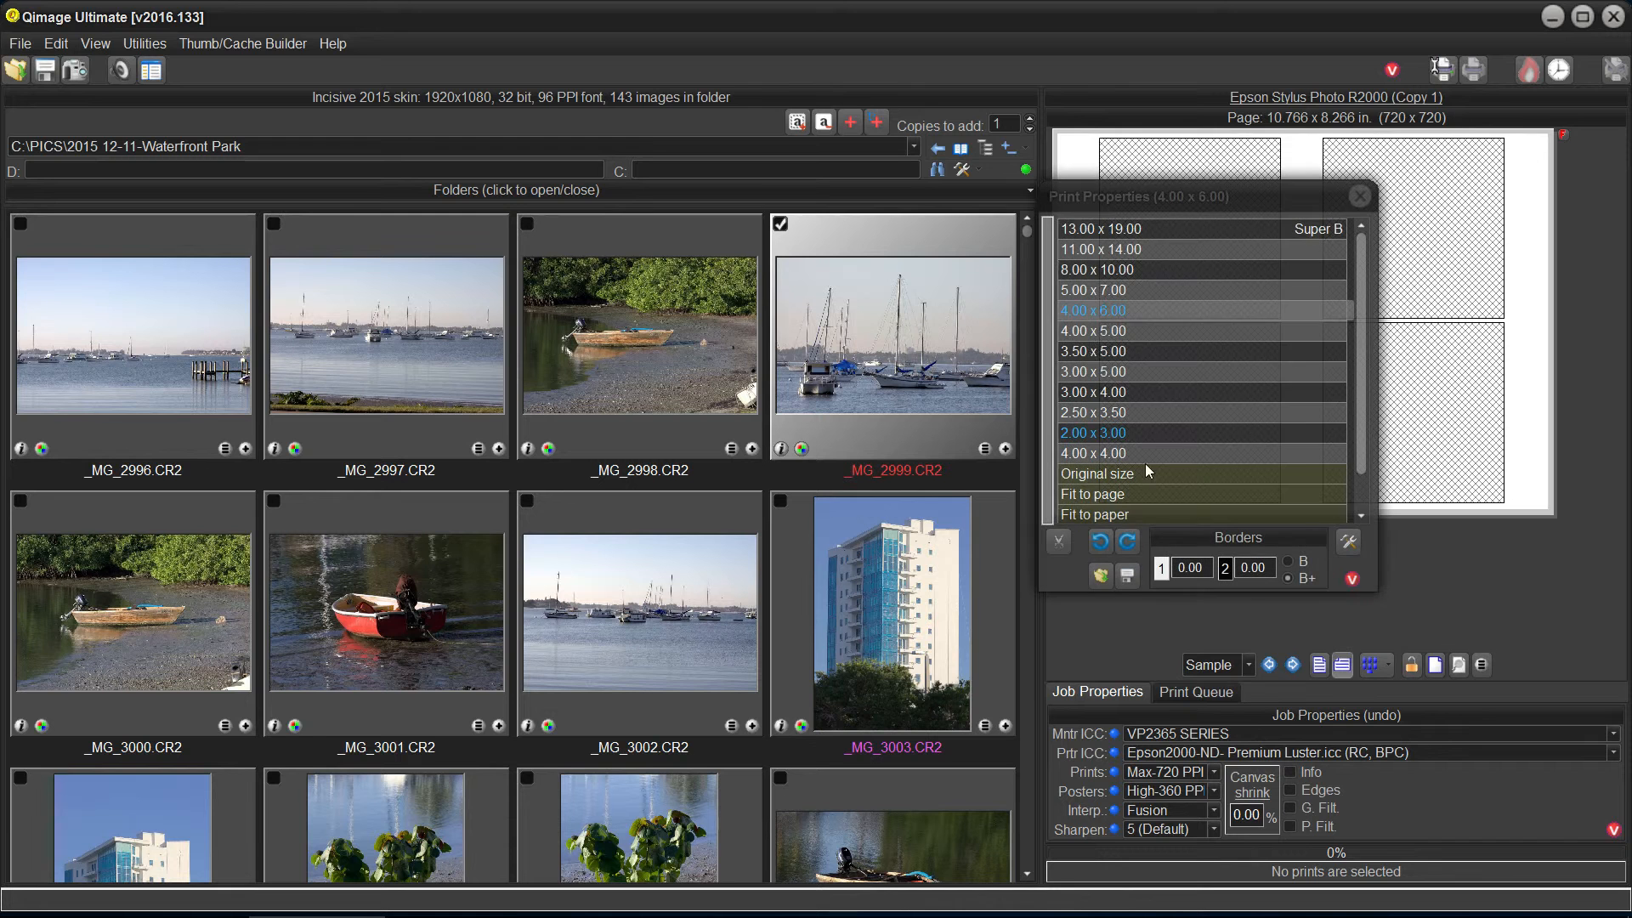
pyautogui.click(1084, 289)
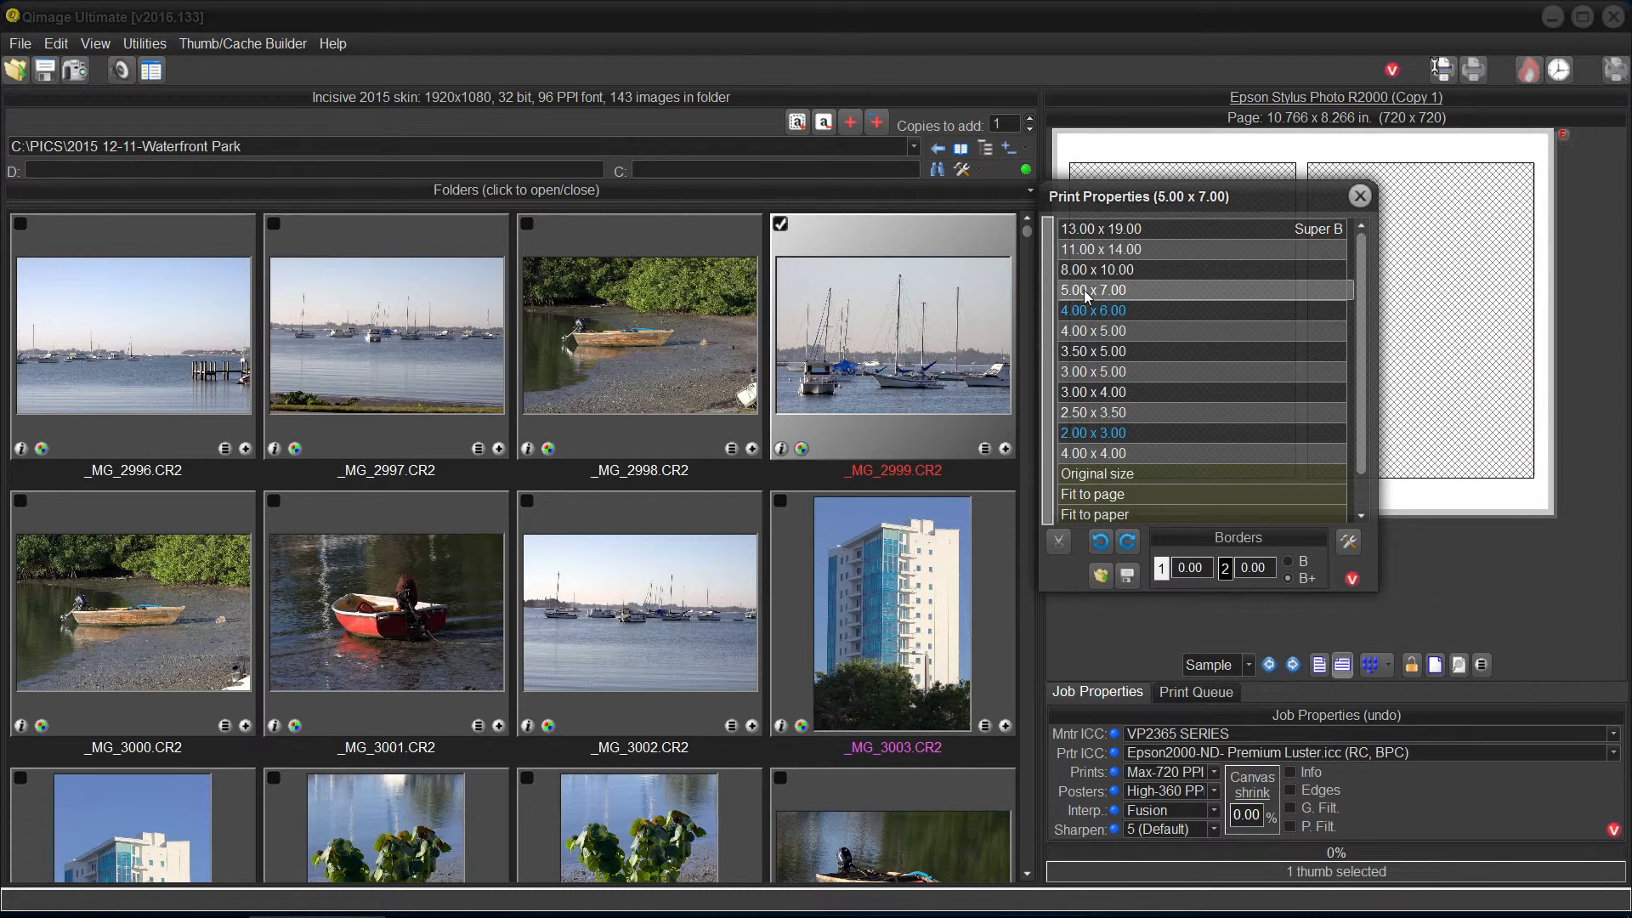
pyautogui.click(1091, 451)
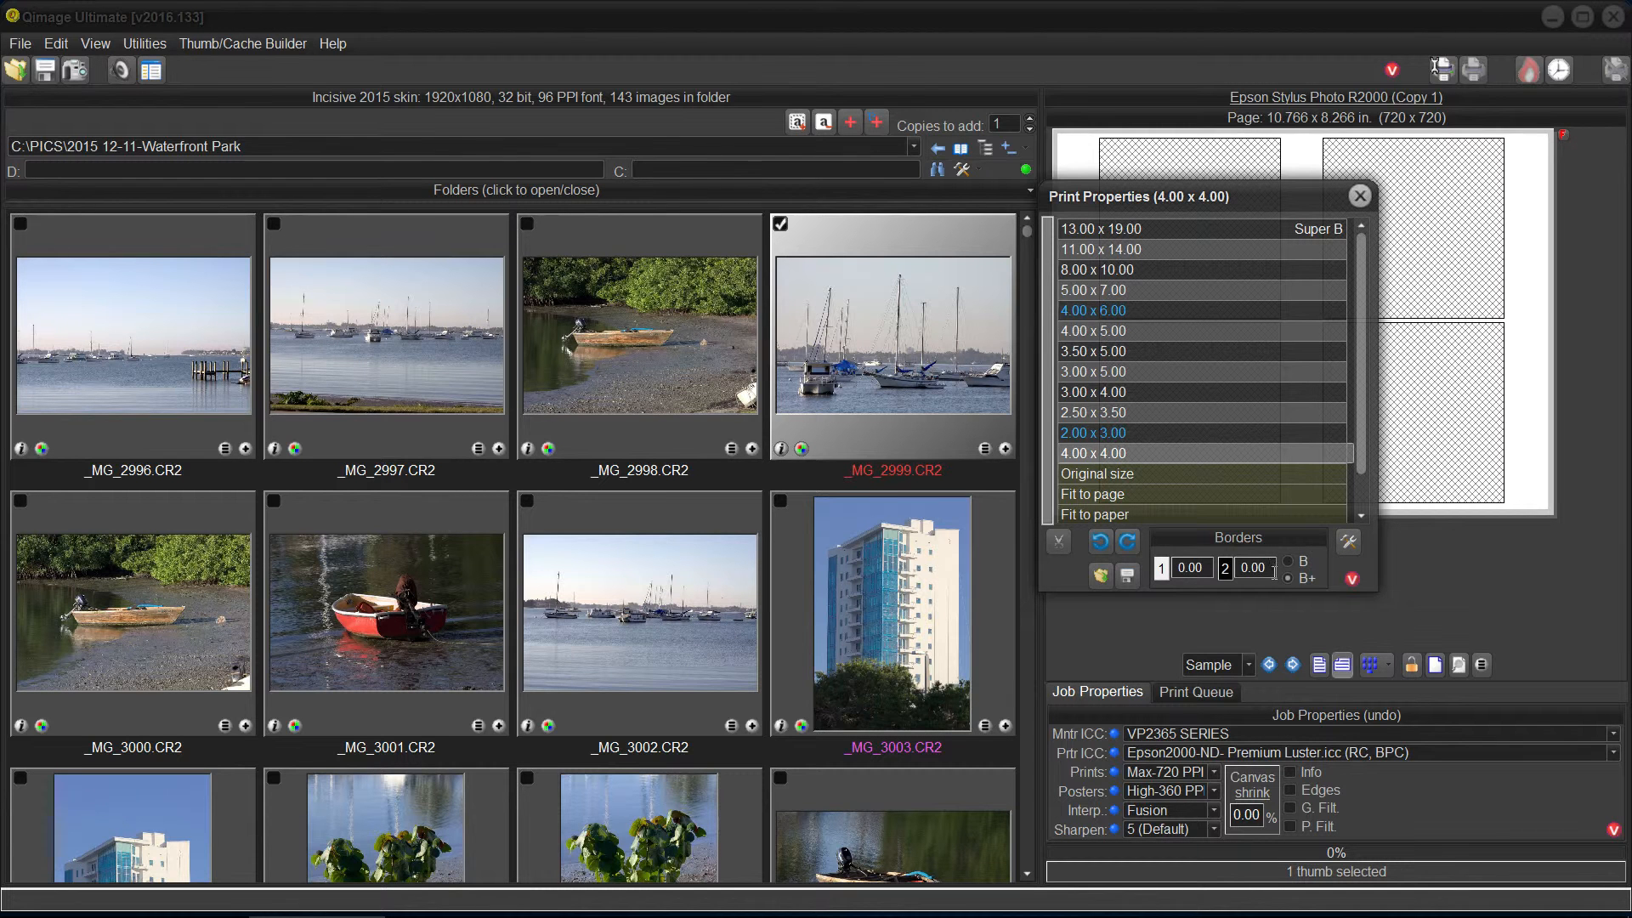
# - Delete the 4.00 x 4.00 size from the preset size list
pyautogui.click(1401, 581)
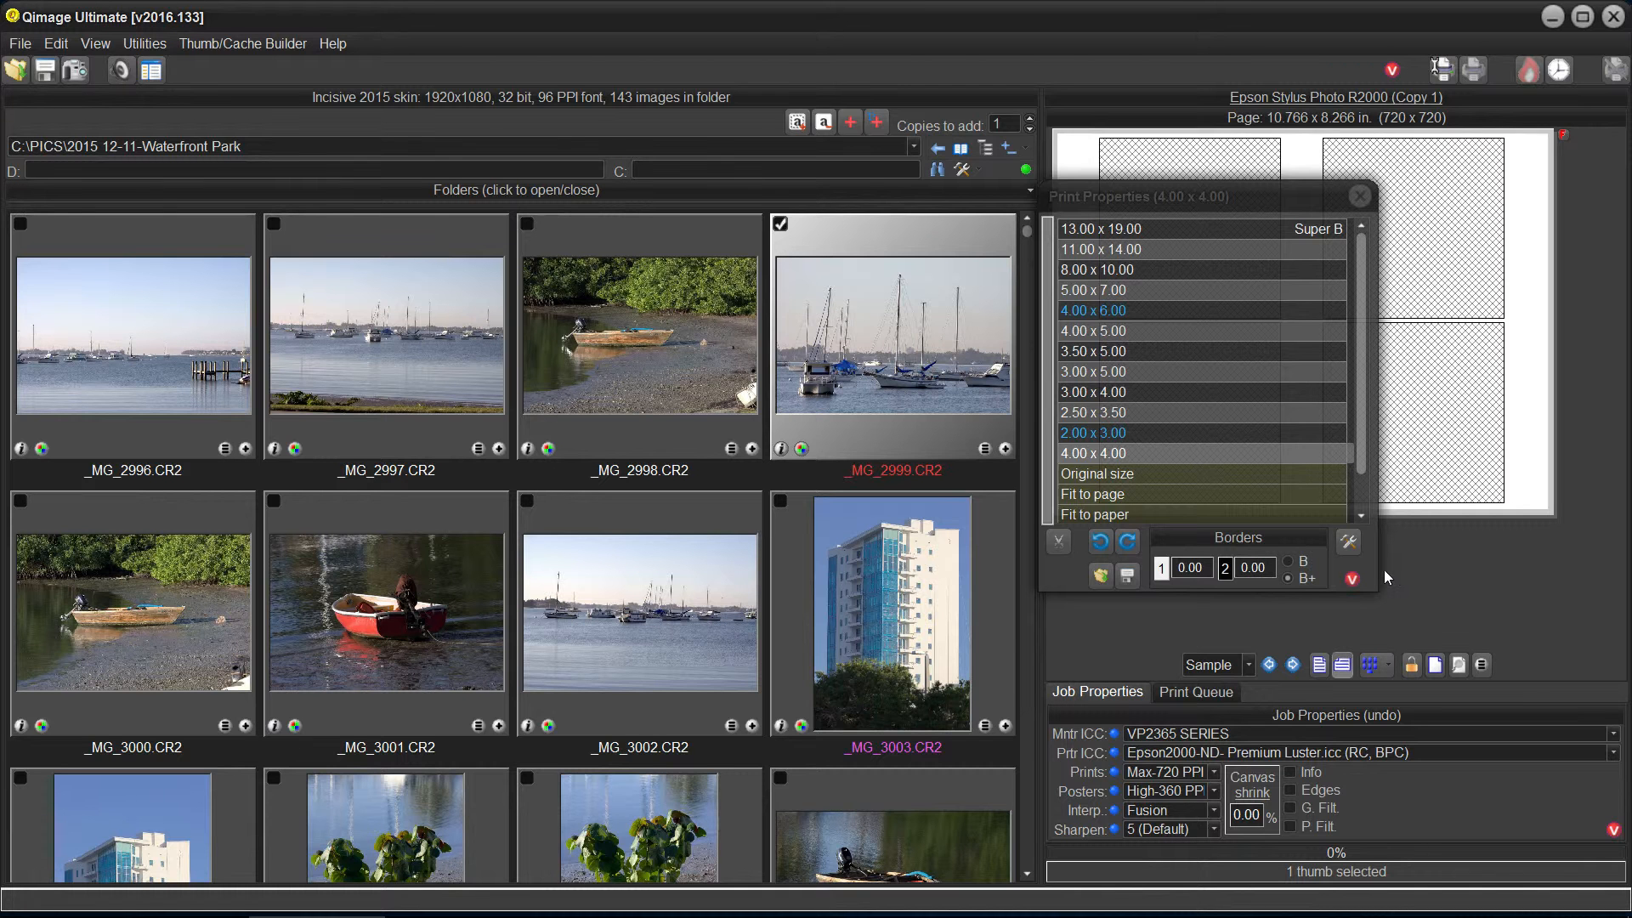
pyautogui.click(1377, 569)
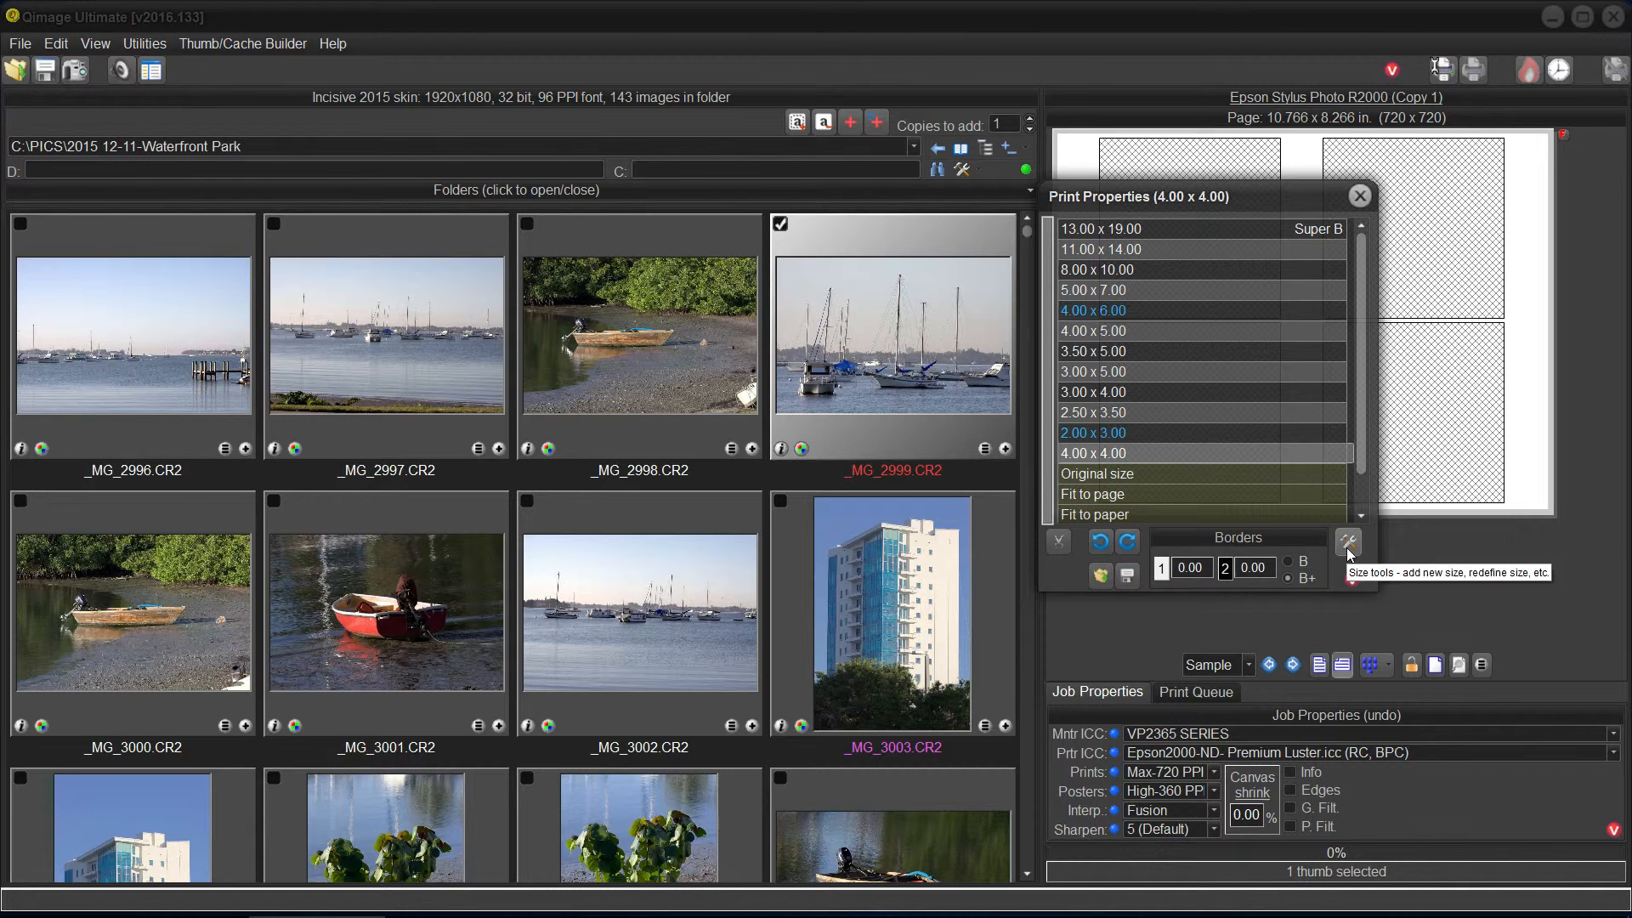
pyautogui.click(1349, 542)
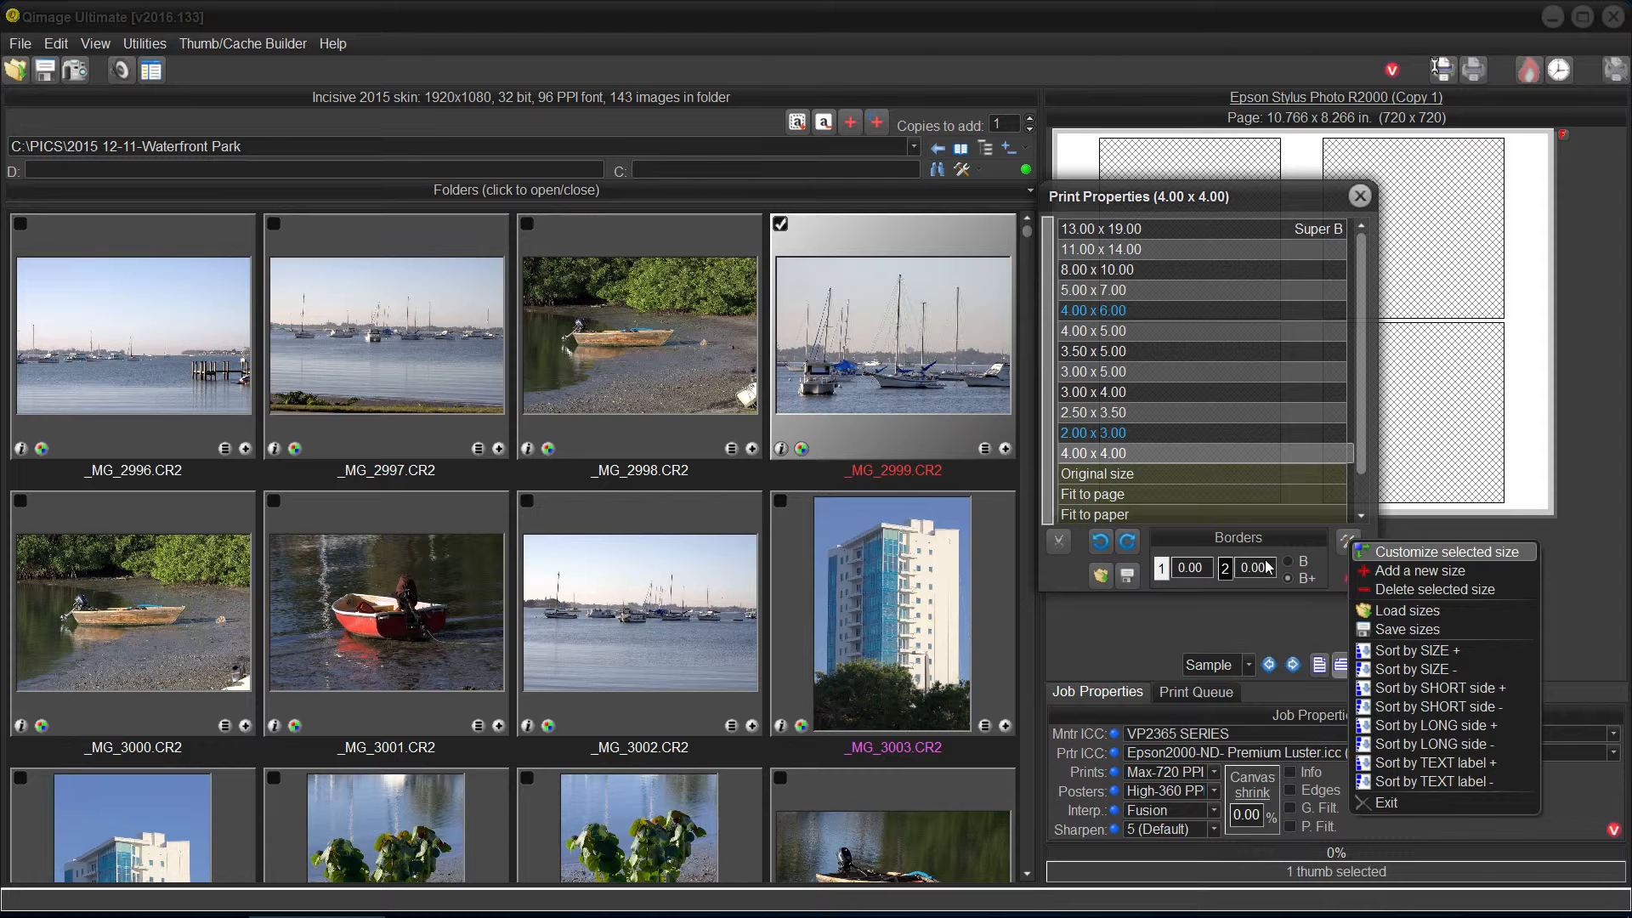
pyautogui.click(1431, 590)
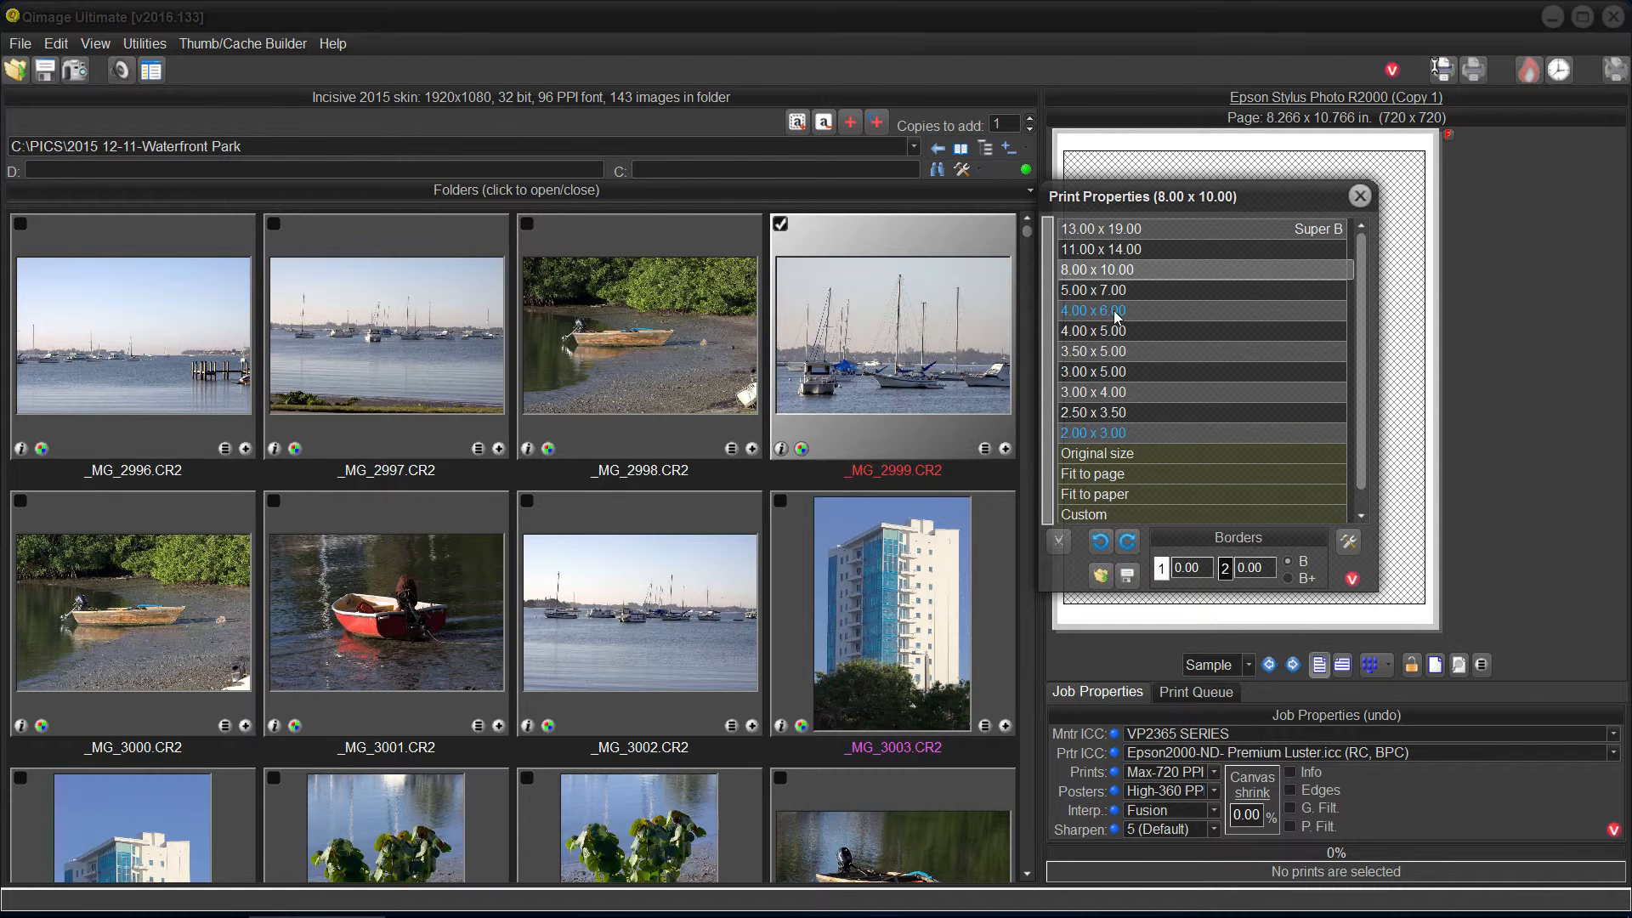
# - Load the {Q} Large Sizes.btn set into the preset size list
pyautogui.click(1348, 542)
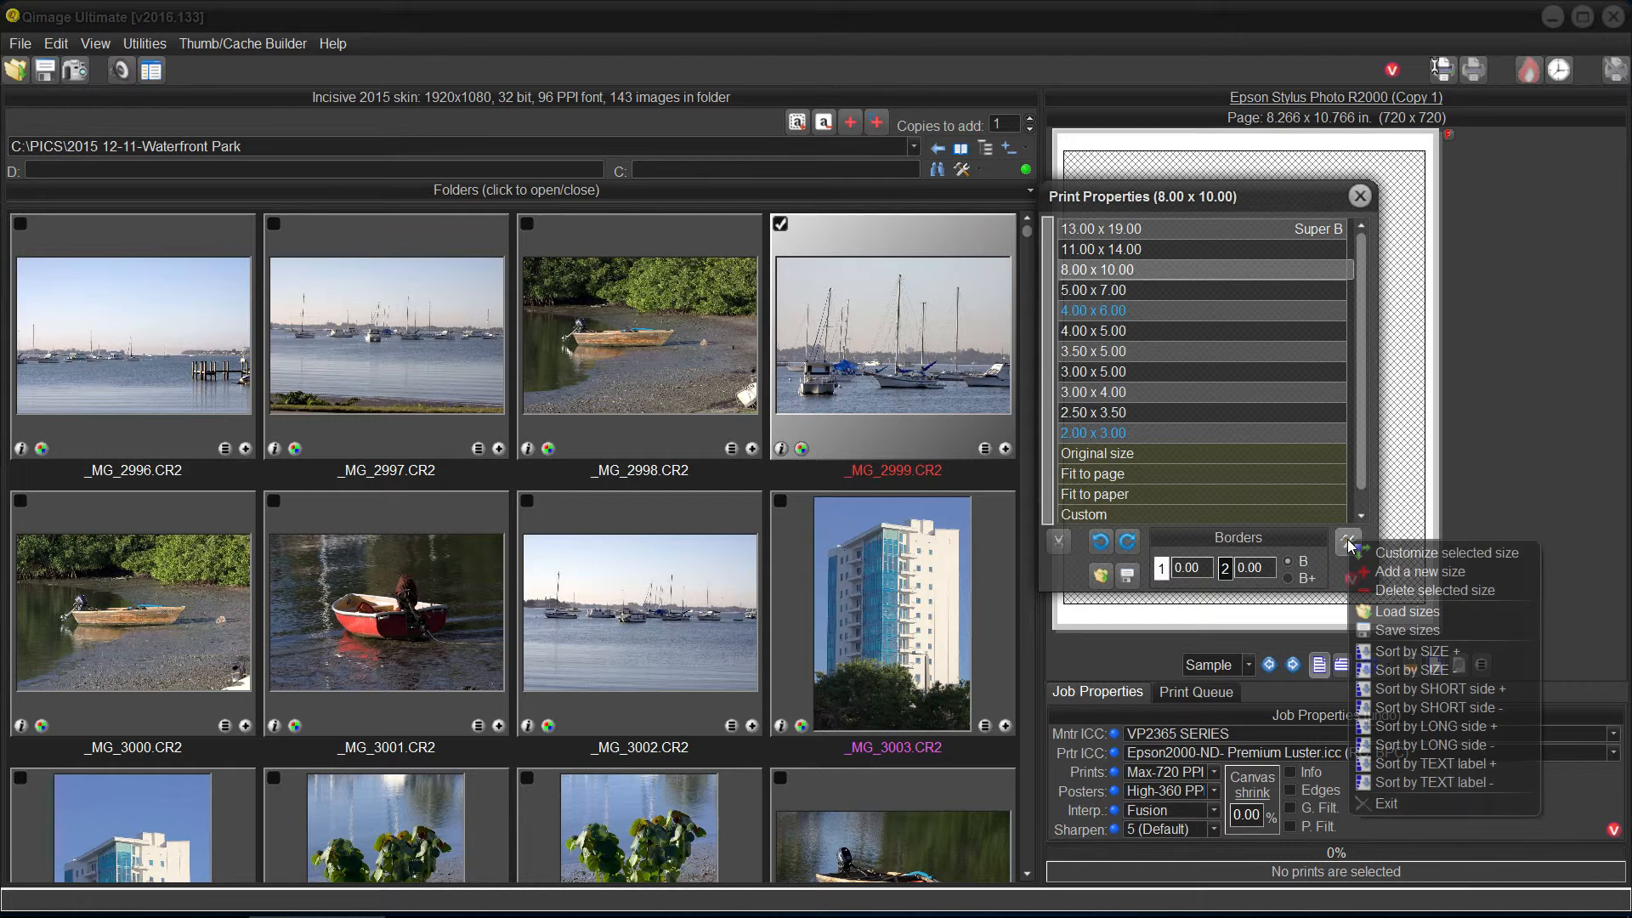
pyautogui.click(1391, 609)
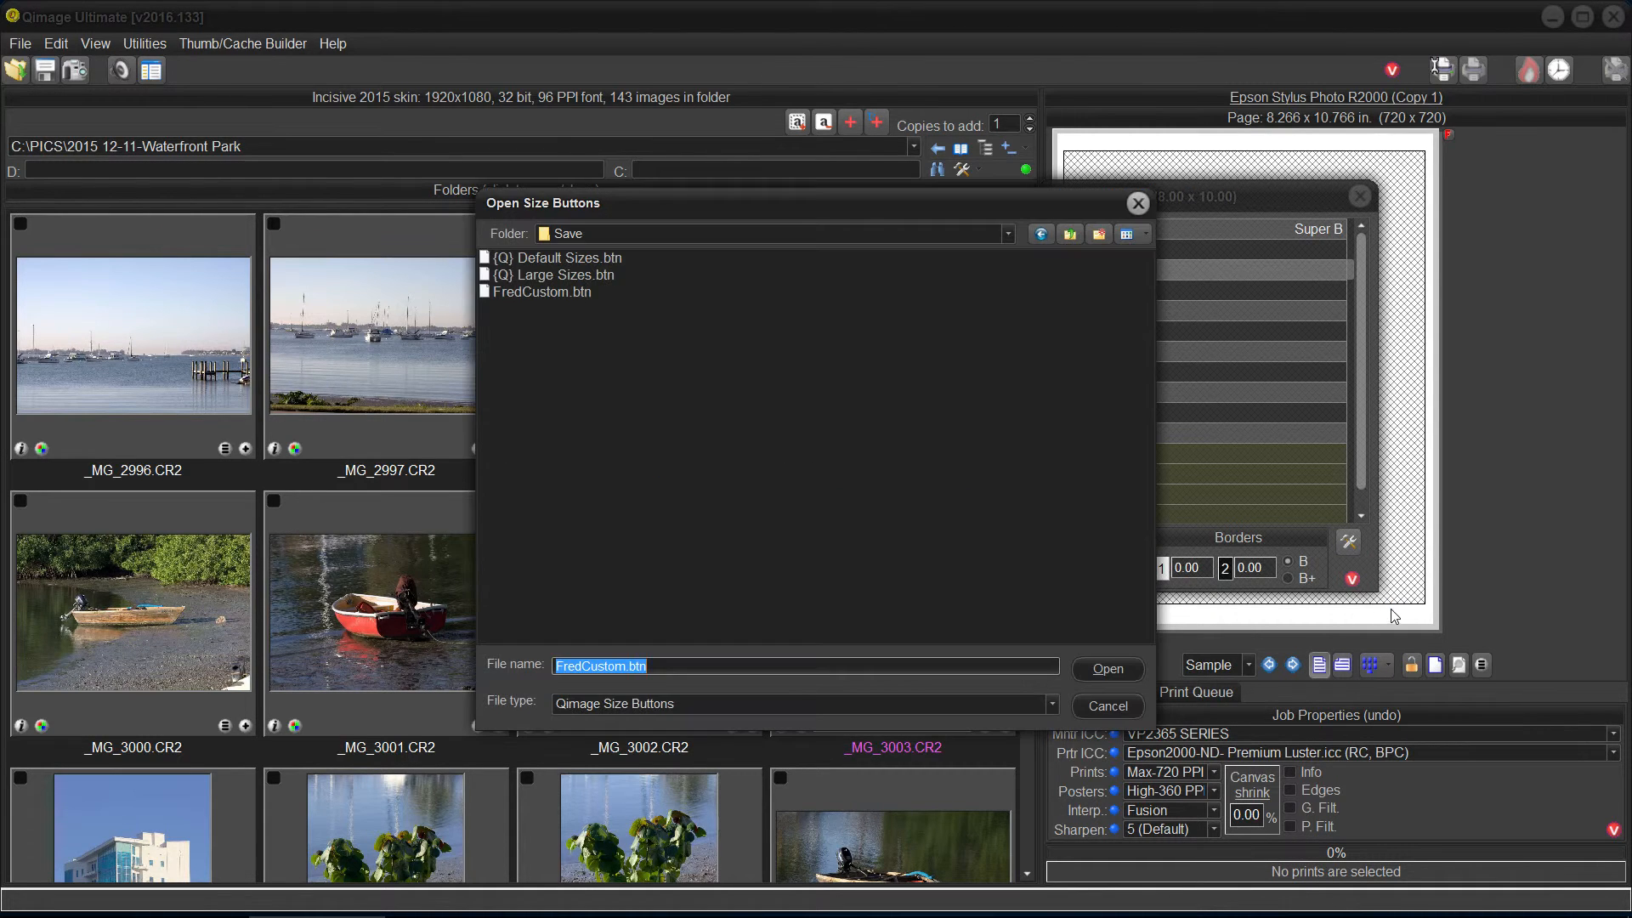
pyautogui.click(559, 278)
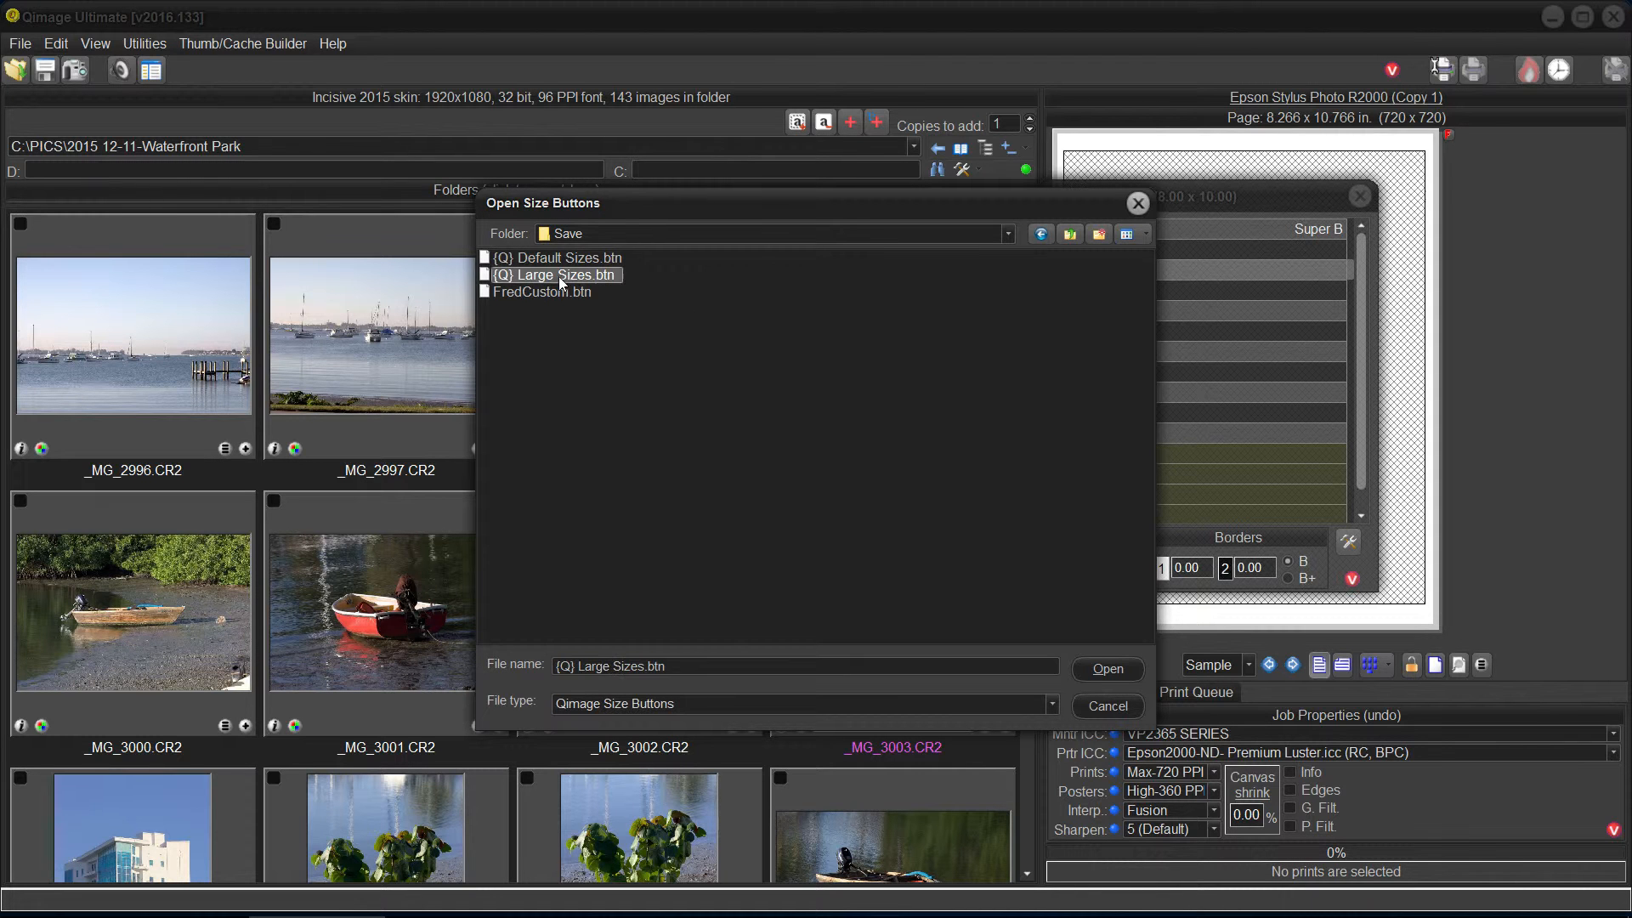
pyautogui.click(1107, 669)
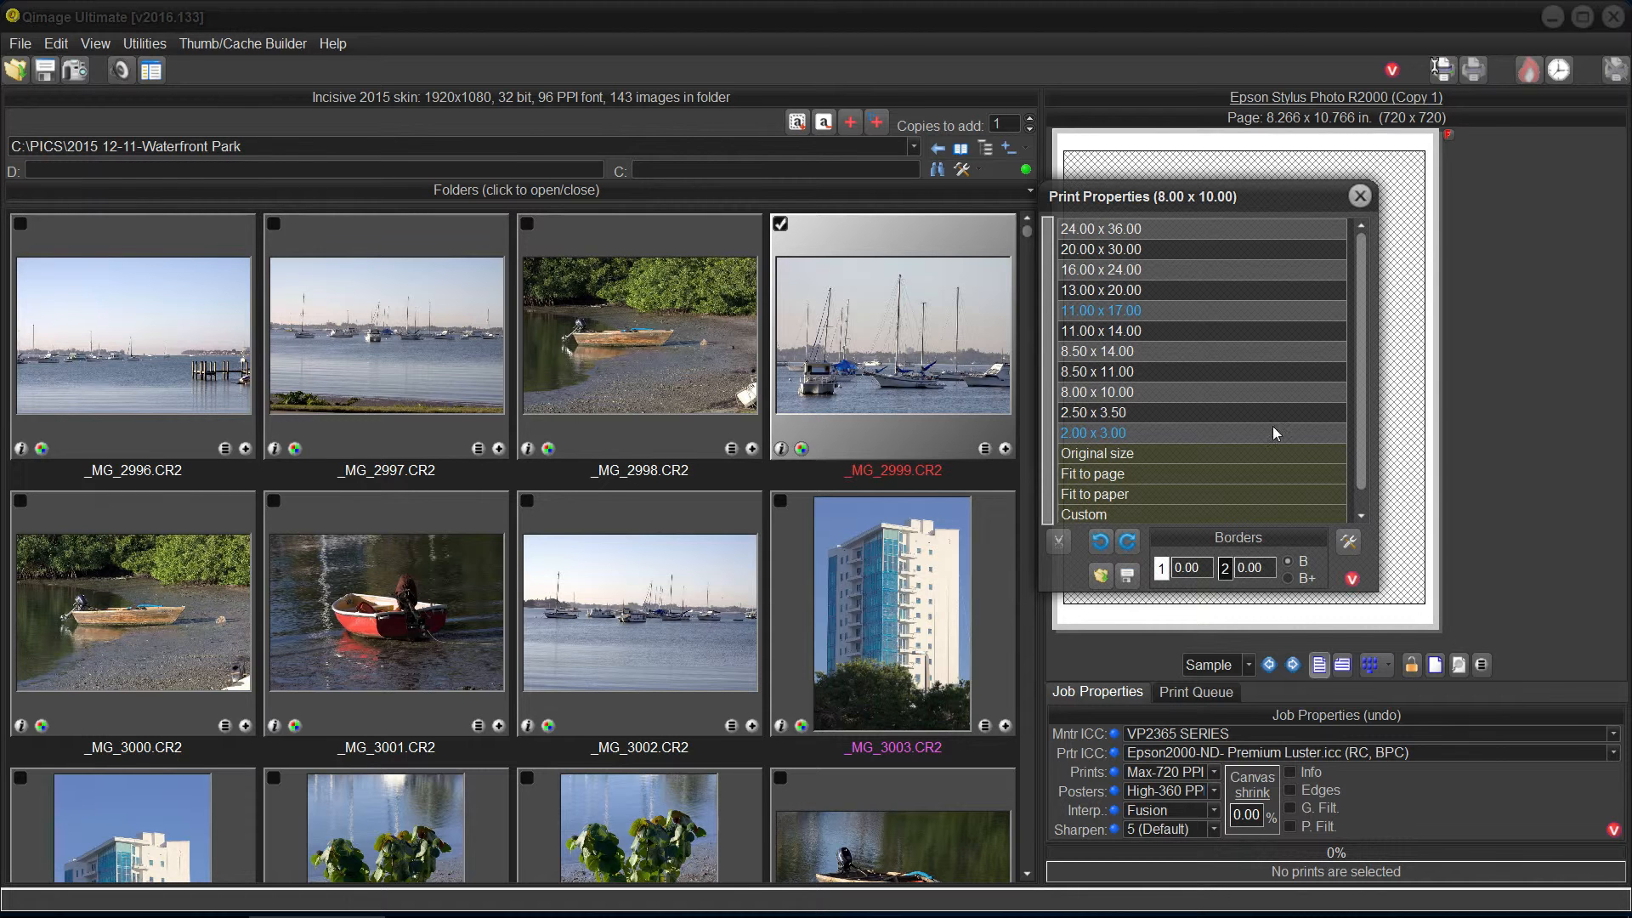
# - Load the {Q} Default Sizes.btn set into the preset size list
pyautogui.click(1350, 543)
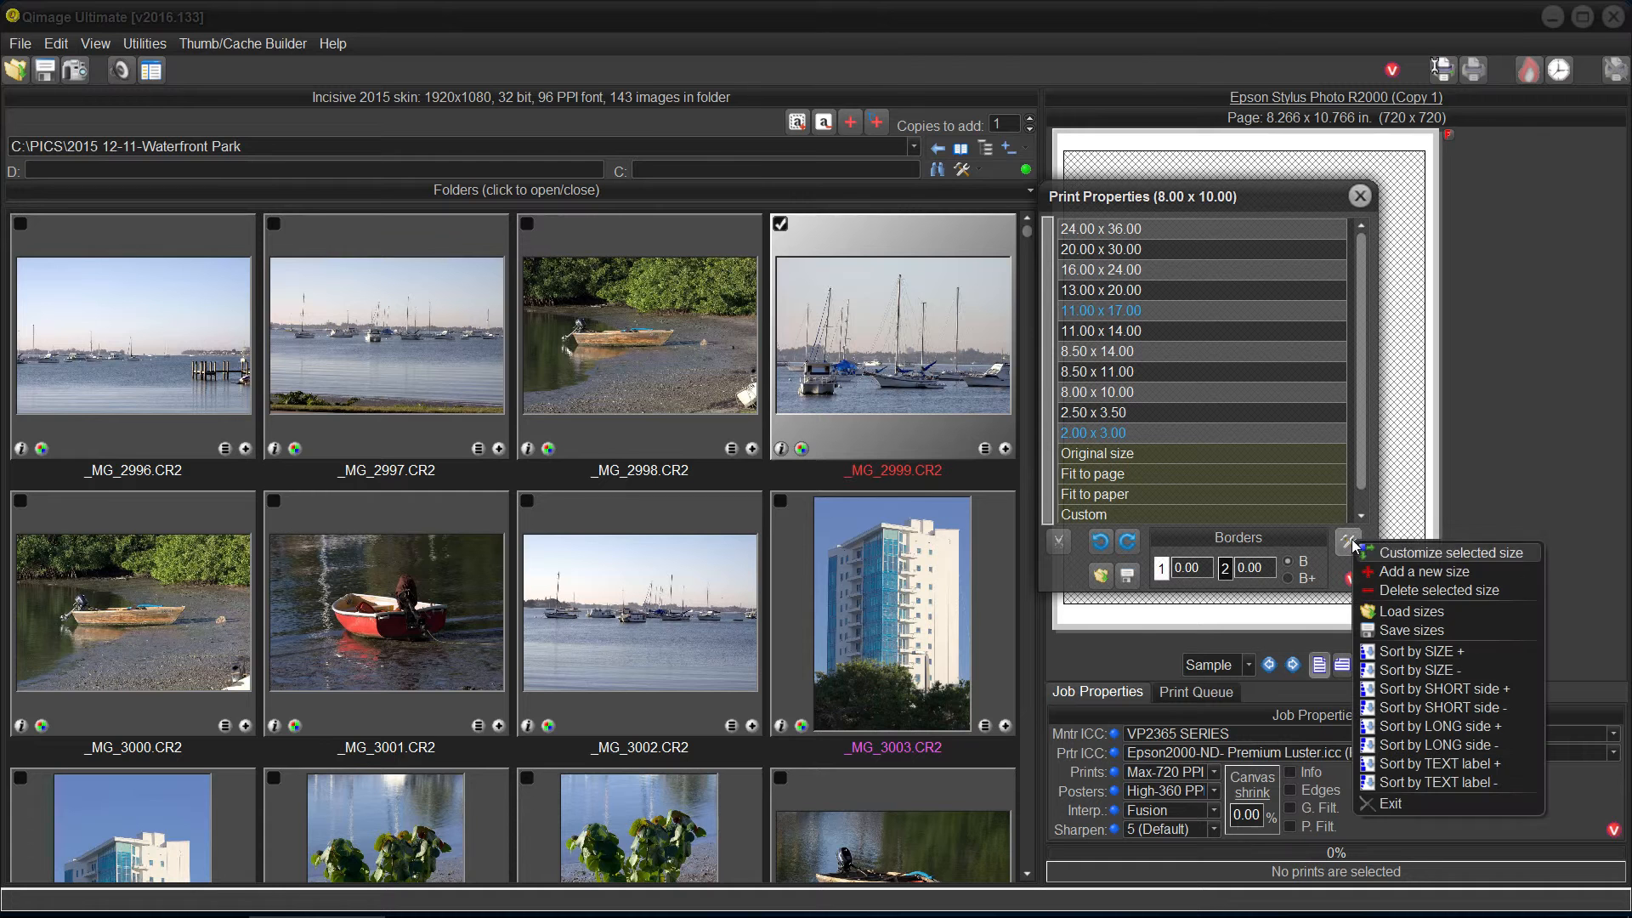
pyautogui.click(1426, 610)
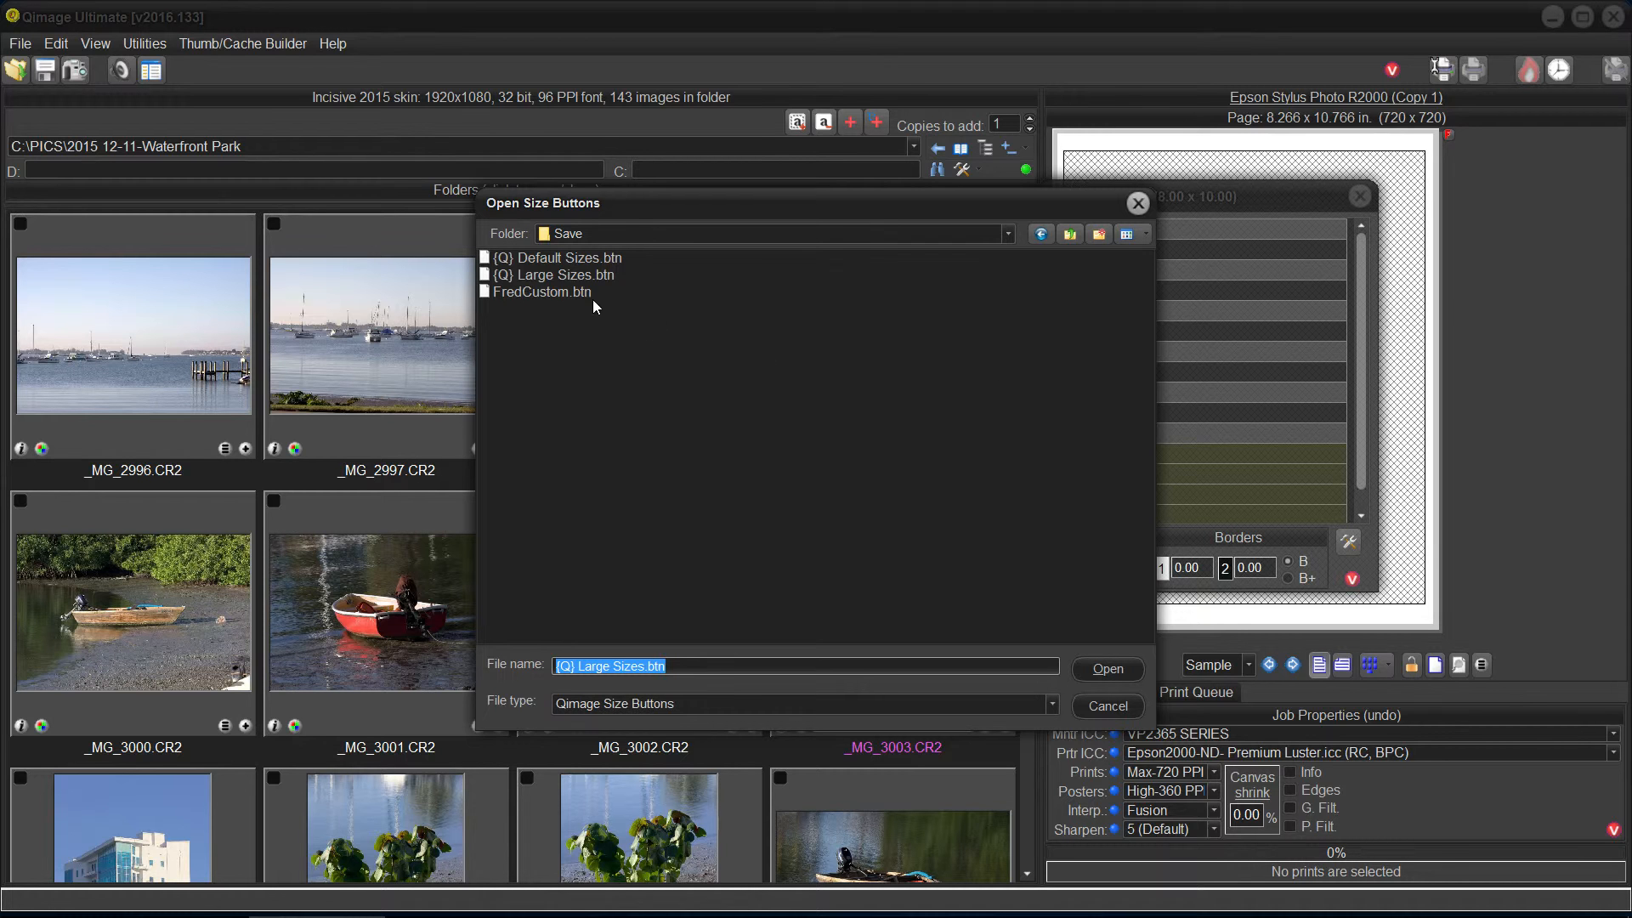
pyautogui.click(564, 258)
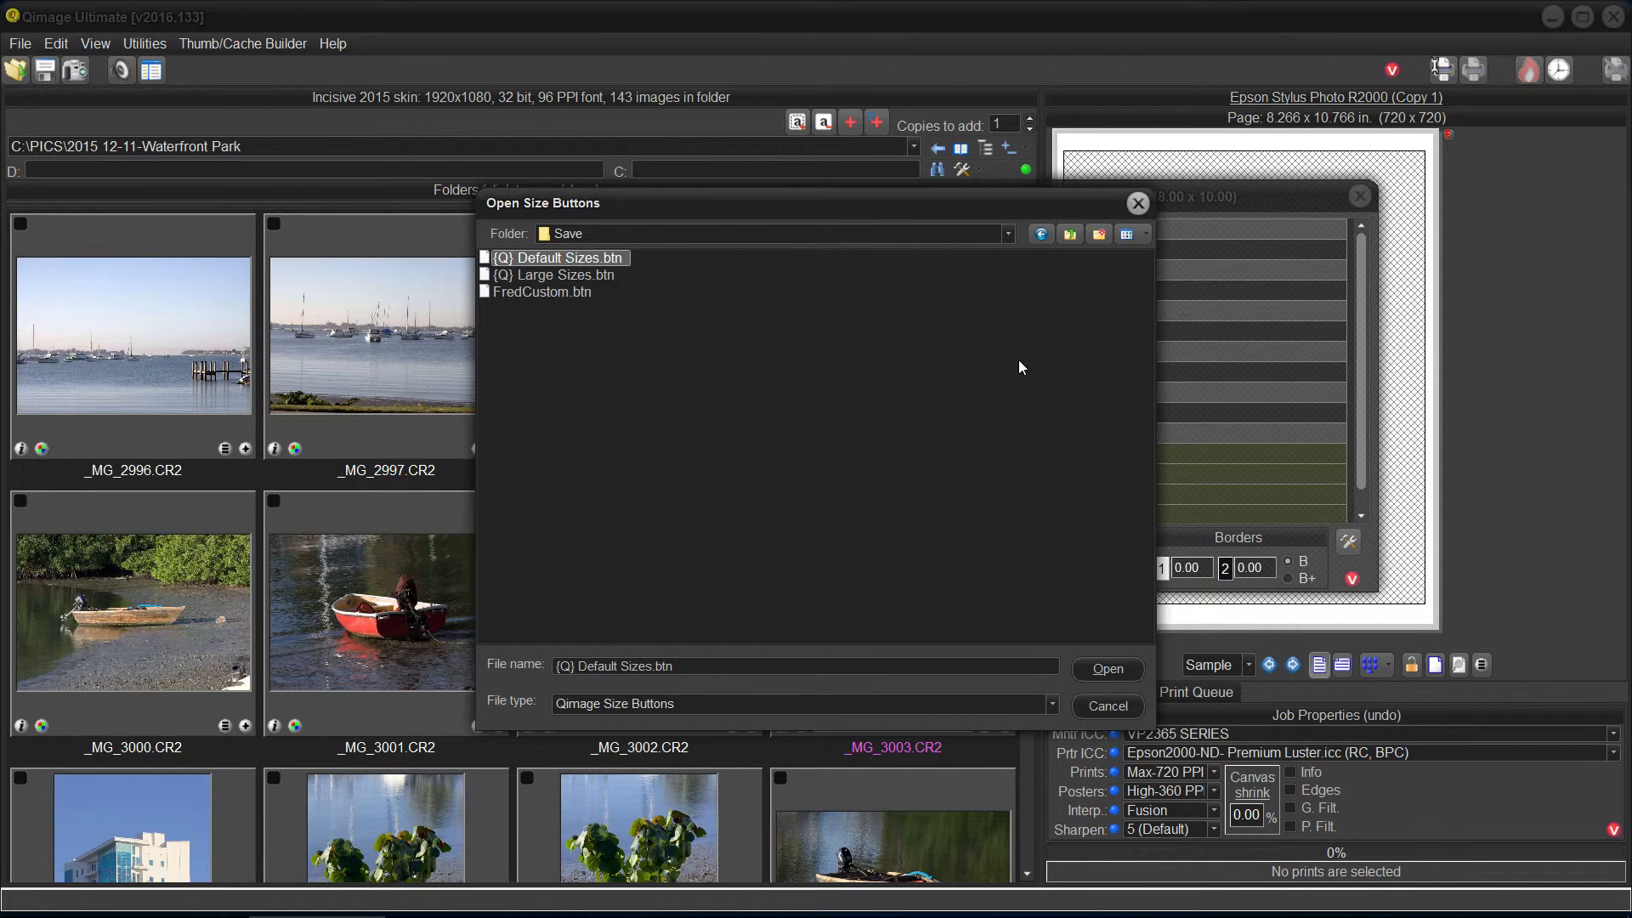
pyautogui.click(1113, 668)
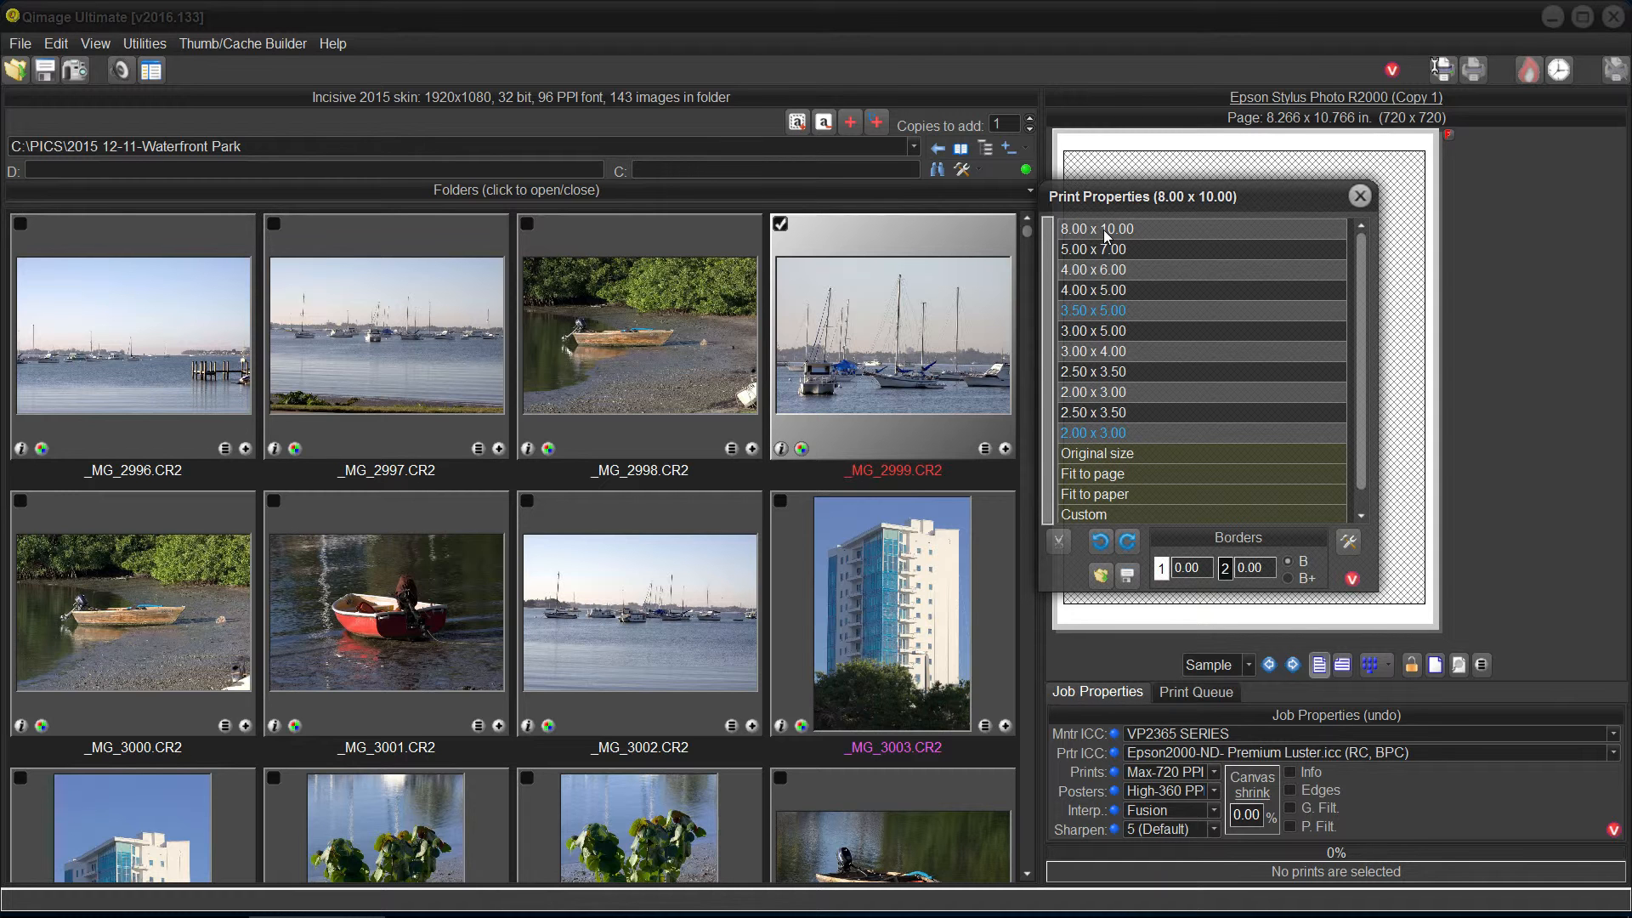
# - Load the saved custom size set FredCustom.btn into the preset size list
pyautogui.click(1349, 541)
pyautogui.click(1351, 544)
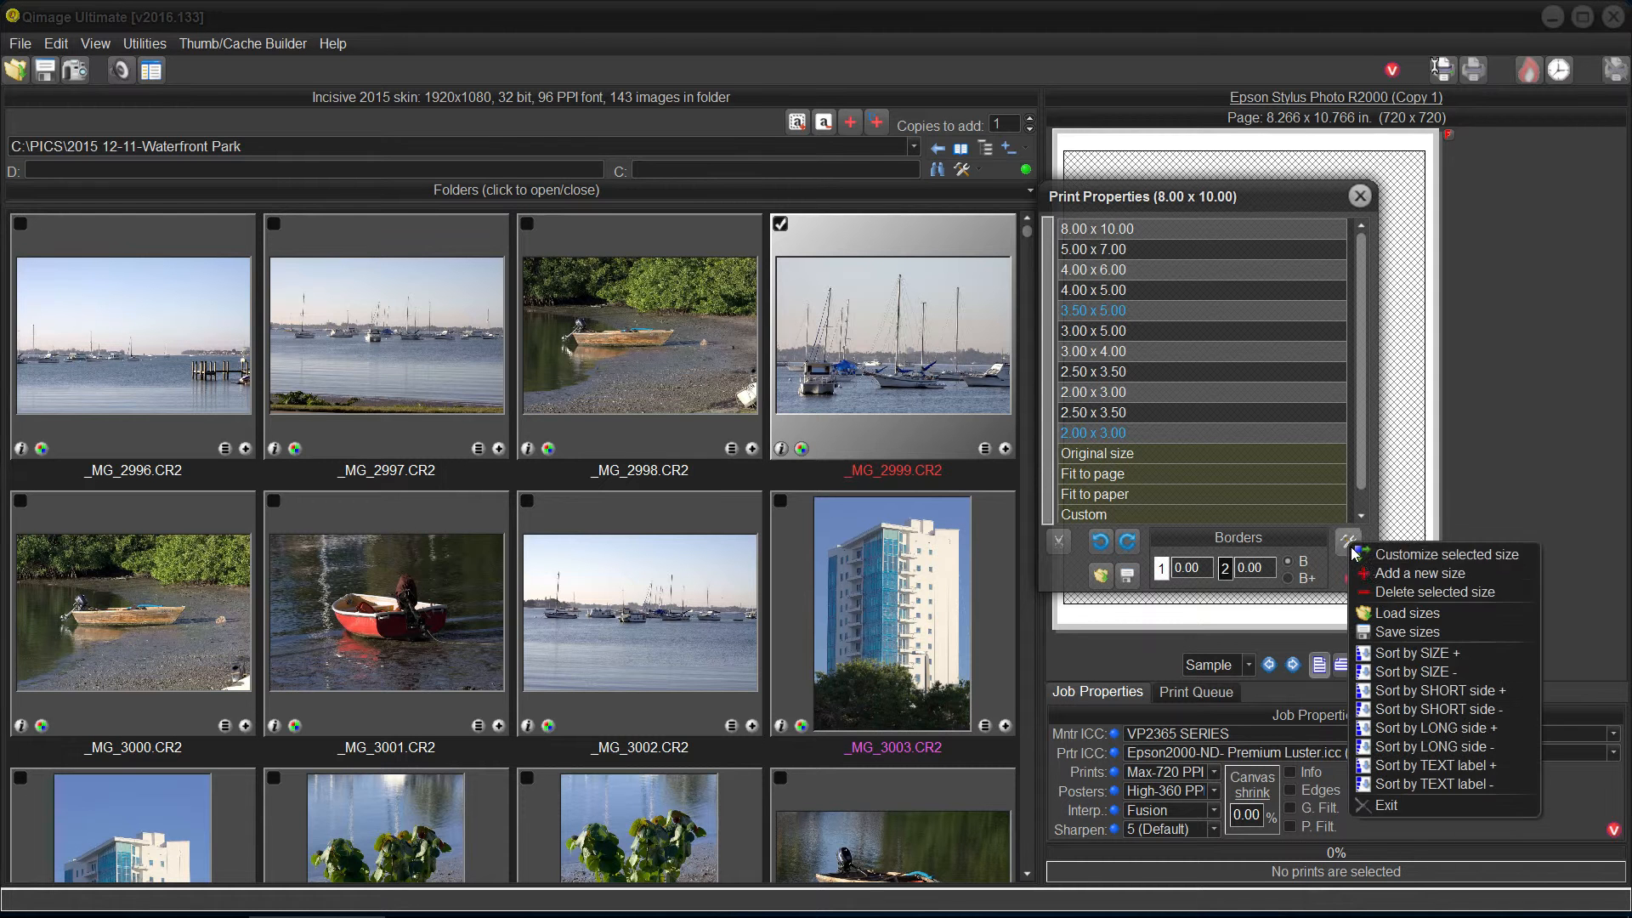
pyautogui.click(1385, 610)
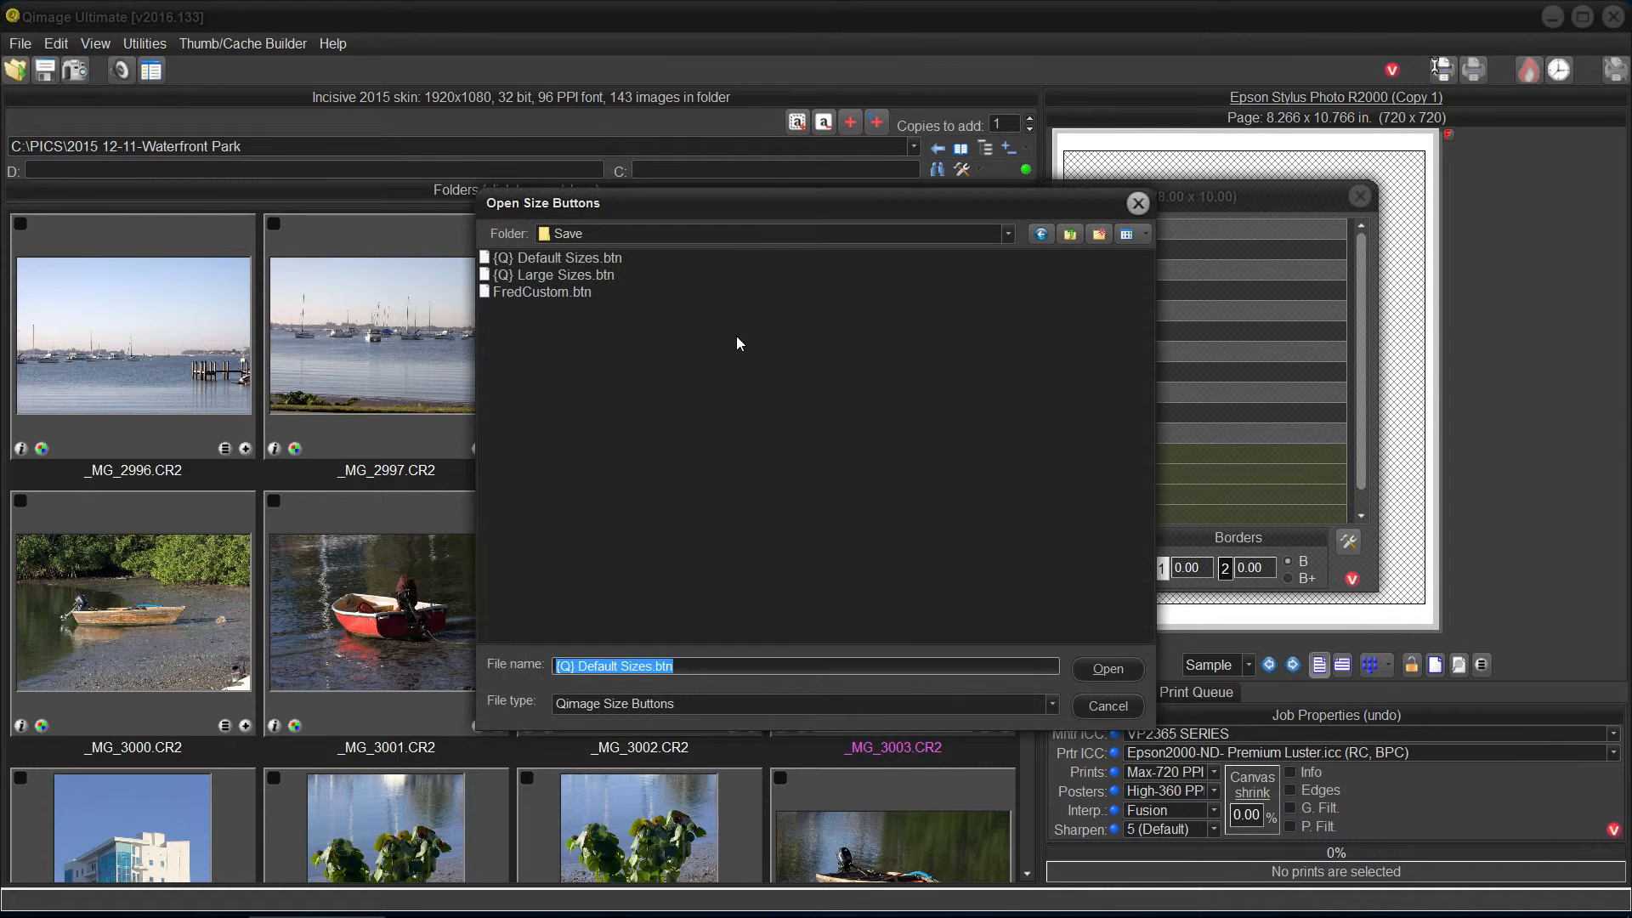
pyautogui.click(538, 292)
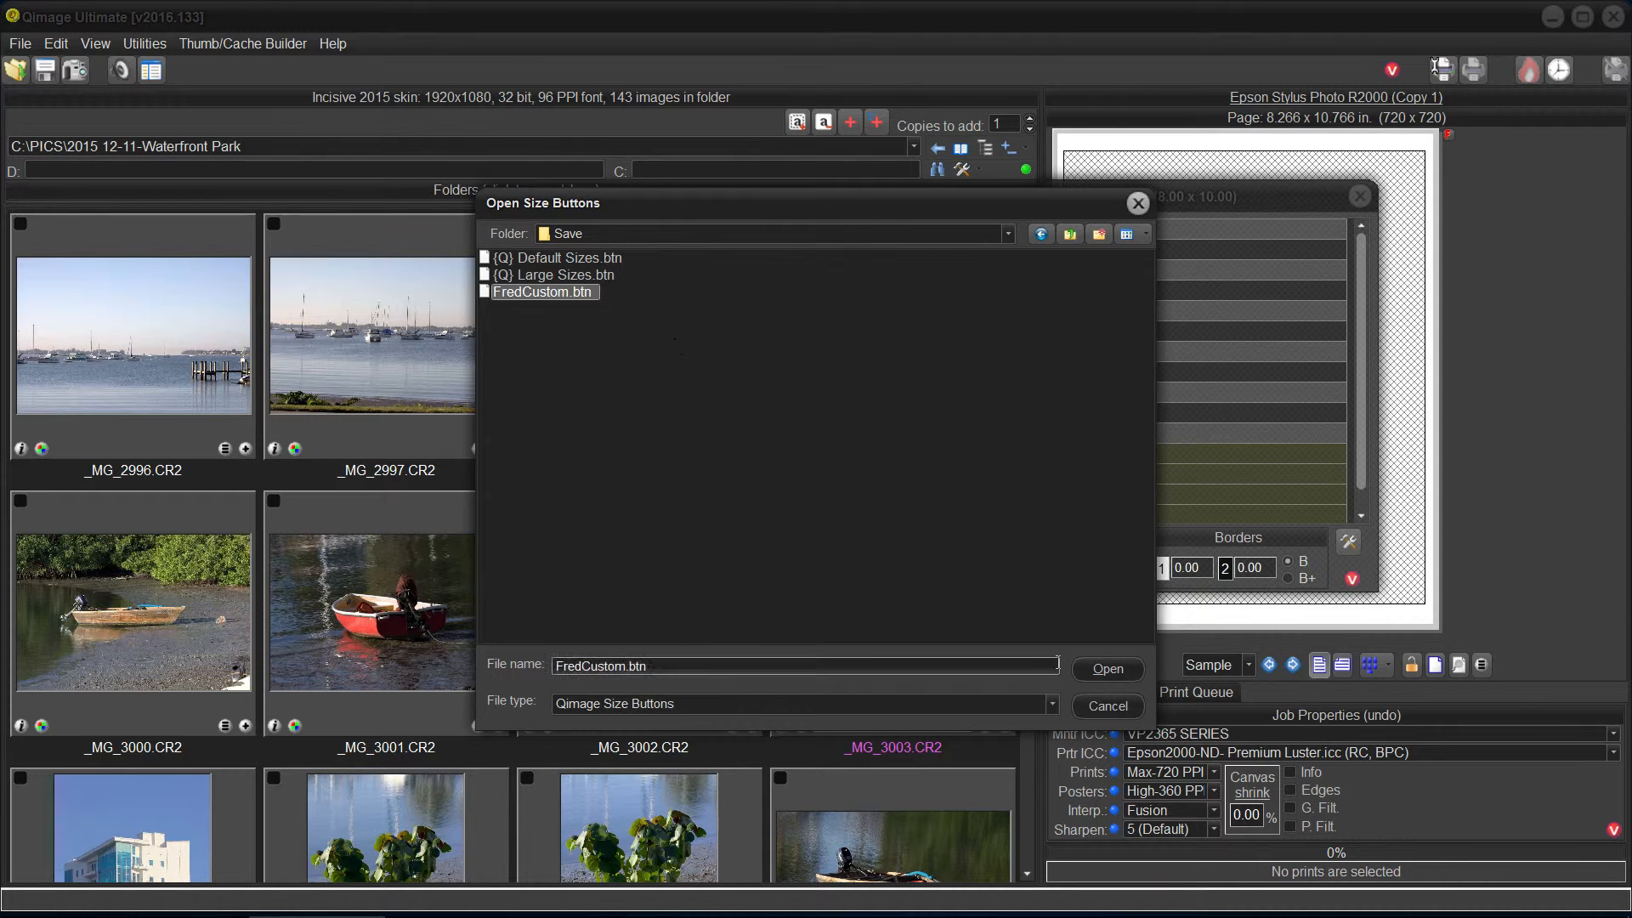
pyautogui.click(1110, 671)
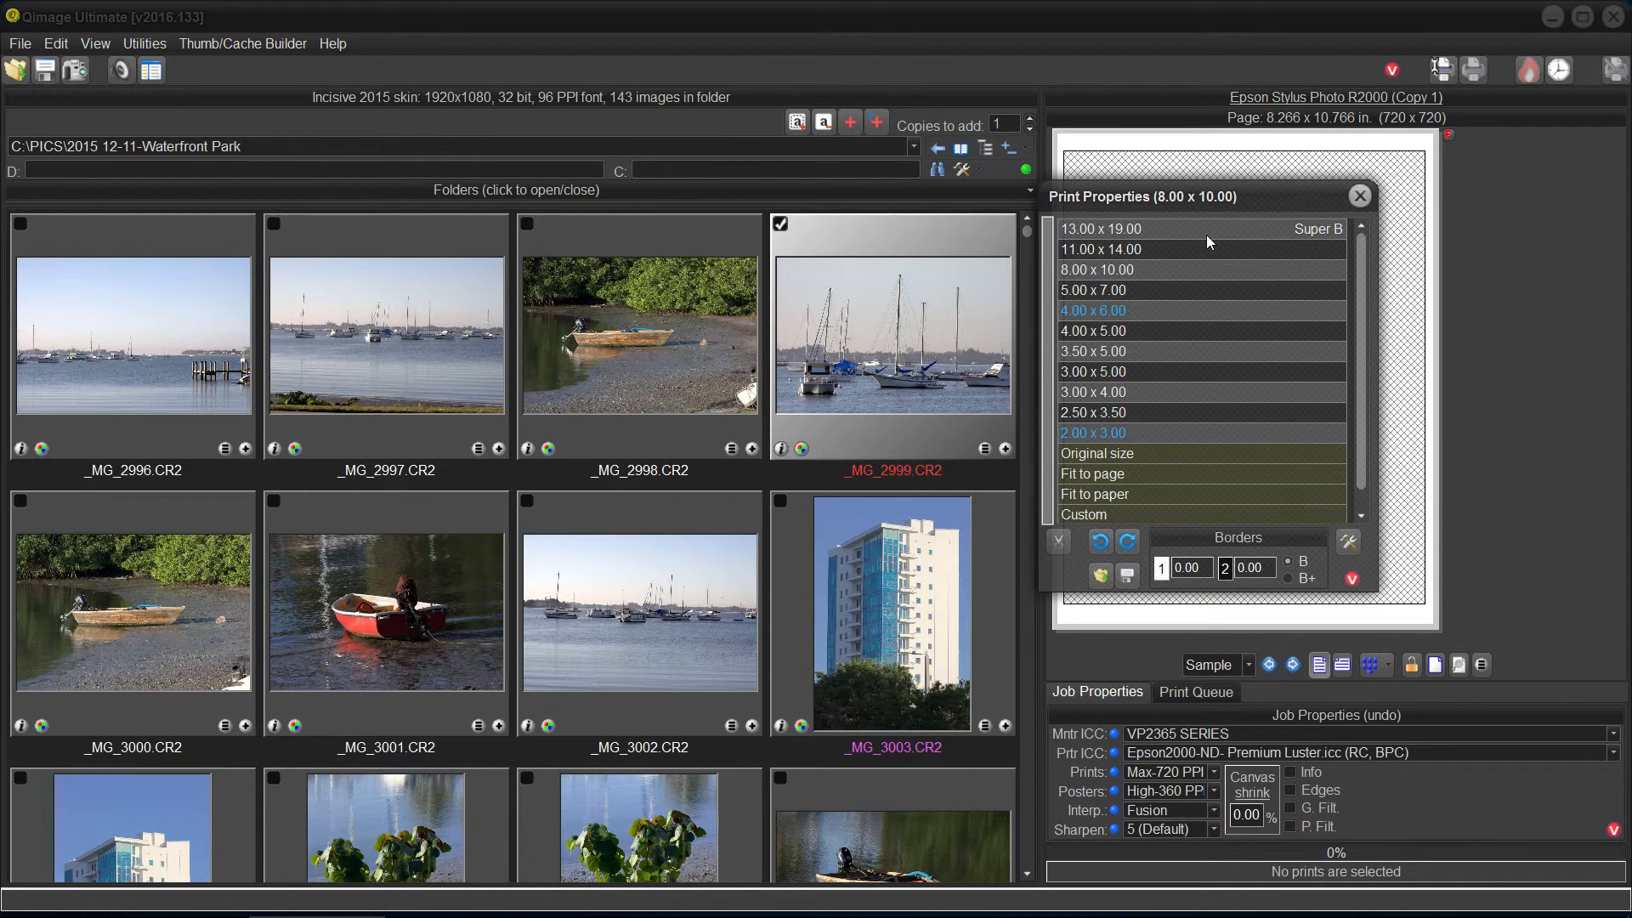
# - Examine the size and text label settings of the Super B preset and the size tools, without changing anything
pyautogui.doubleClick(1156, 229)
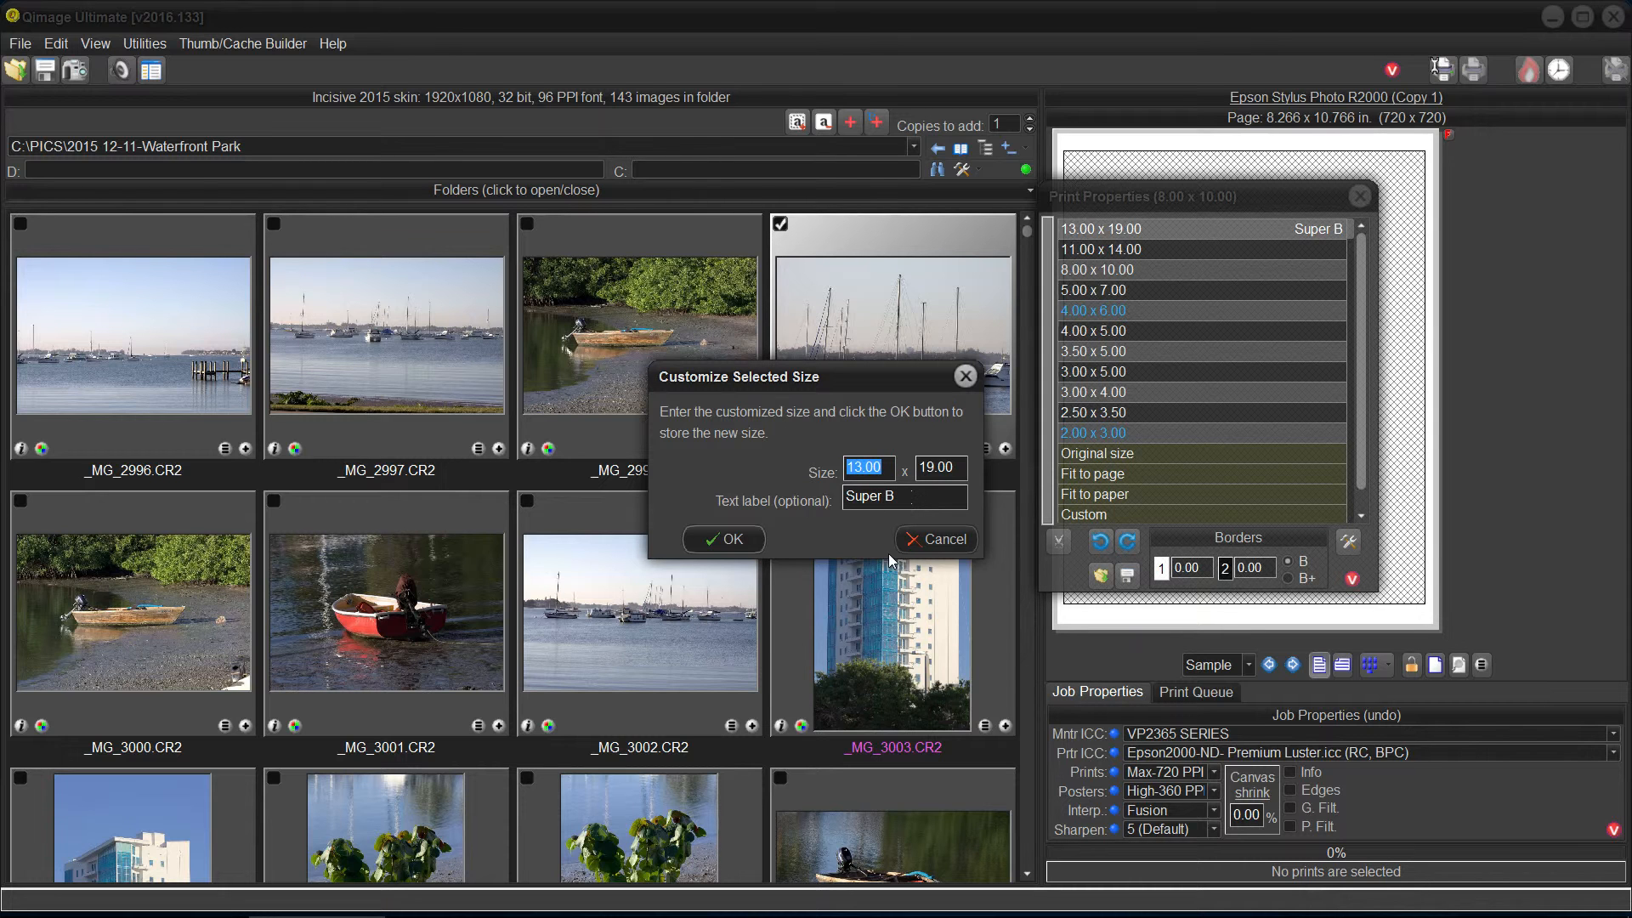
pyautogui.click(938, 541)
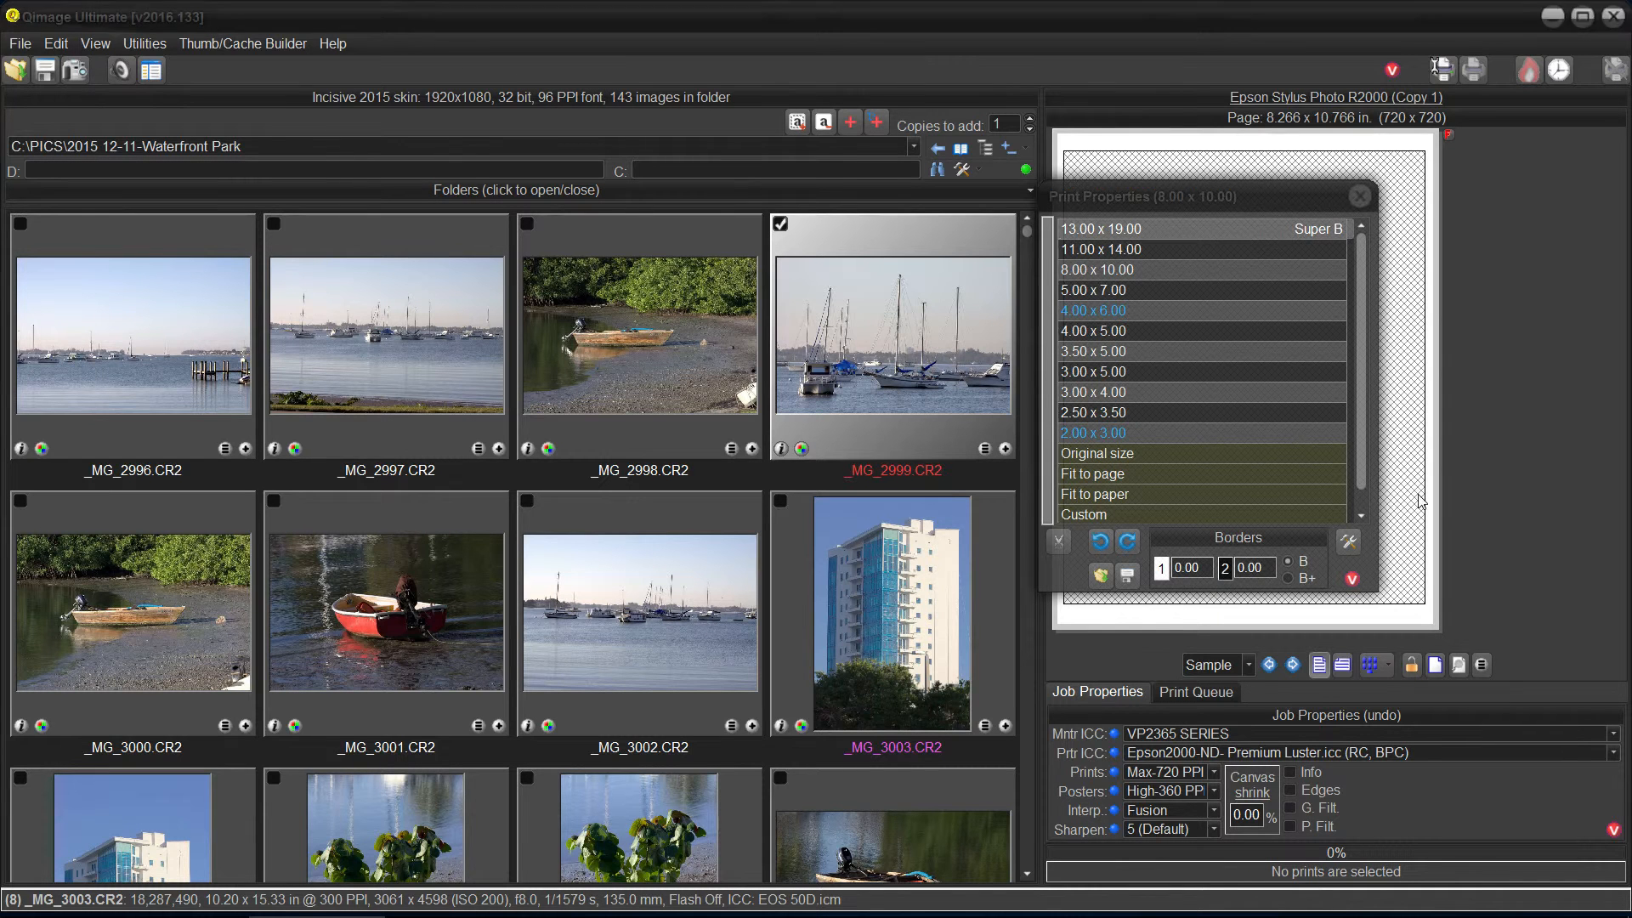
pyautogui.click(1349, 543)
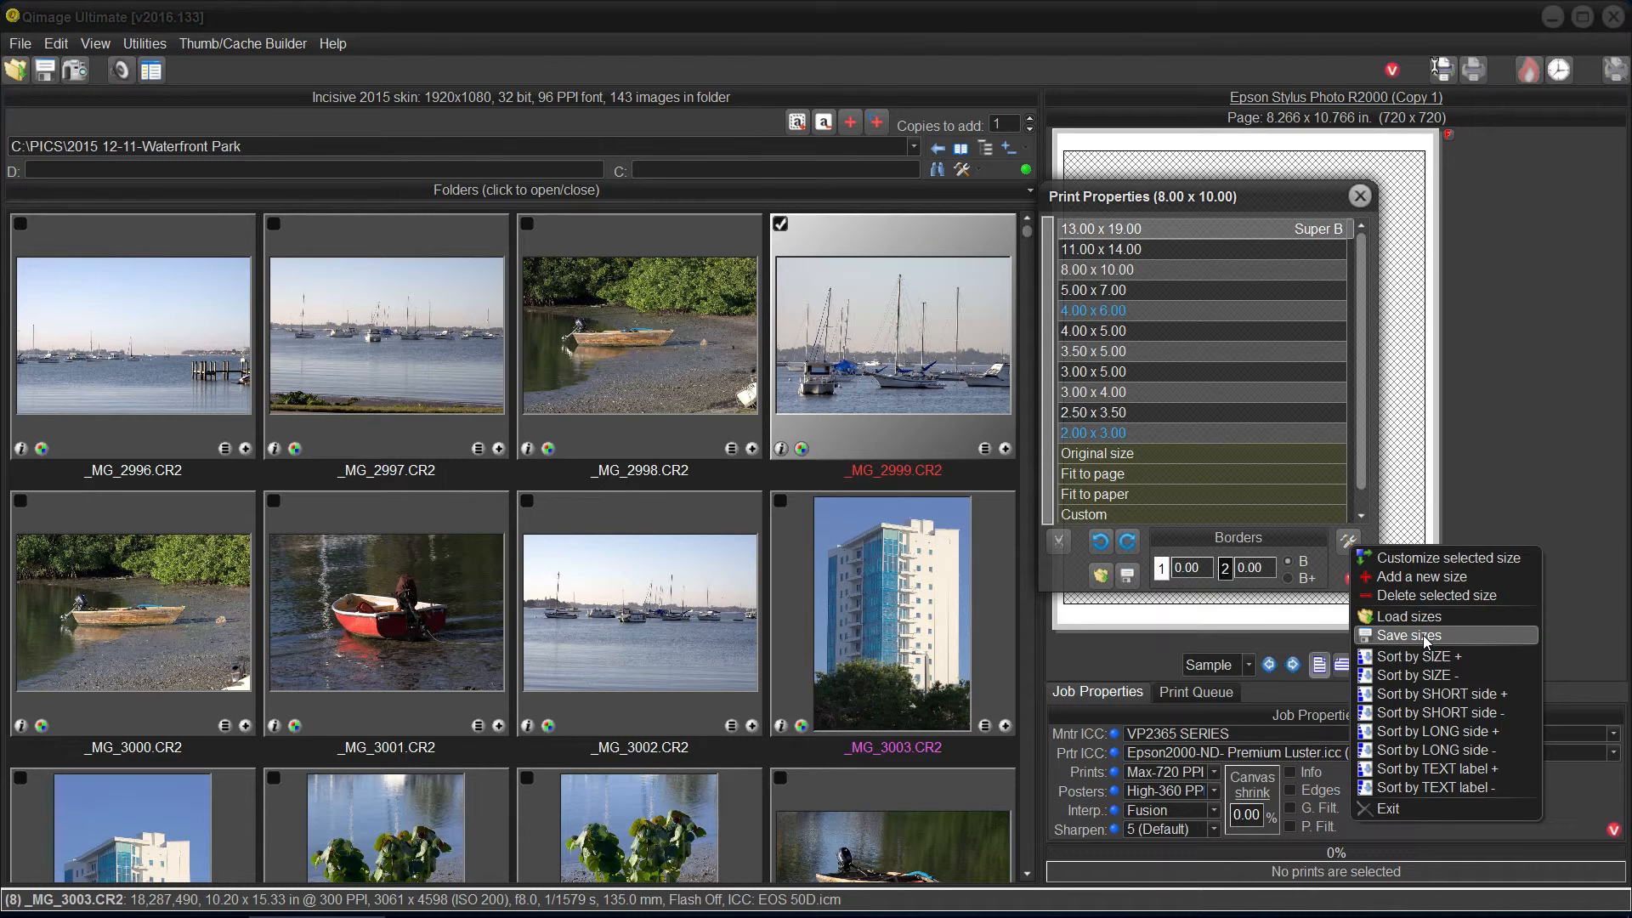
pyautogui.click(1591, 634)
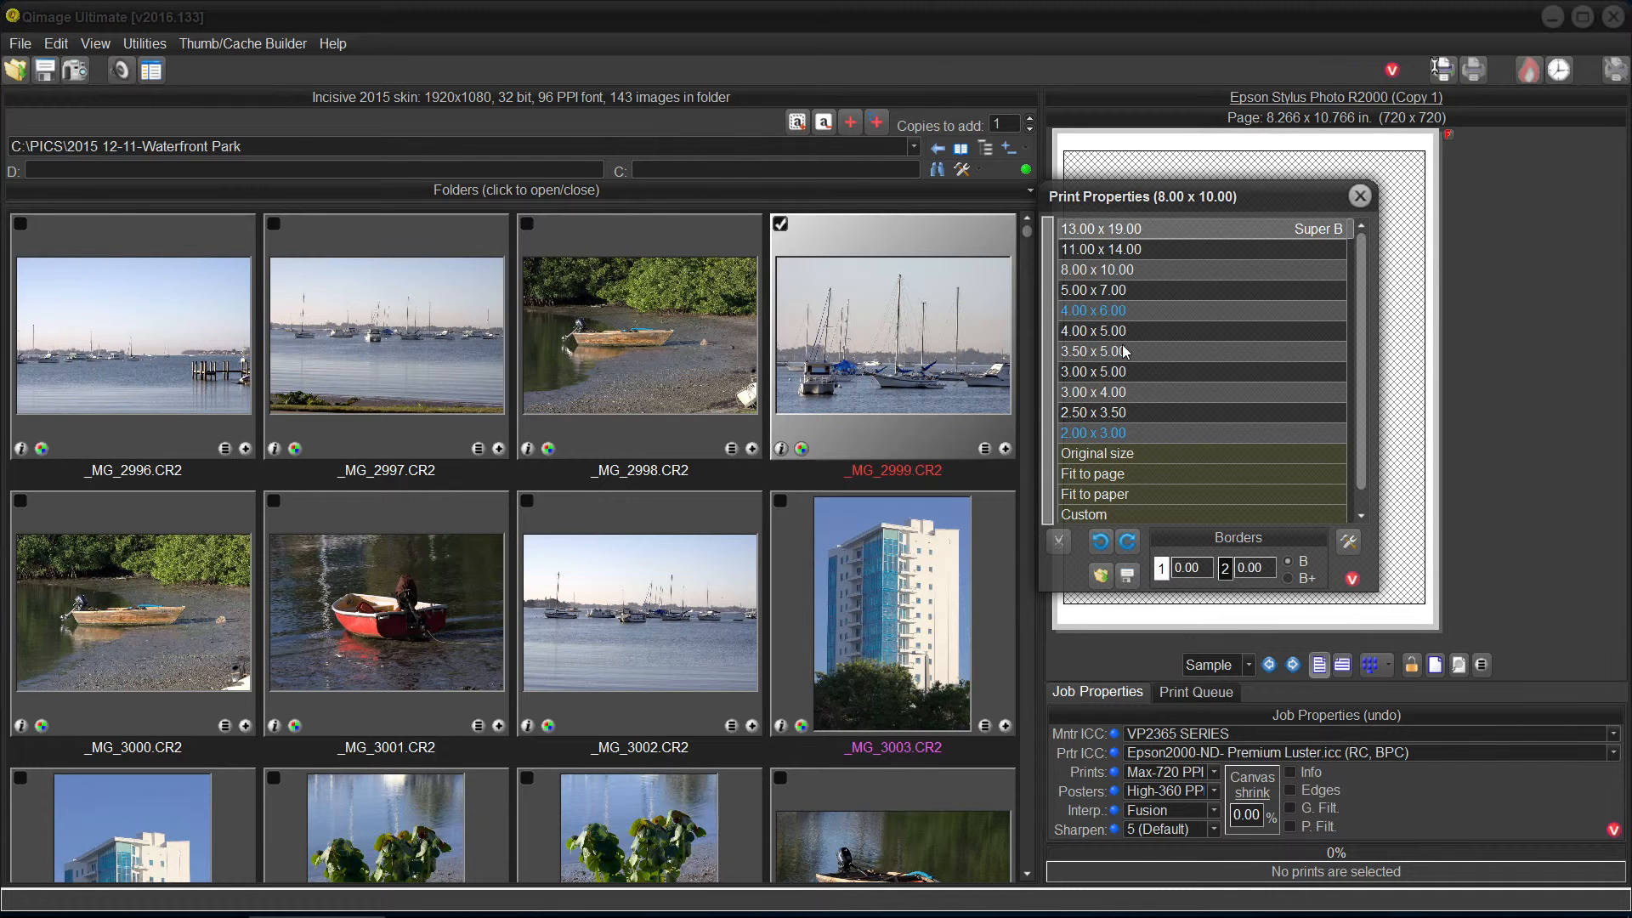
# - Try sorting the preset sizes by descending short side and descending text label, and settle on descending size
pyautogui.click(1351, 546)
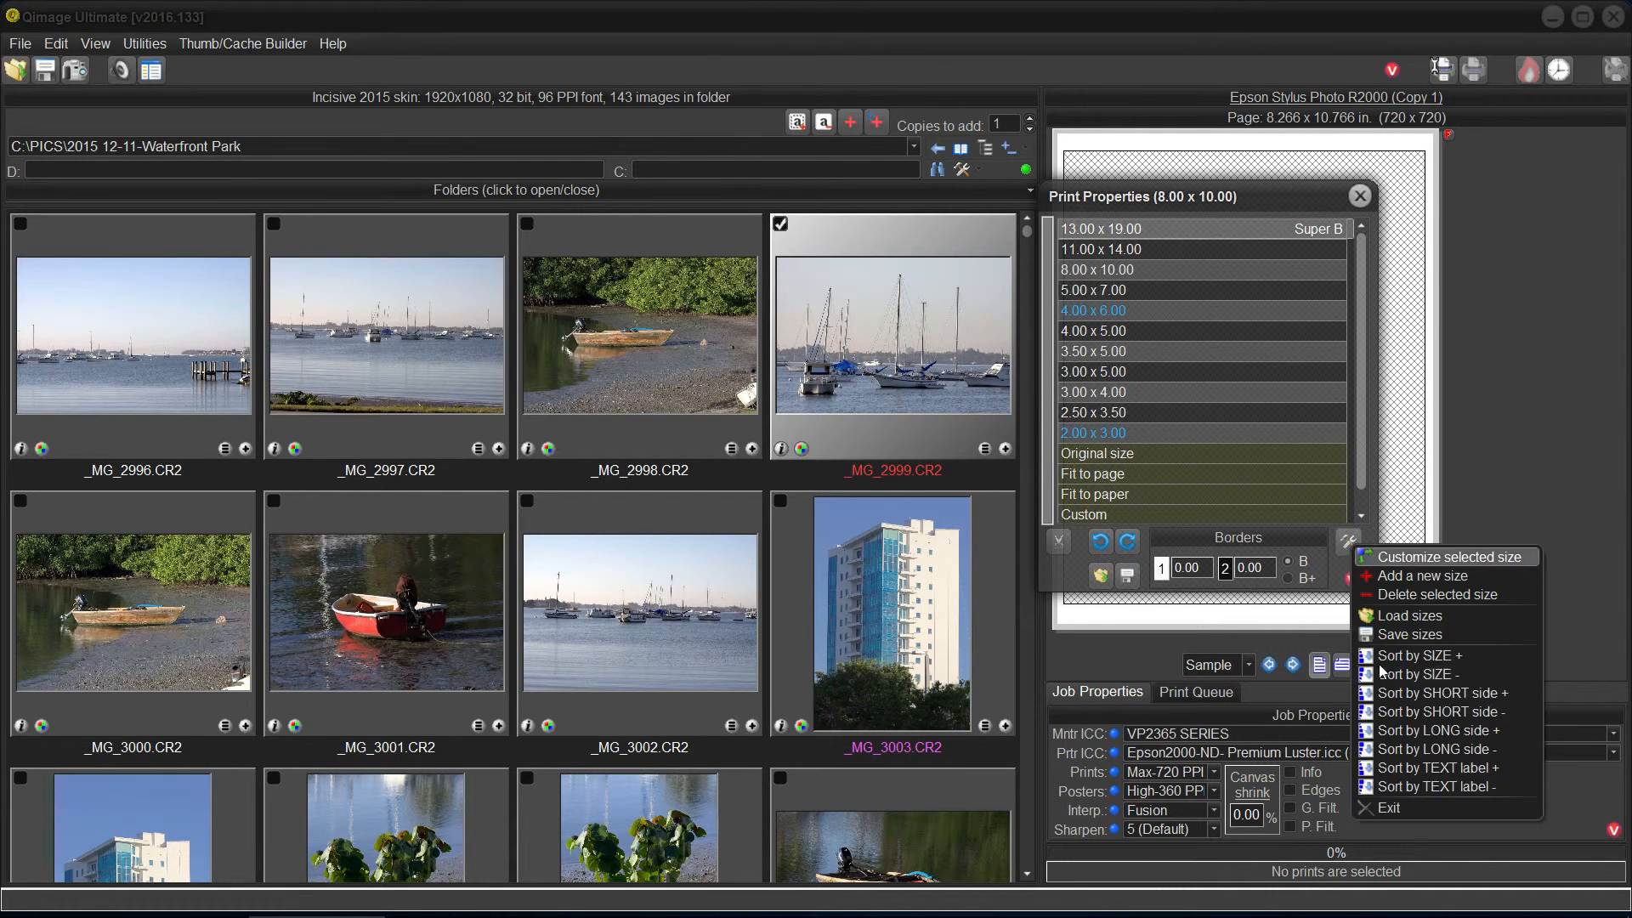
pyautogui.click(1416, 711)
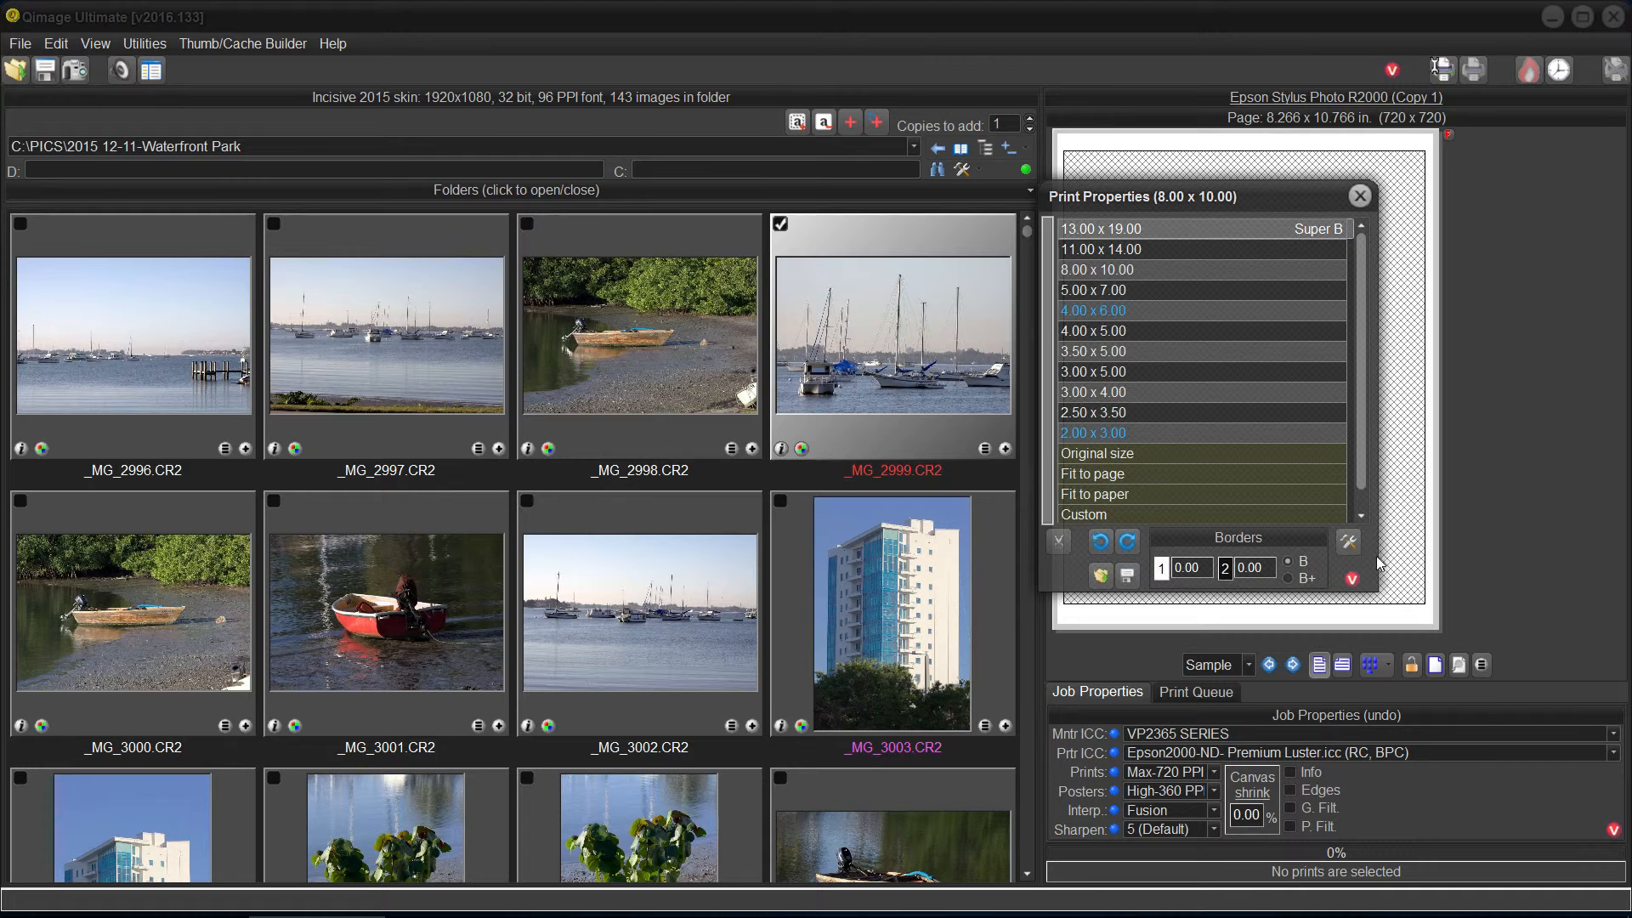
pyautogui.click(1349, 542)
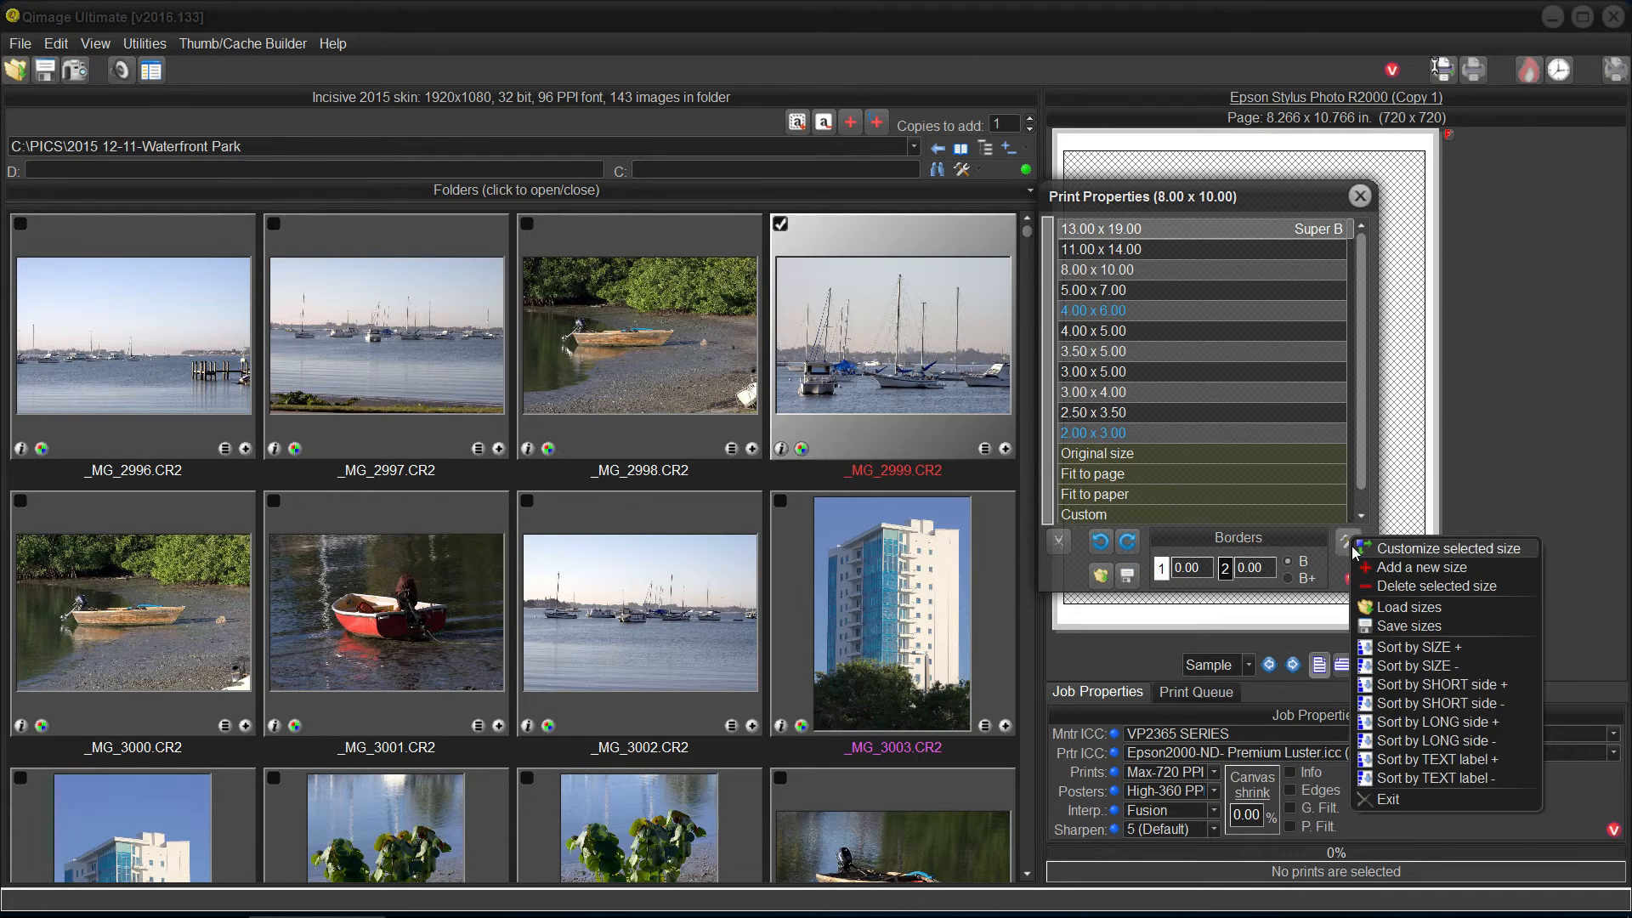
pyautogui.click(1428, 778)
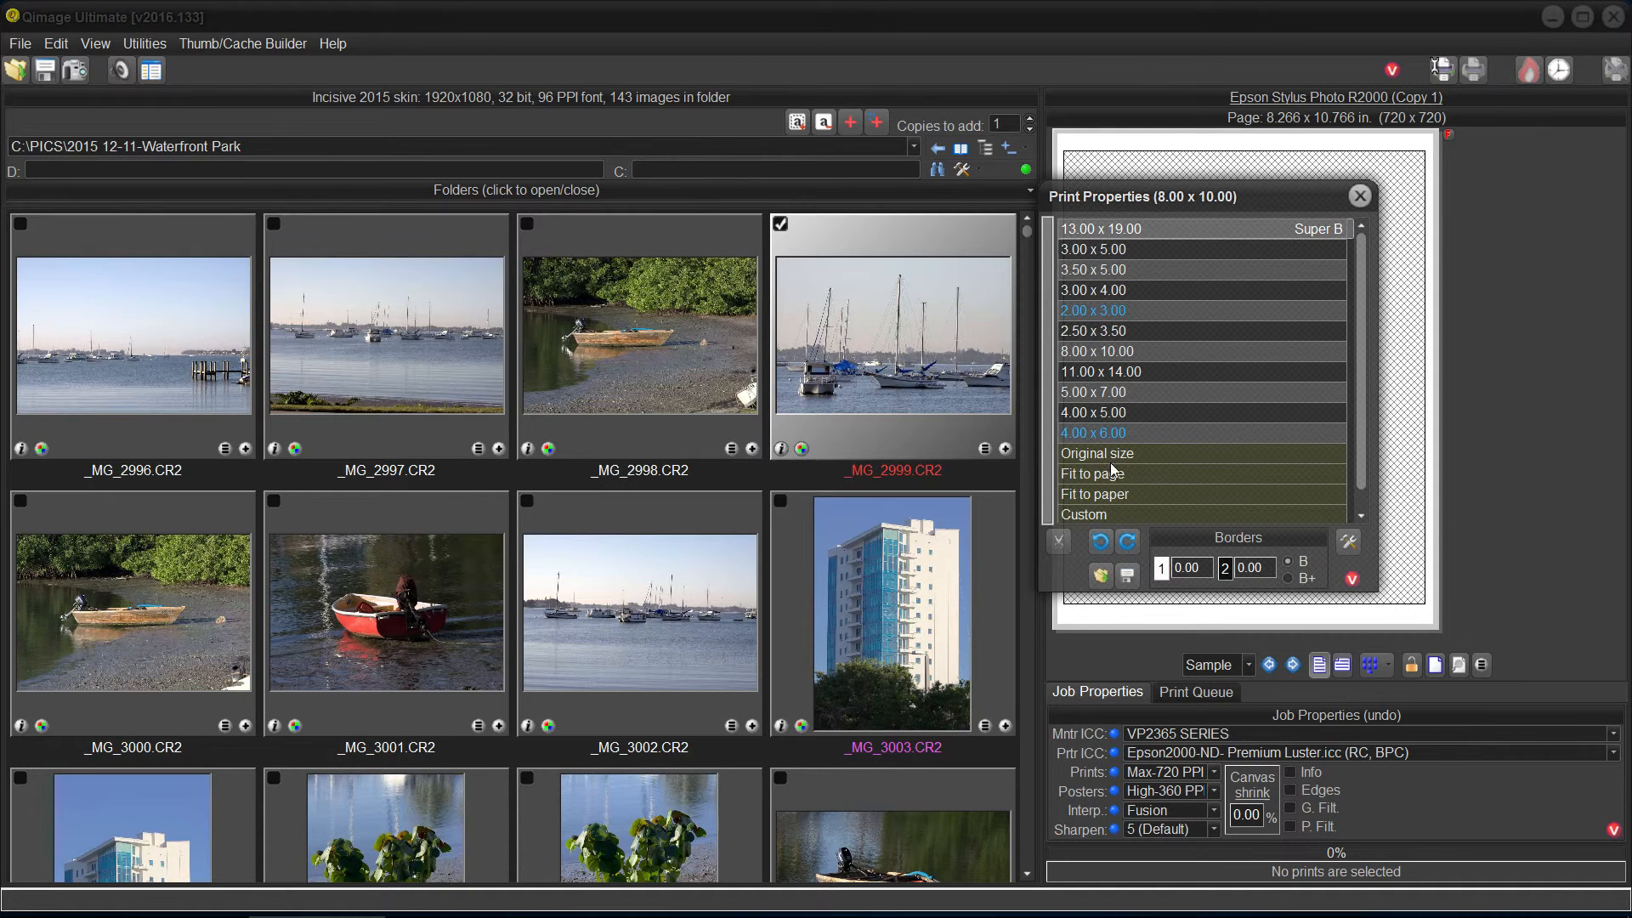
pyautogui.click(1348, 541)
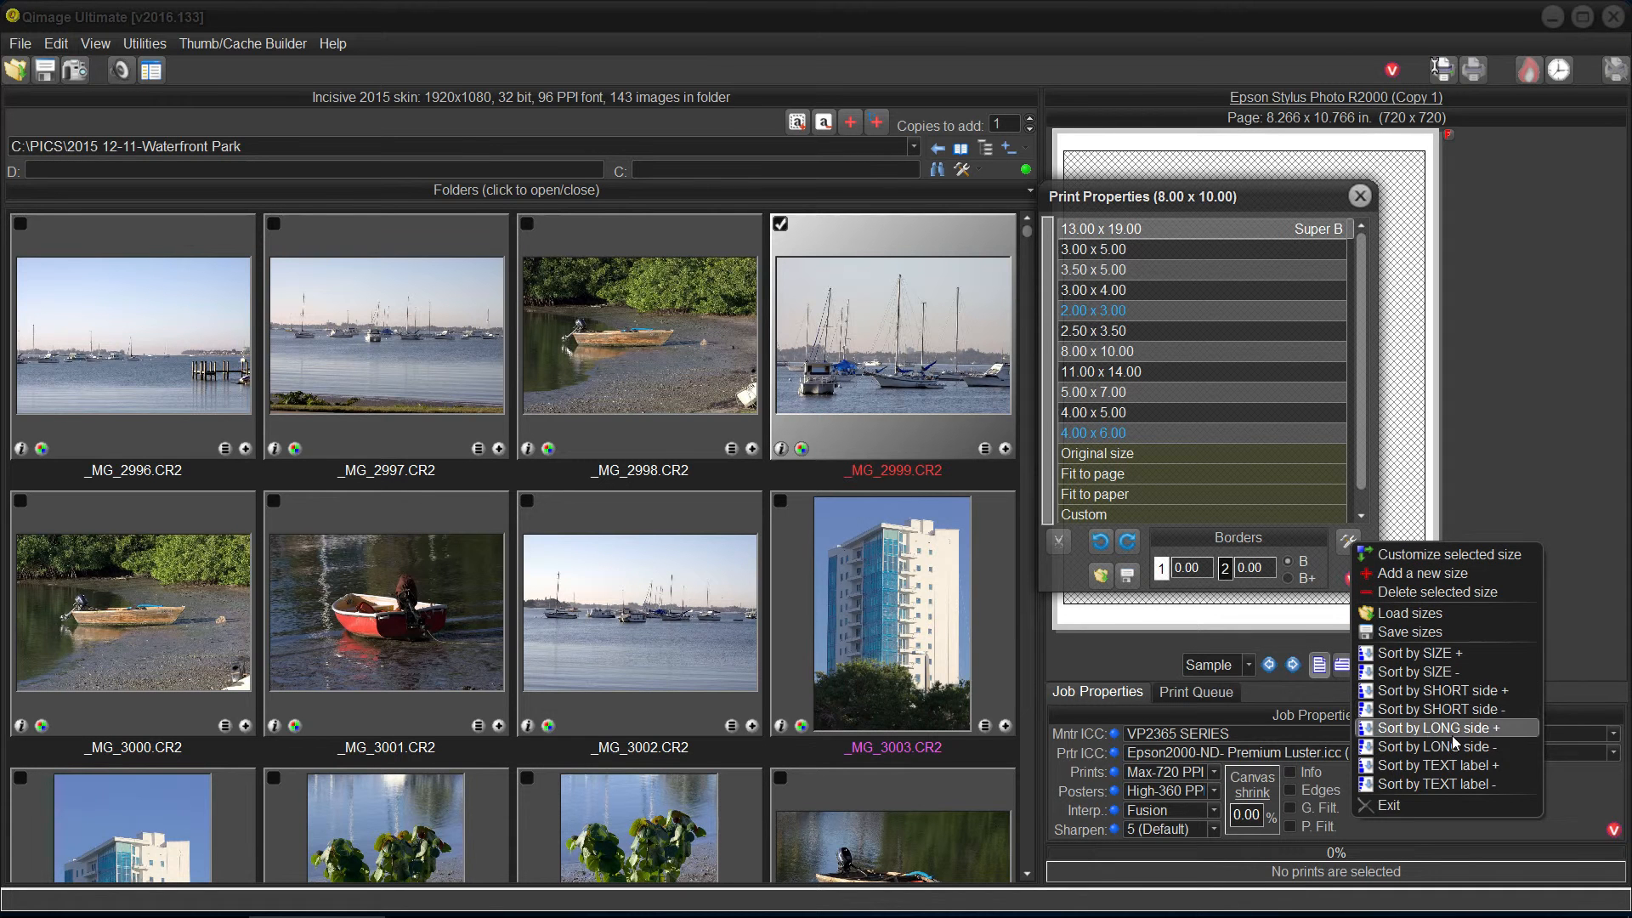
pyautogui.click(1410, 671)
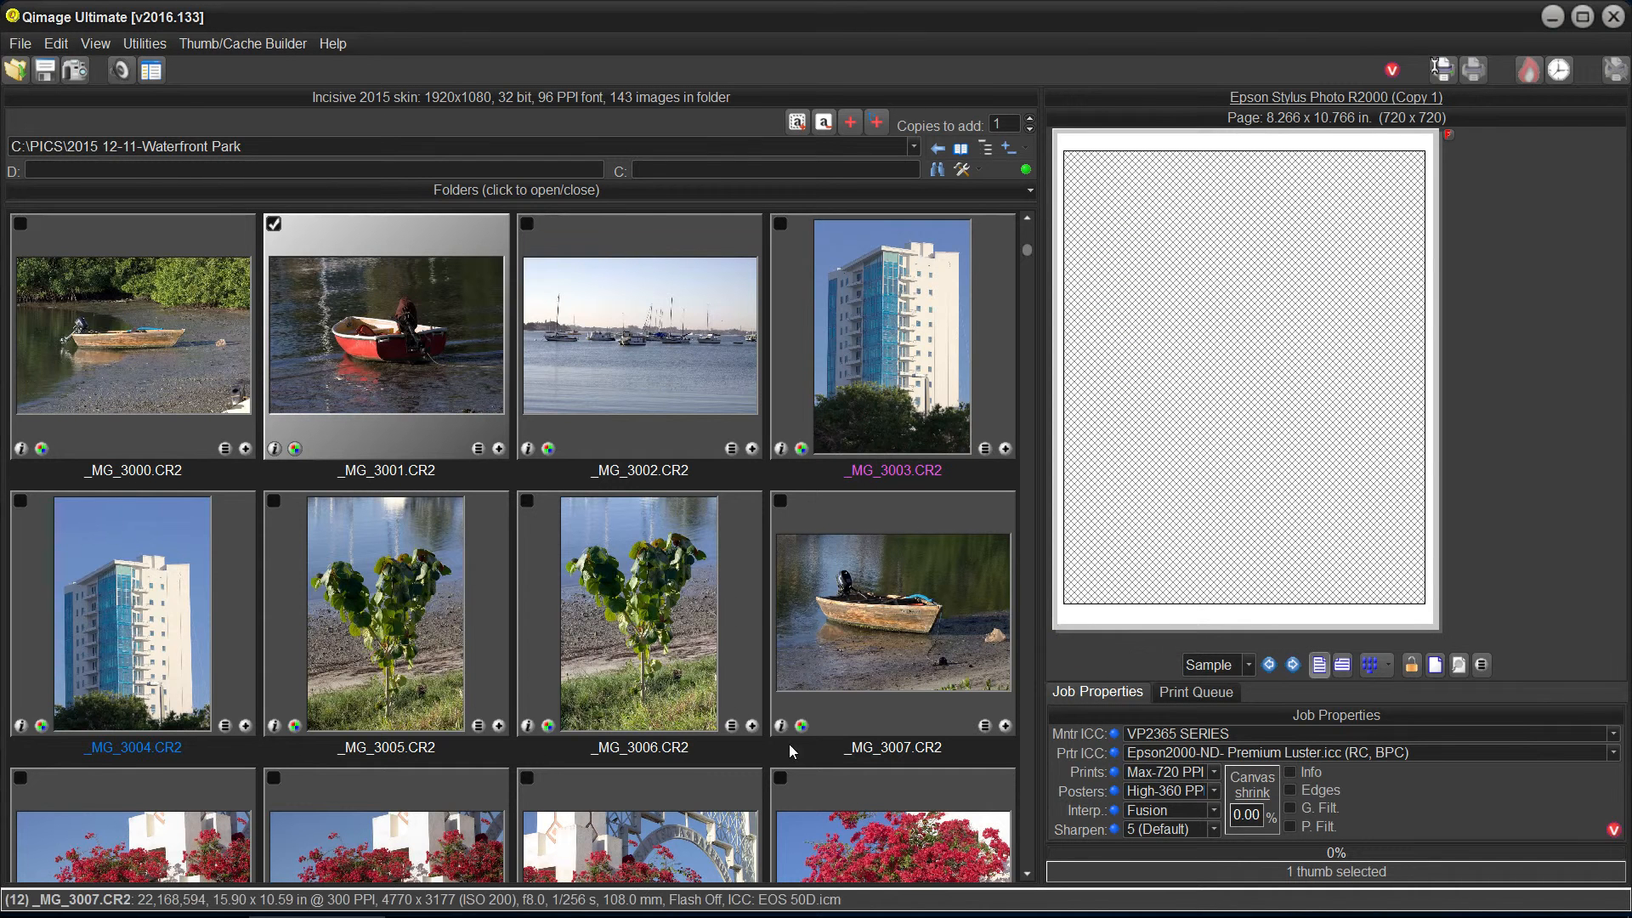
# - Add _MG_3006.CR2 to the page, crop the print to fill 8.00 x 10.00 and save its print properties
pyautogui.click(753, 726)
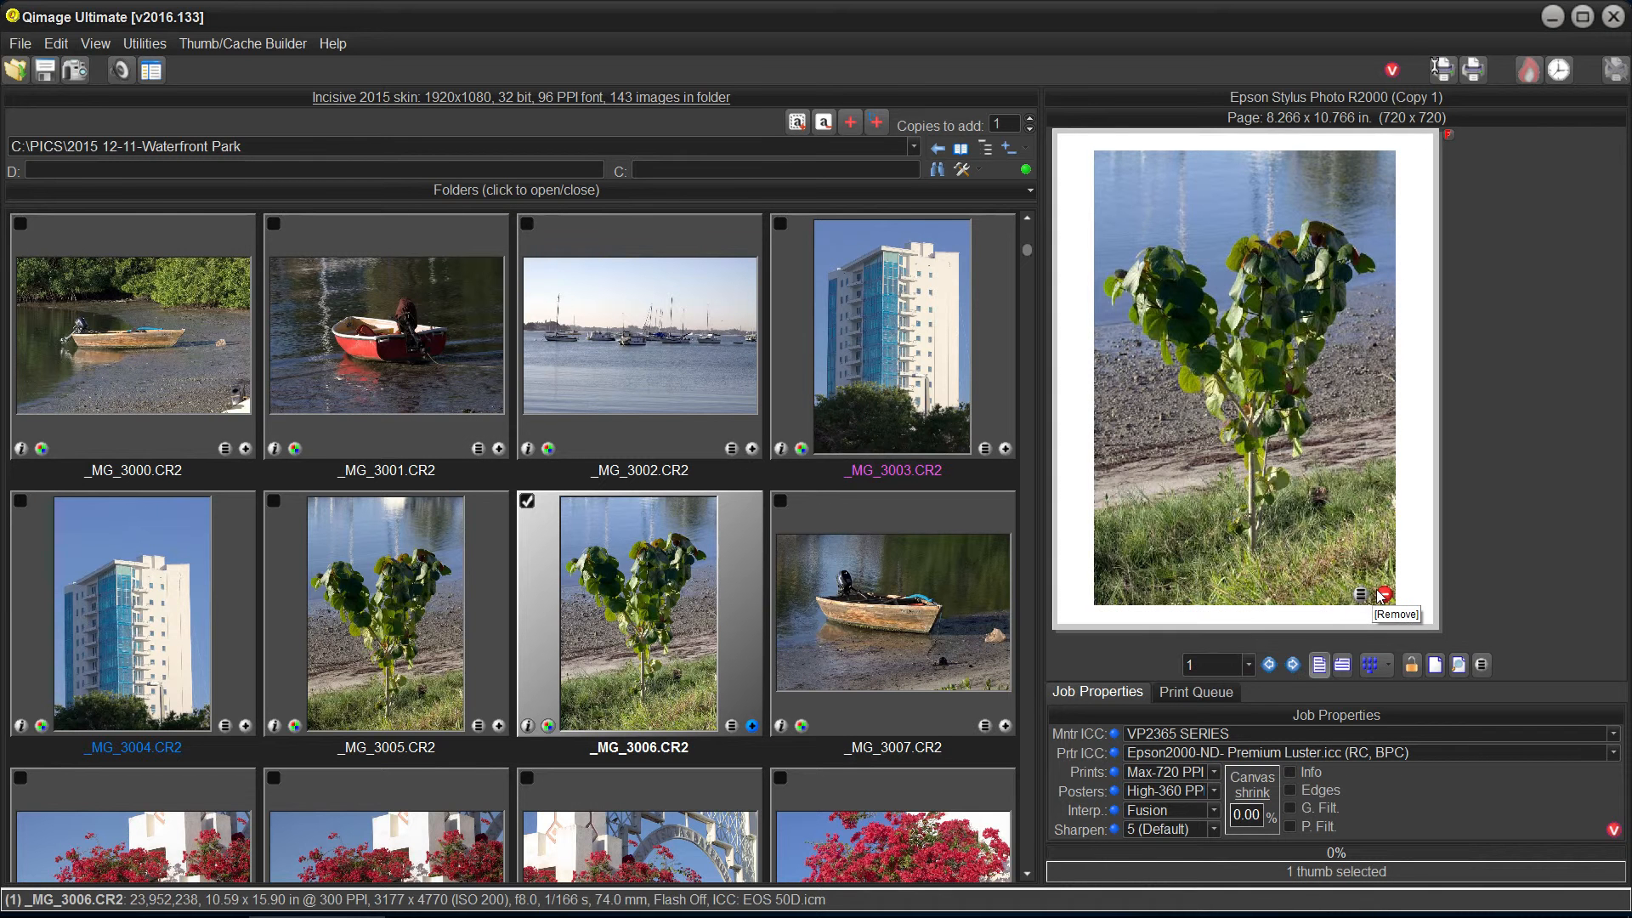
pyautogui.click(1249, 602)
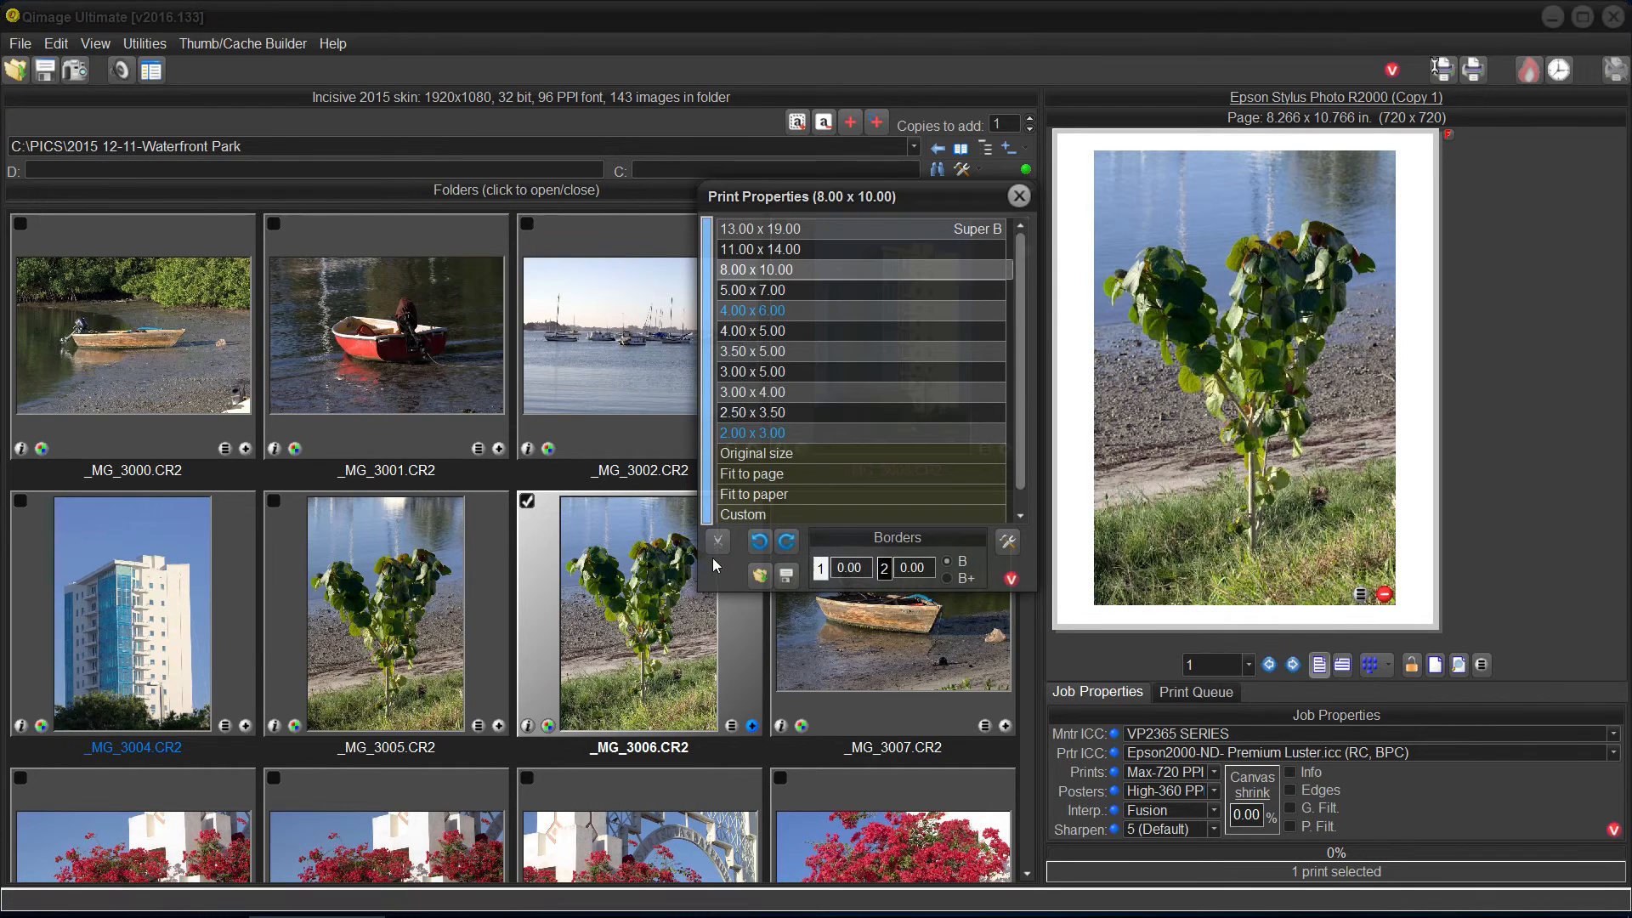
pyautogui.click(717, 544)
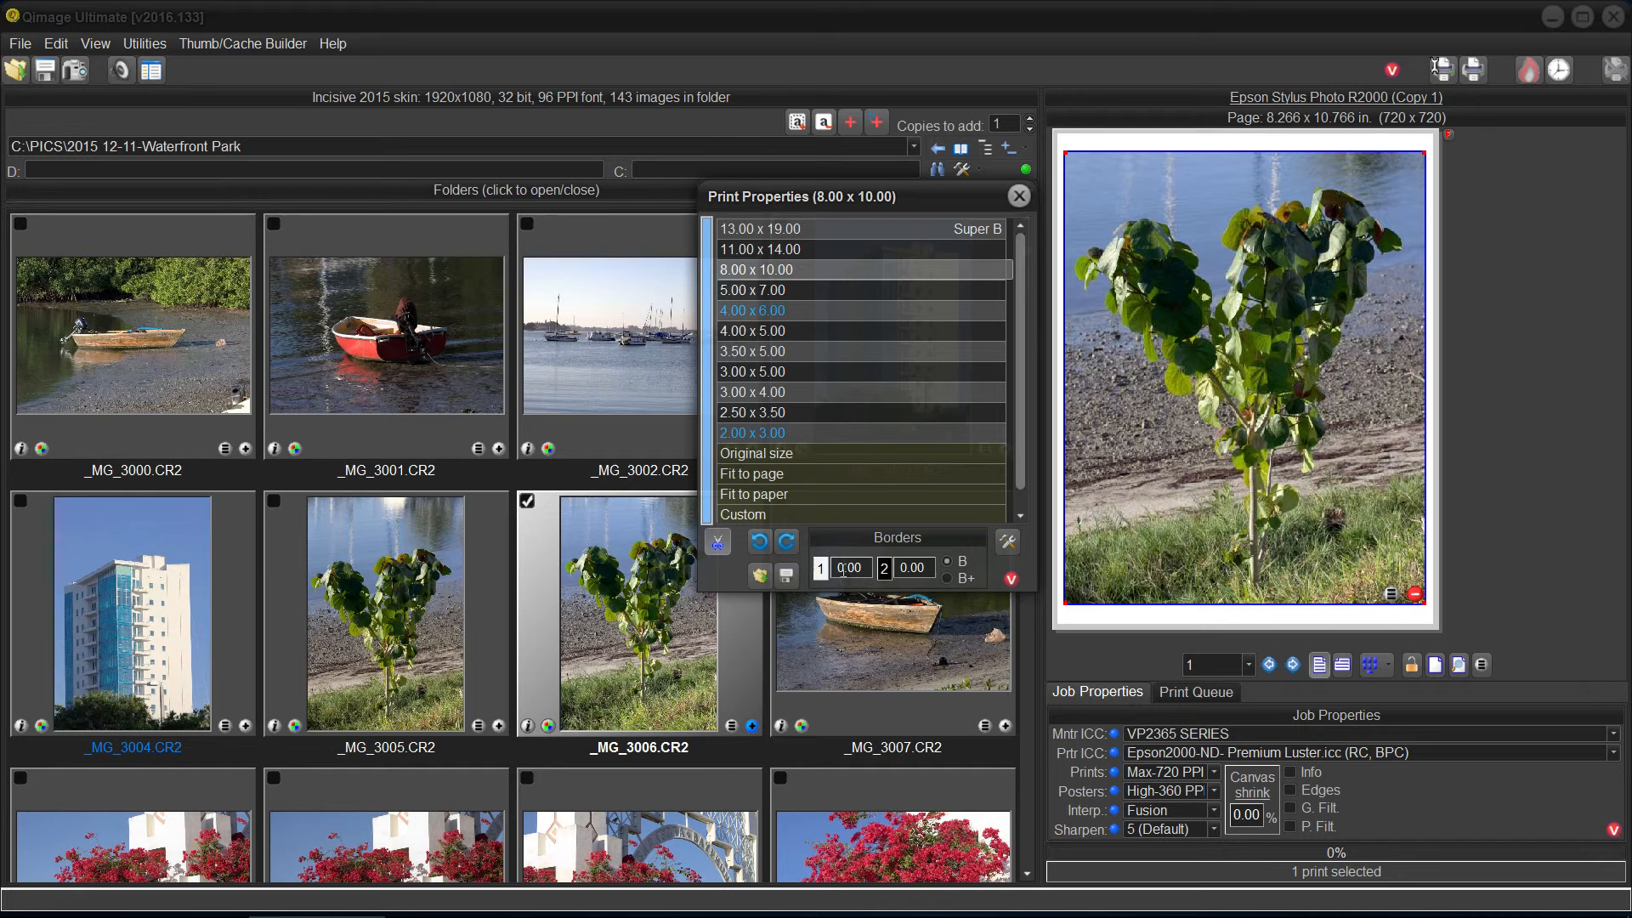
pyautogui.click(786, 577)
pyautogui.click(1019, 197)
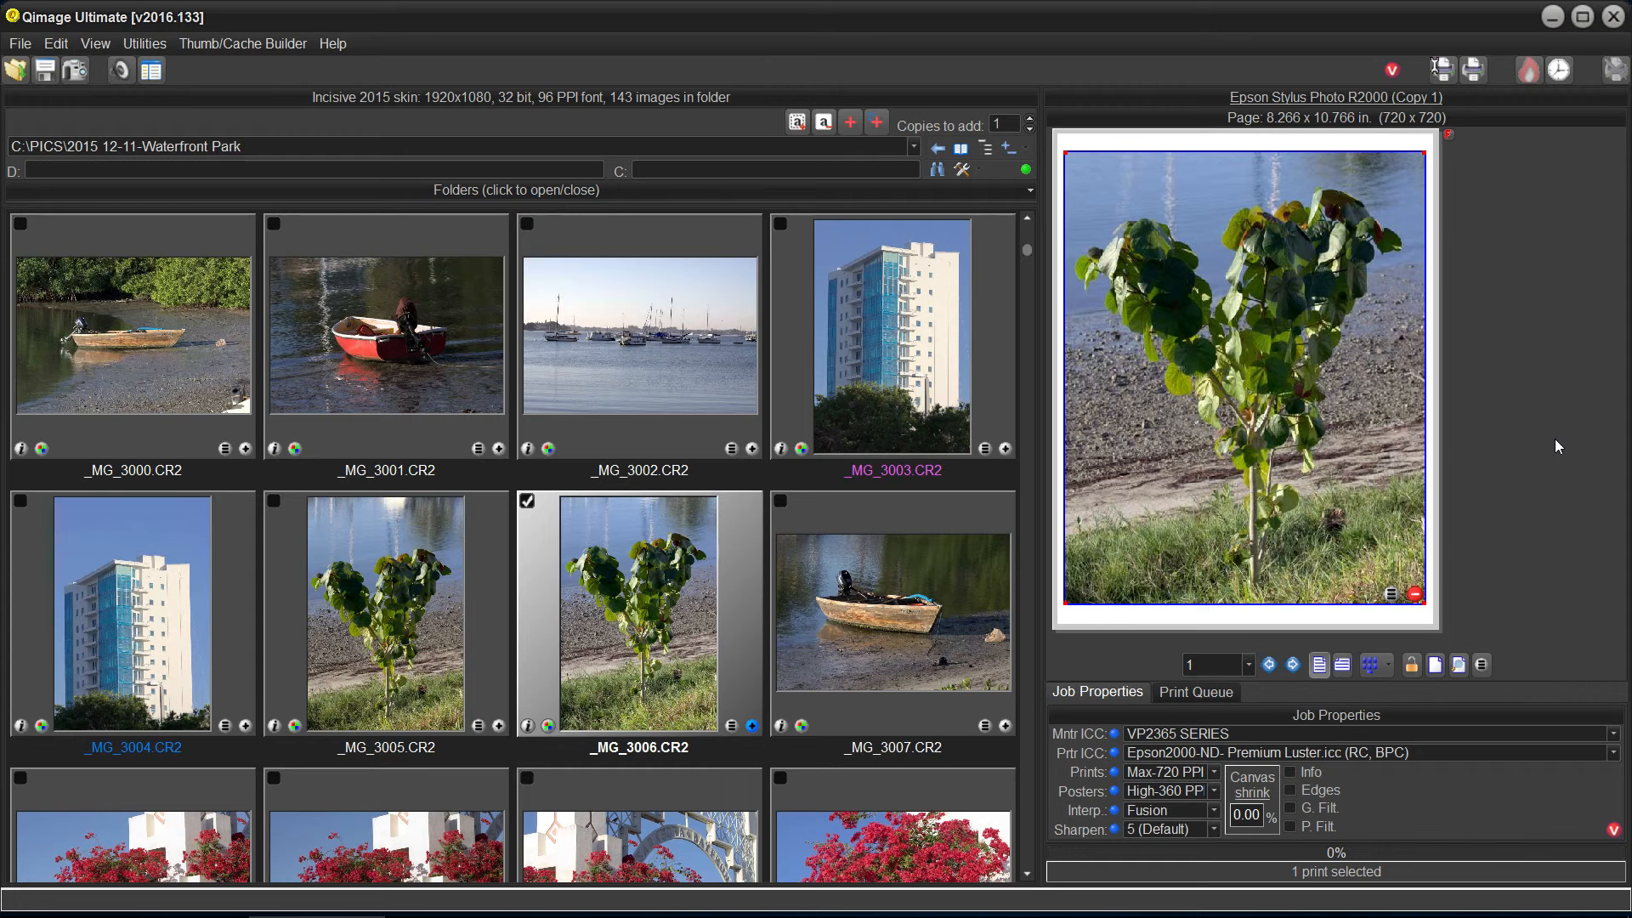
# - Replace the tree print on the page with _MG_3001.CR2 and check its print properties
pyautogui.click(1415, 594)
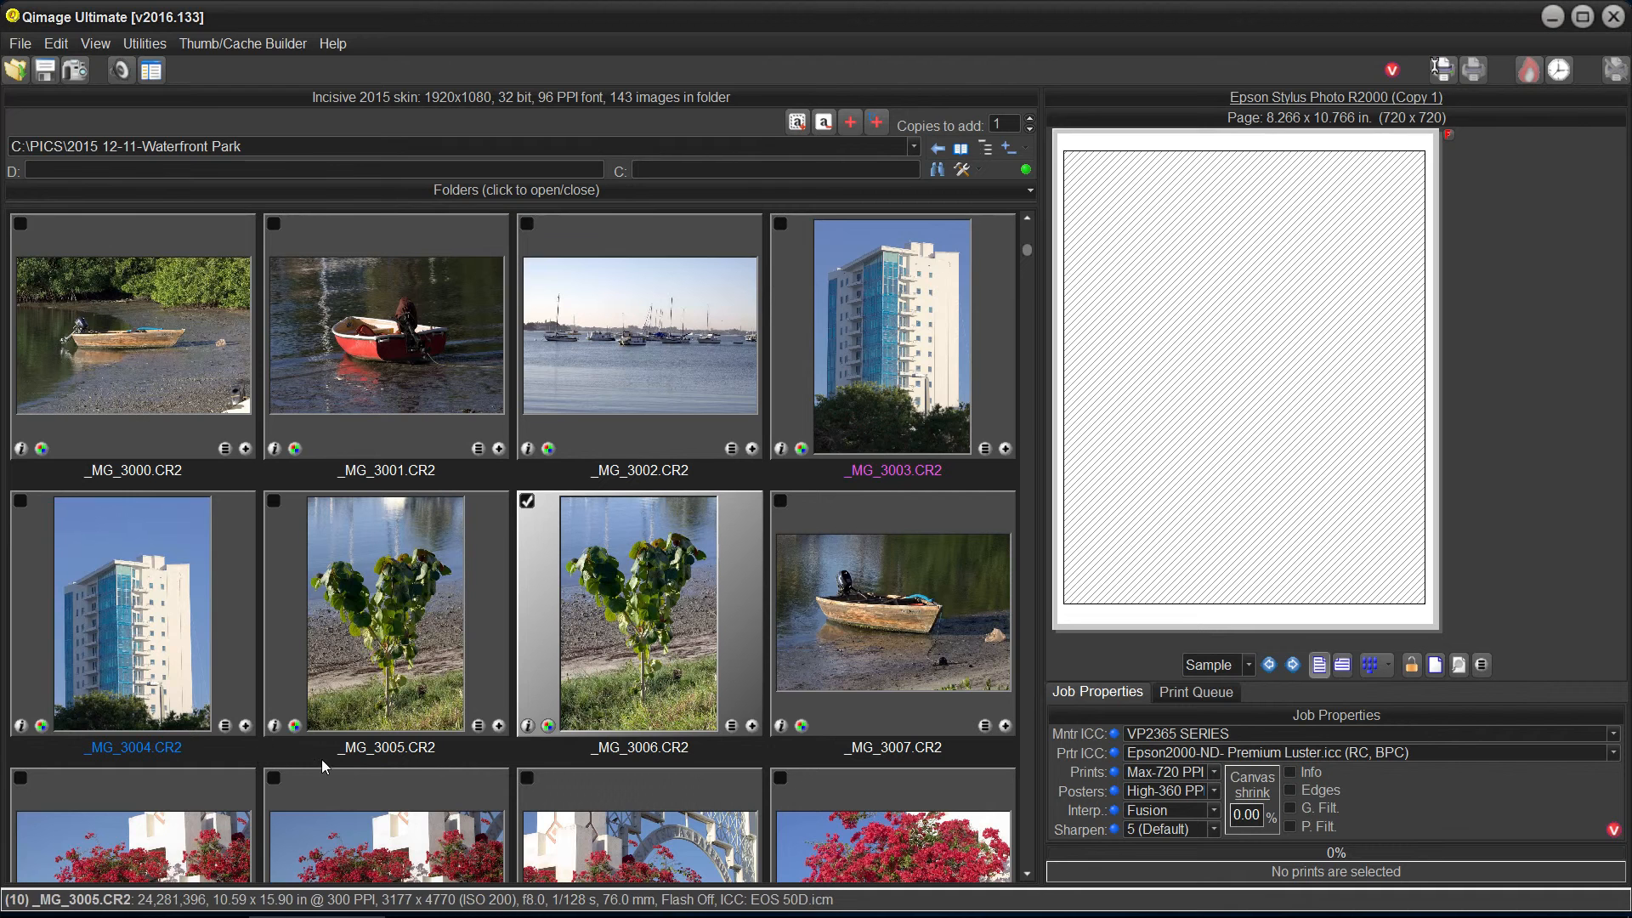
pyautogui.click(499, 448)
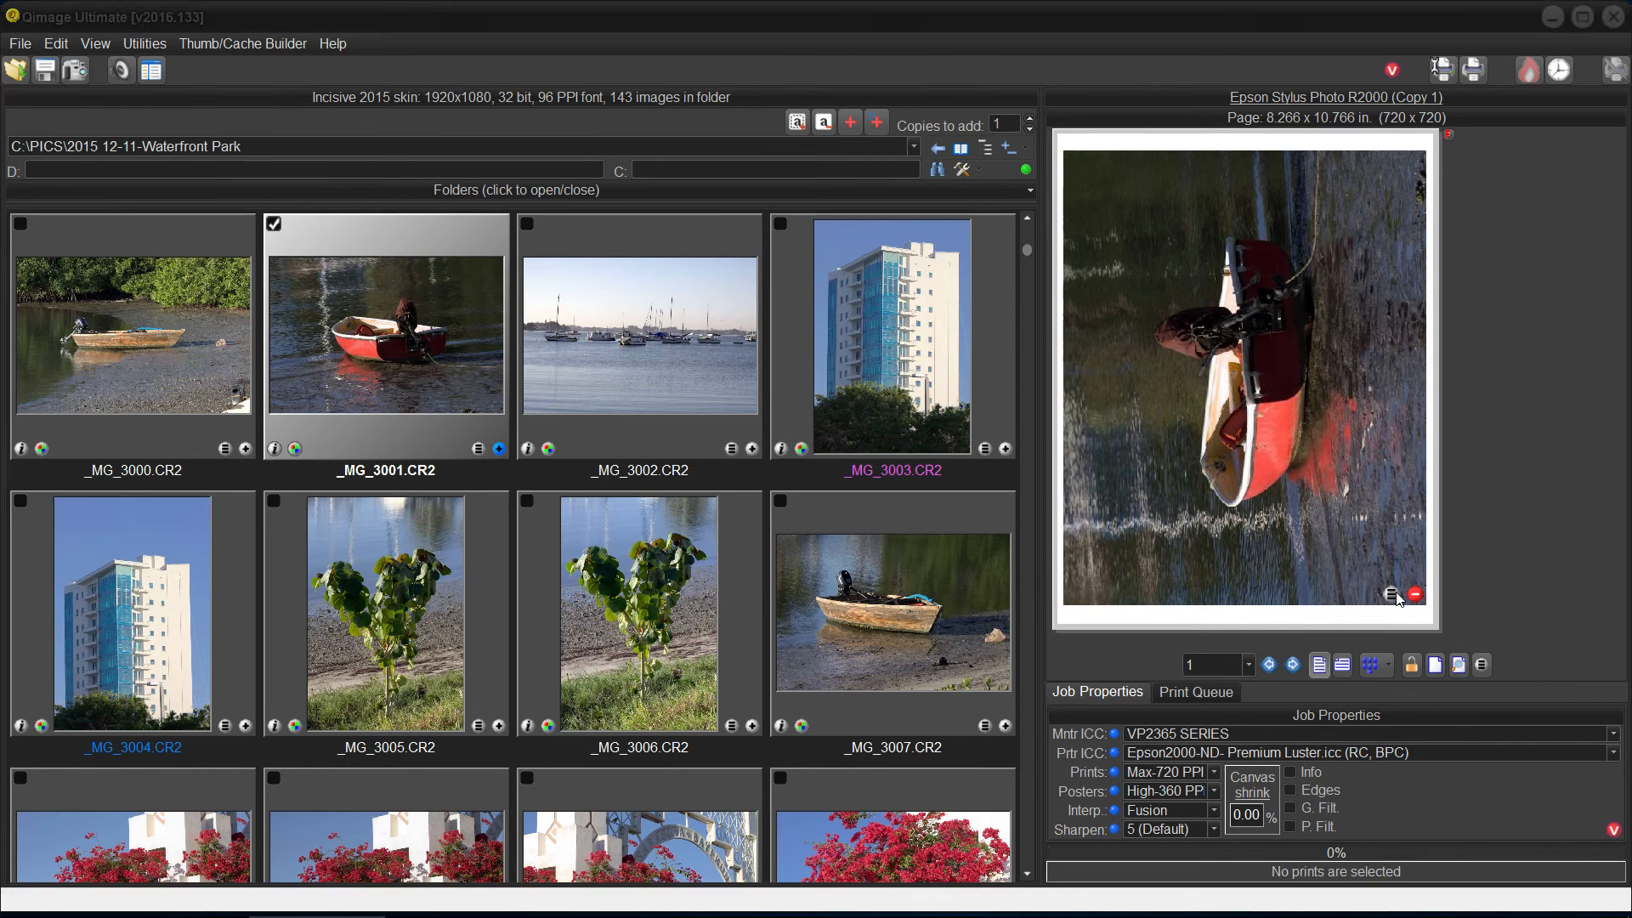
pyautogui.click(1393, 595)
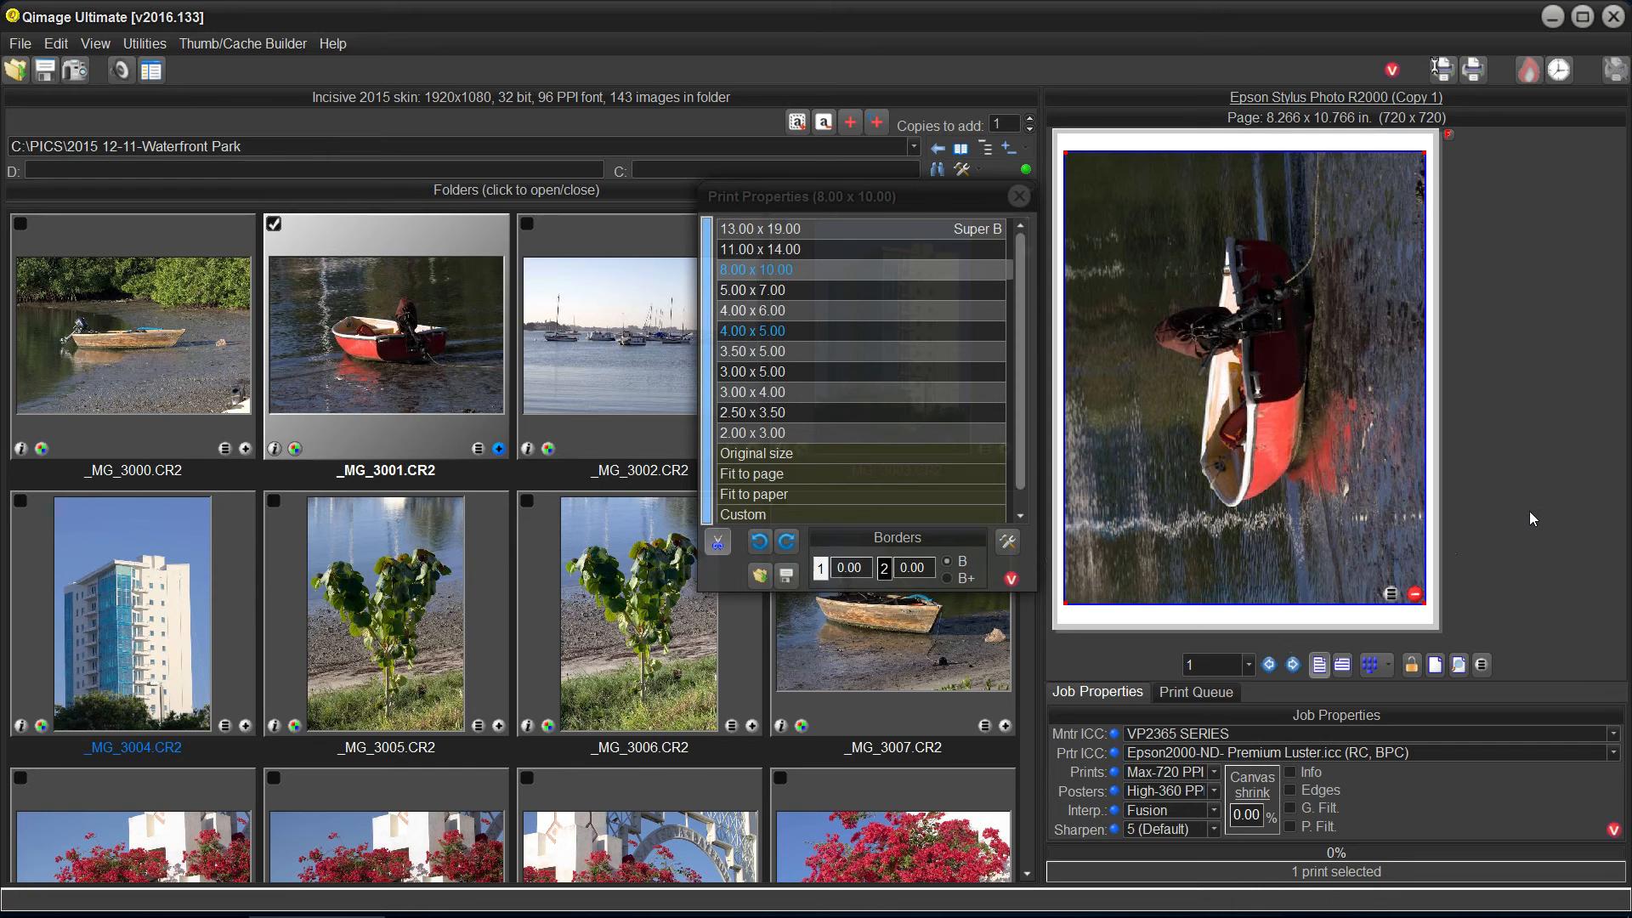
pyautogui.click(1018, 196)
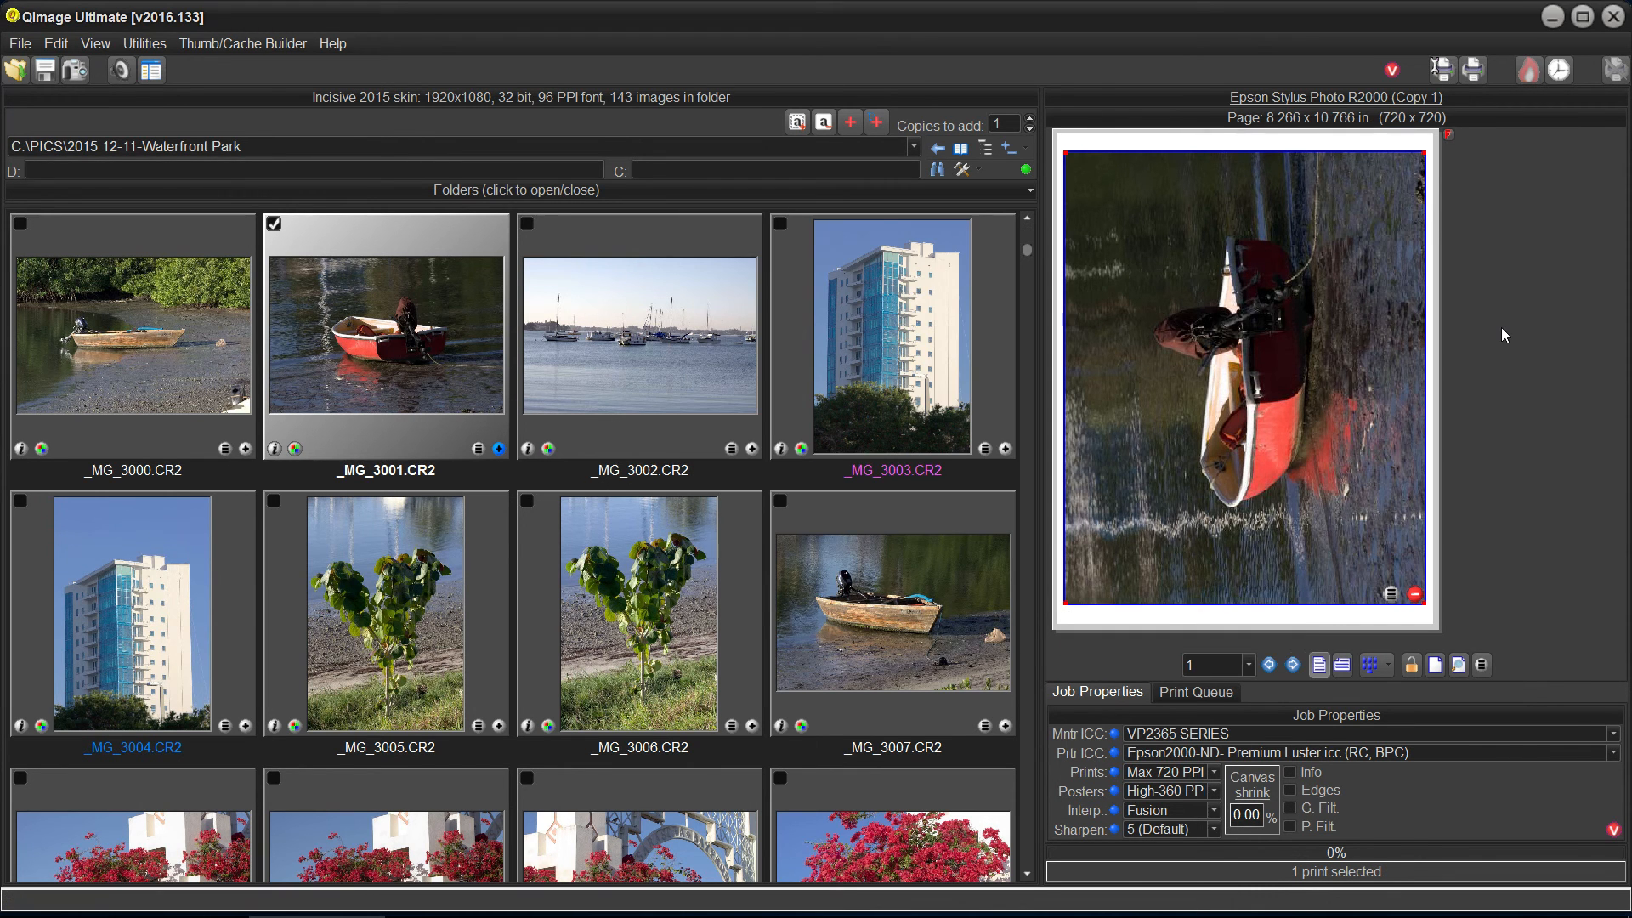